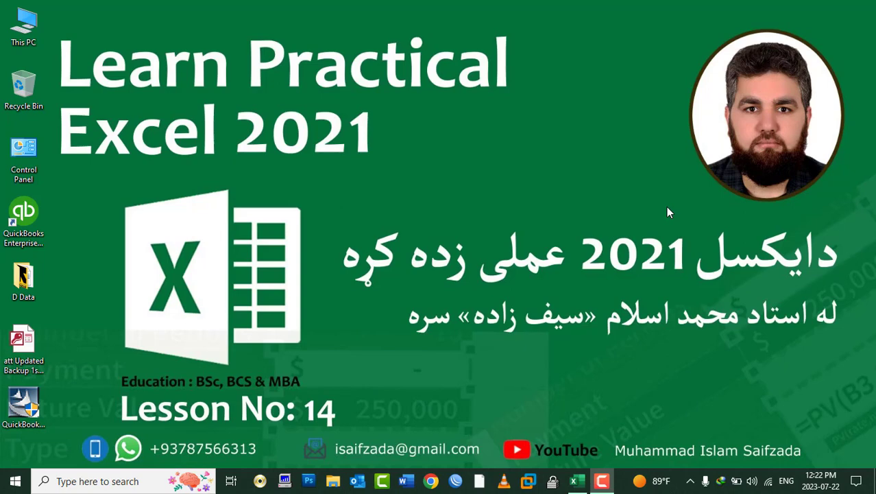
Step: Open a blank Book1 workbook, zoom the sheet to 190%, and open then close the Paste list
click(577, 480)
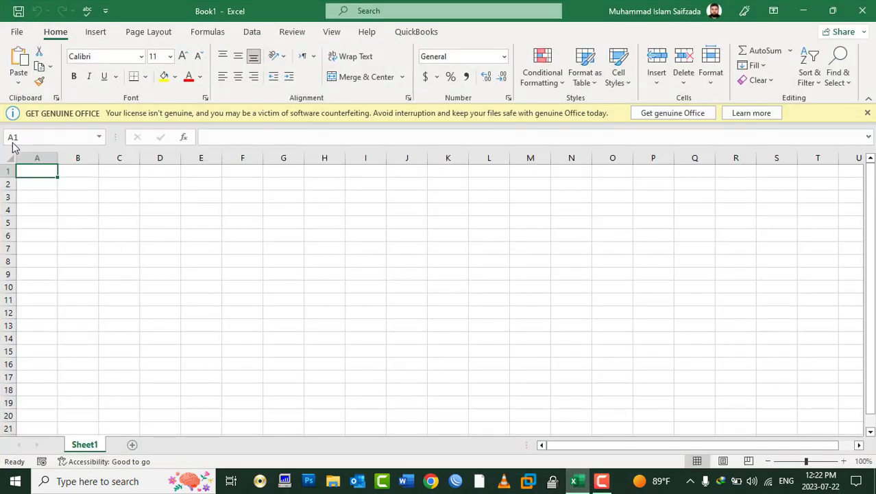
scroll(17, 137, up, 3)
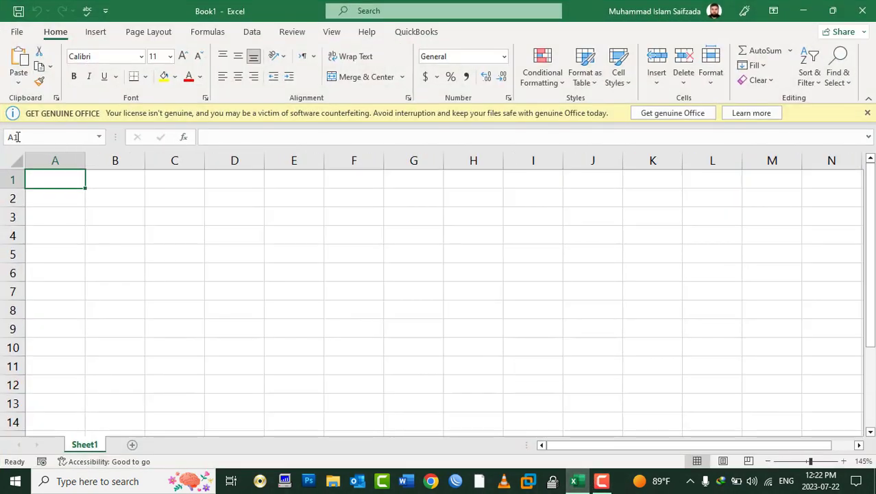
scroll(18, 136, up, 2)
scroll(47, 172, up, 1)
click(19, 78)
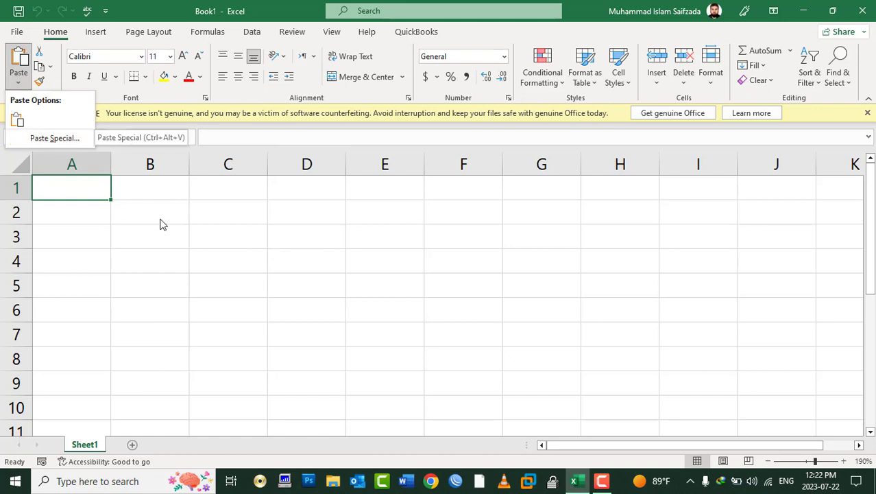
click(159, 193)
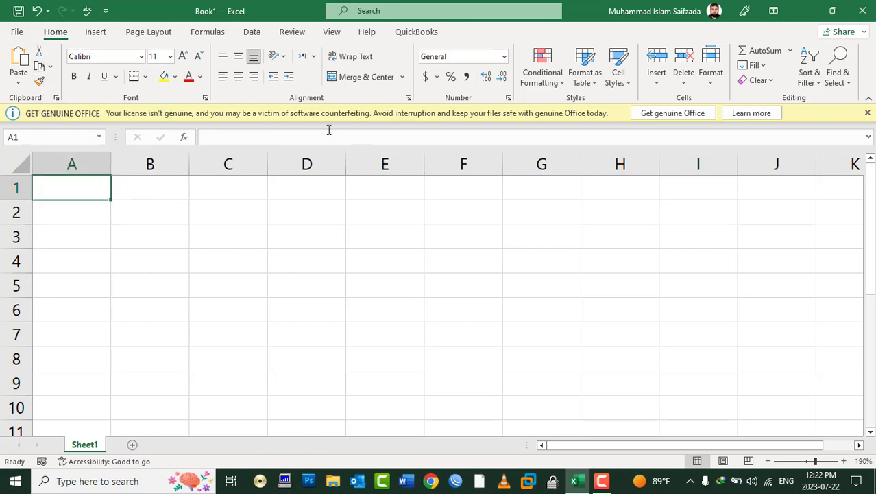
Step: Type EmpID, EmpName, Post, Salary, Overtime and Net Salary into cells A1 through F1
text(EmpNa)
key(BackSpace)
key(BackSpace)
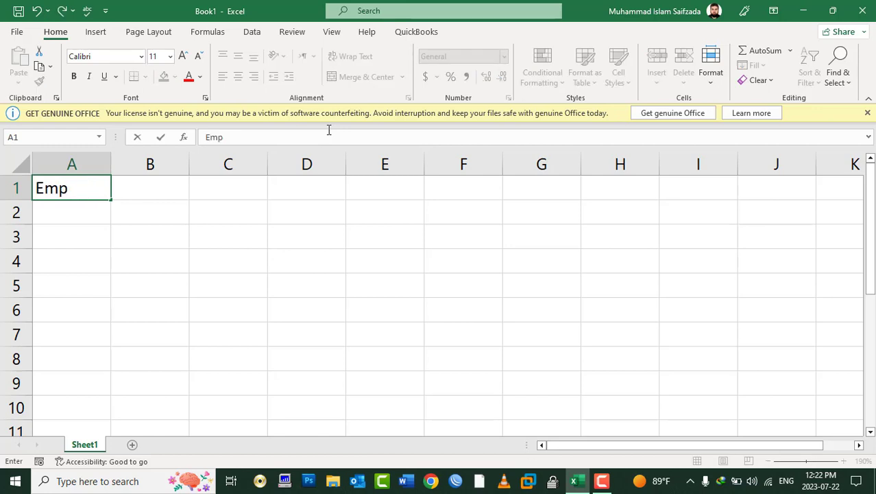
text(ID)
key(Tab)
text(Emp)
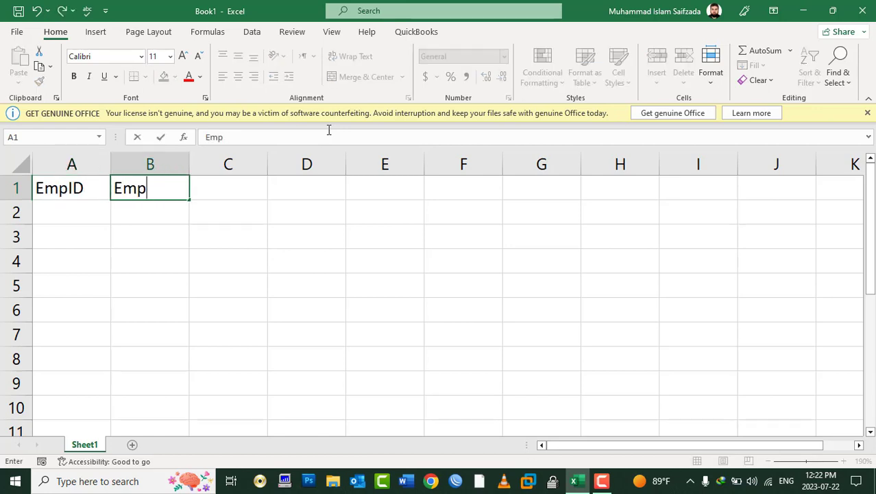
text(Name)
key(Tab)
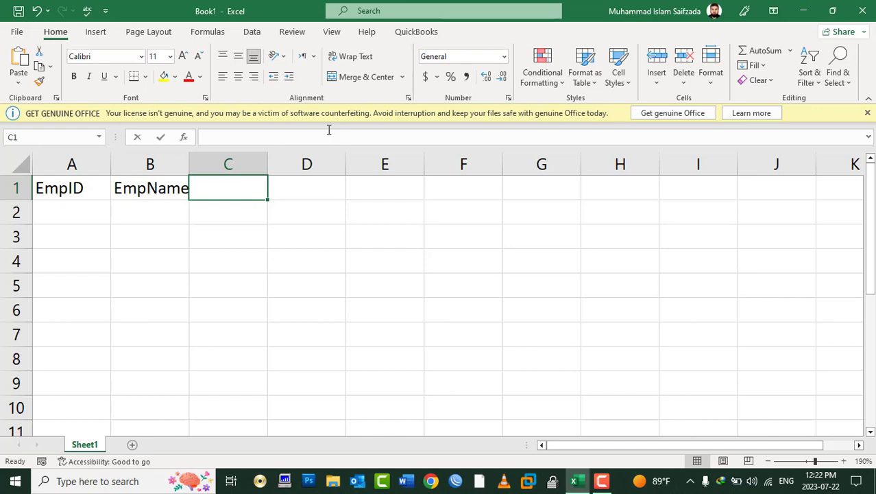
text(Post)
key(Tab)
text(Salary)
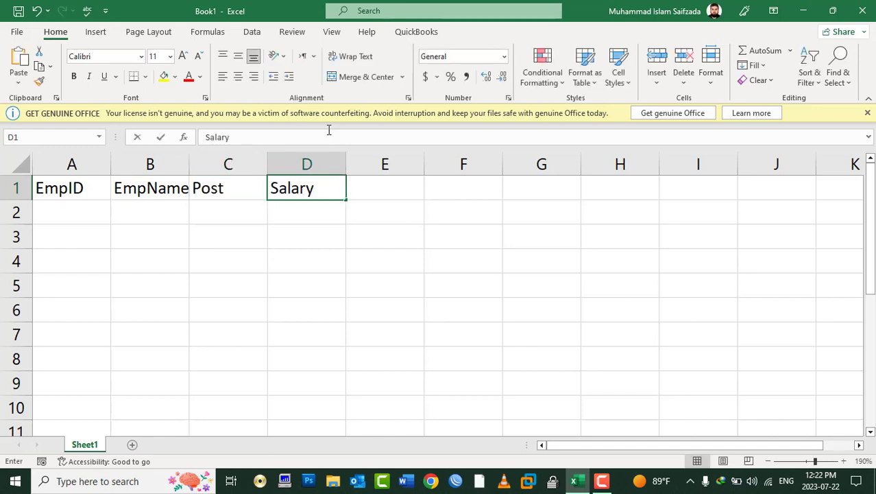
key(Tab)
text(Overtime)
key(Tab)
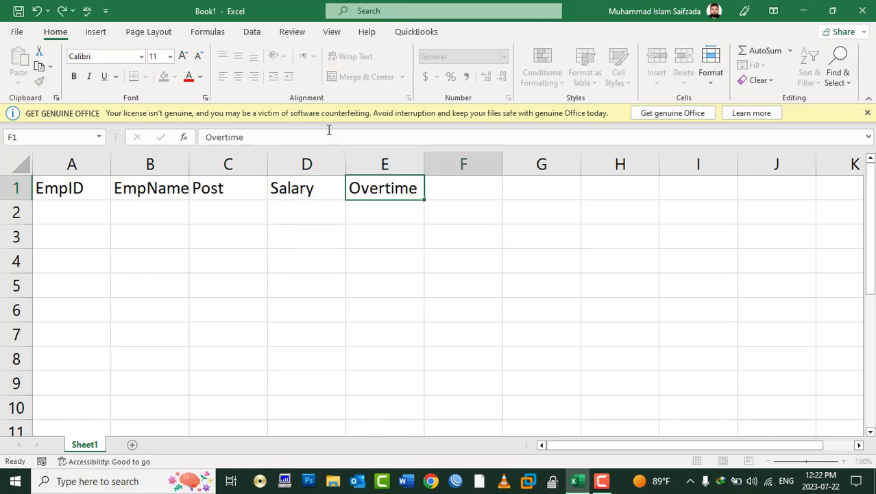
text(Net Salary)
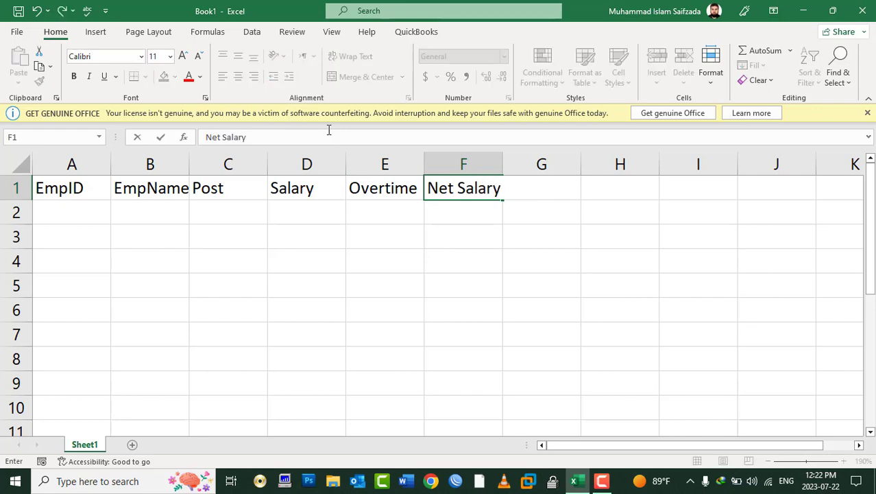
key(Return)
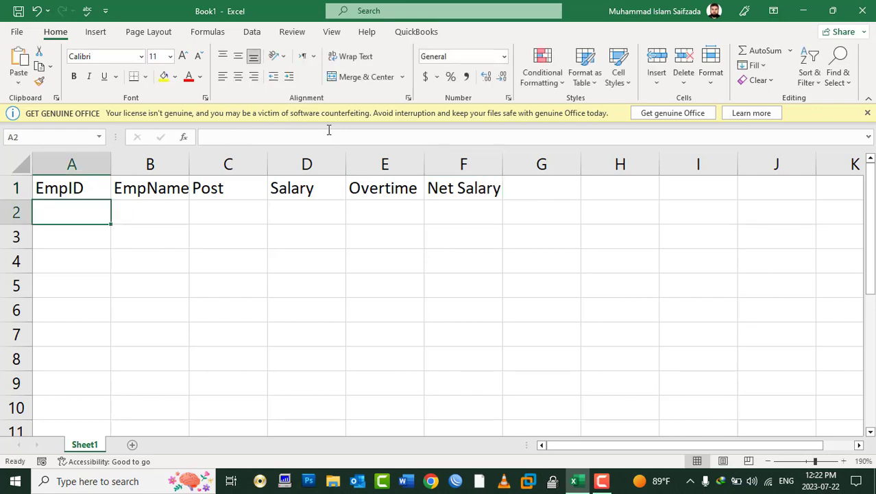
Step: Enter HIK-01 in A2 and fill the IDs down to HIK-05 in A6
text(HIK)
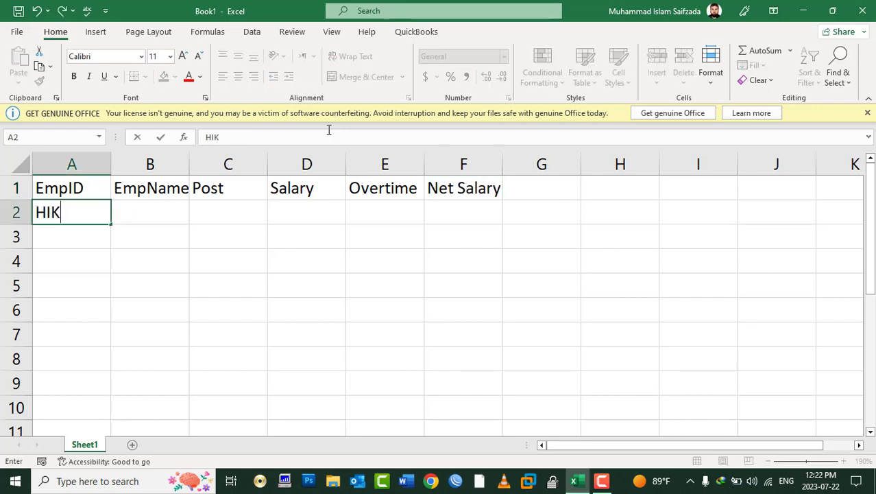
text(-01)
key(Return)
click(98, 209)
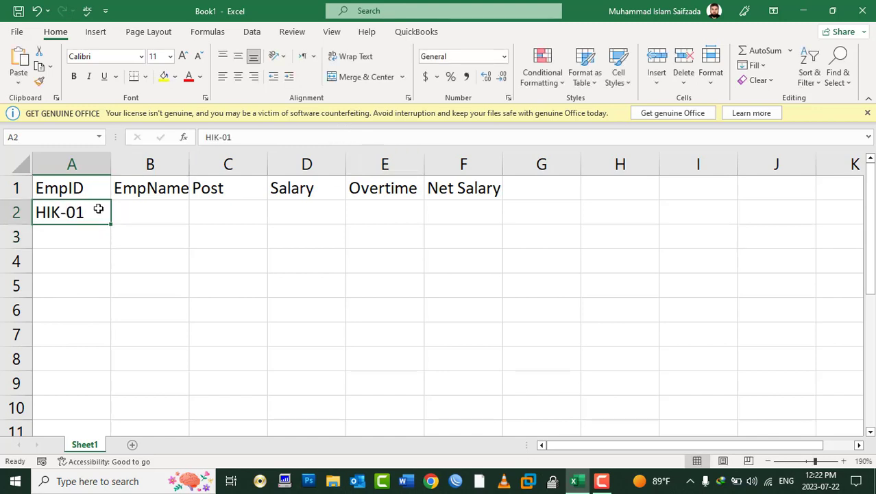
drag(113, 222, 96, 314)
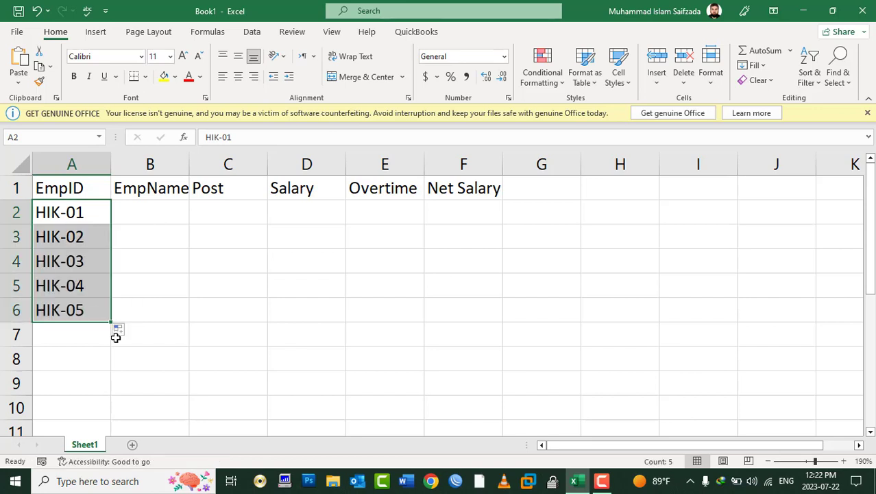
Step: Type the five employee names into B2:B6
click(137, 213)
text(Is)
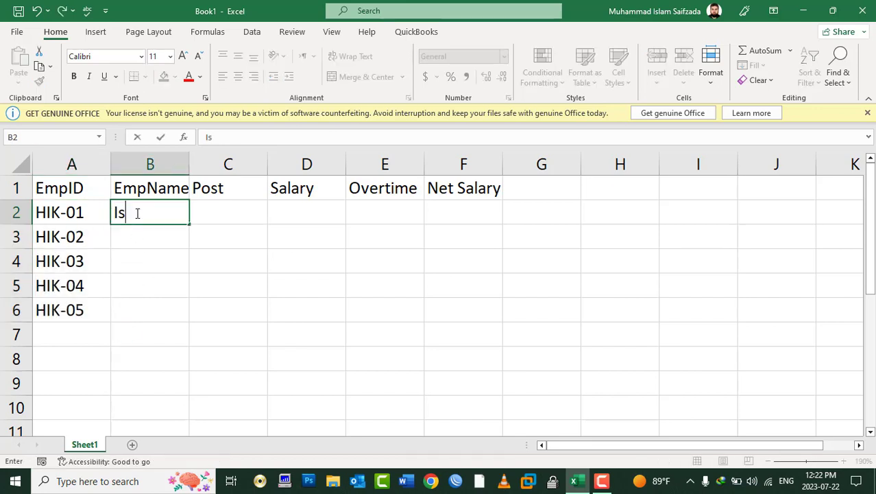
text(lam)
key(Return)
text(Khan)
key(Return)
text(AJ)
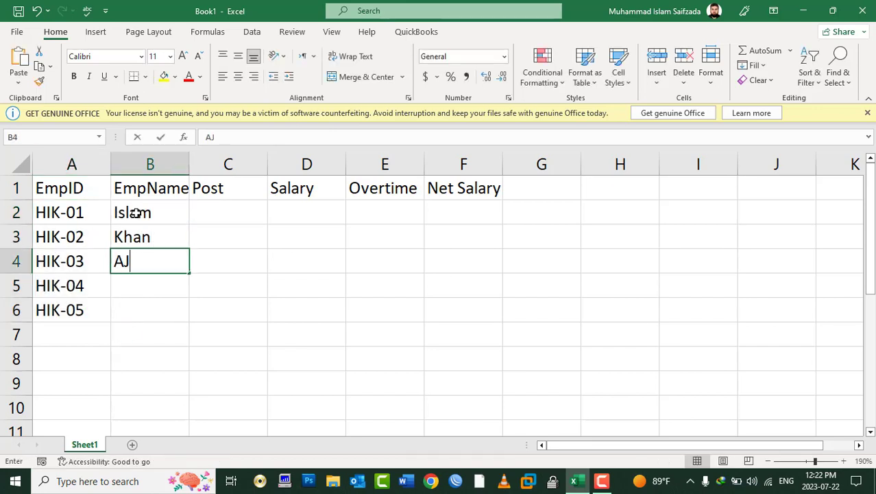
text(mal)
key(Return)
text(Fa)
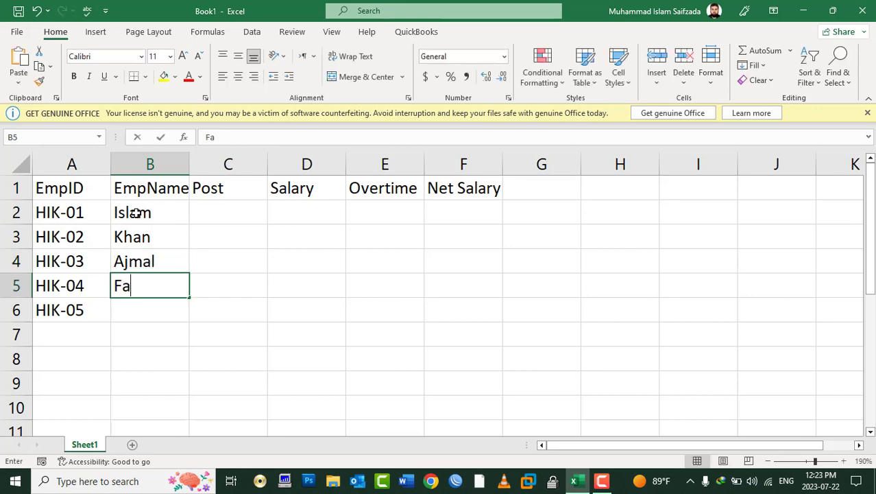
text(him)
key(Return)
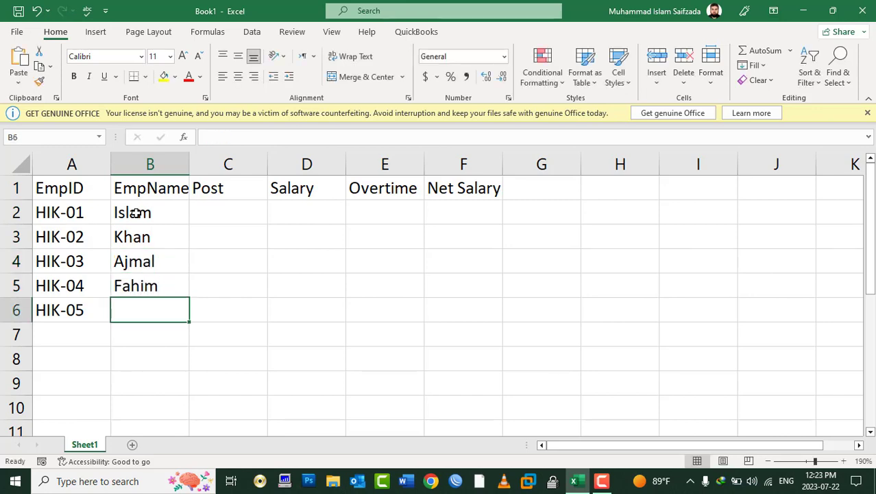
text(Sadat)
key(Tab)
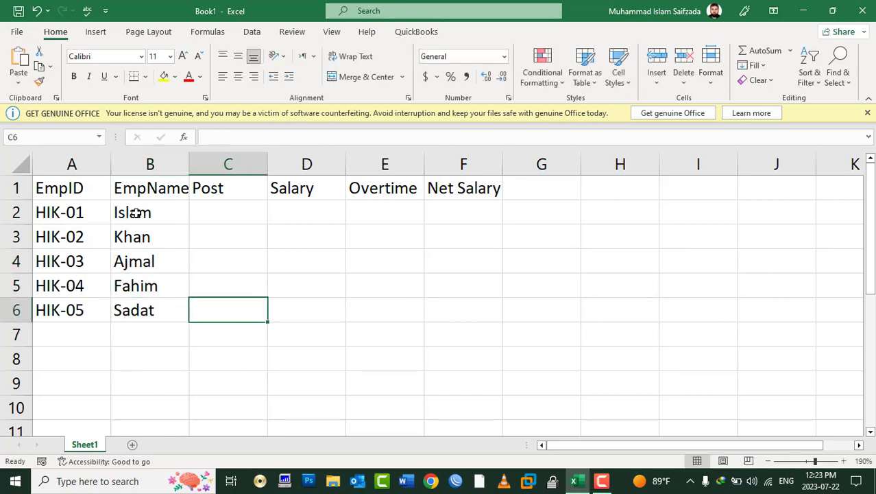
Step: Fill IT Officer into all five Post cells C2:C6 at once
key(shift+Up)
key(shift+Up)
key(shift+Up)
key(shift+Up)
text(IT)
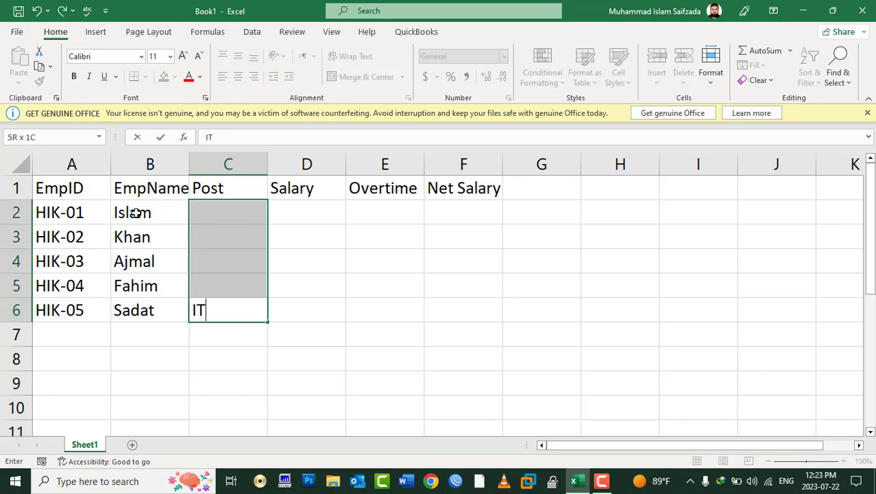
text( Off)
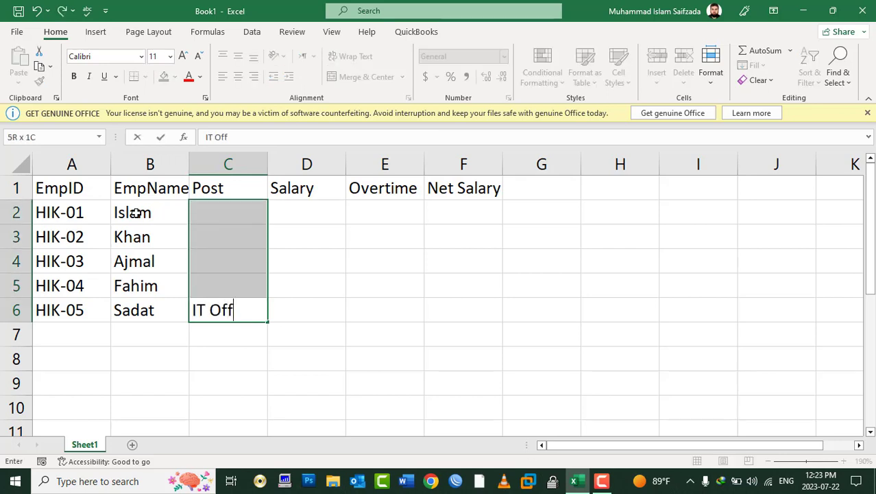
text(icer)
key(ctrl+Return)
key(Right)
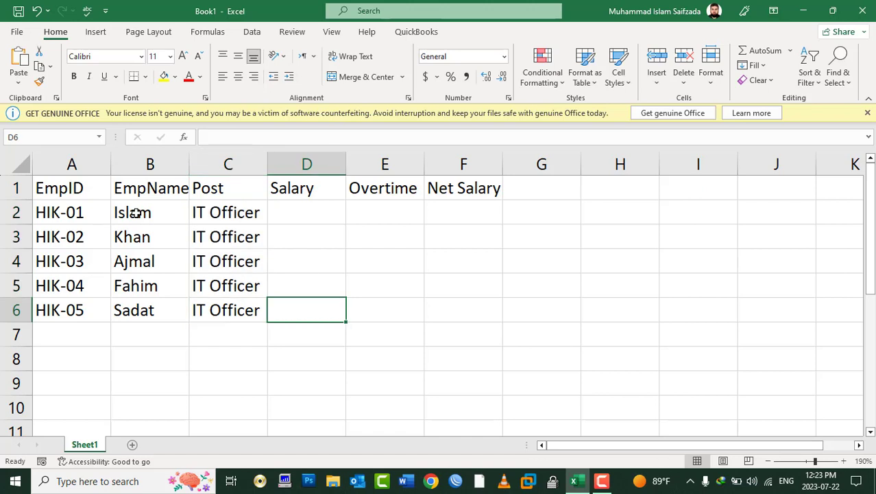
key(Up)
key(Up)
key(Up)
key(Up)
key(shift+Down)
key(shift+Down)
key(shift+Down)
key(shift+Down)
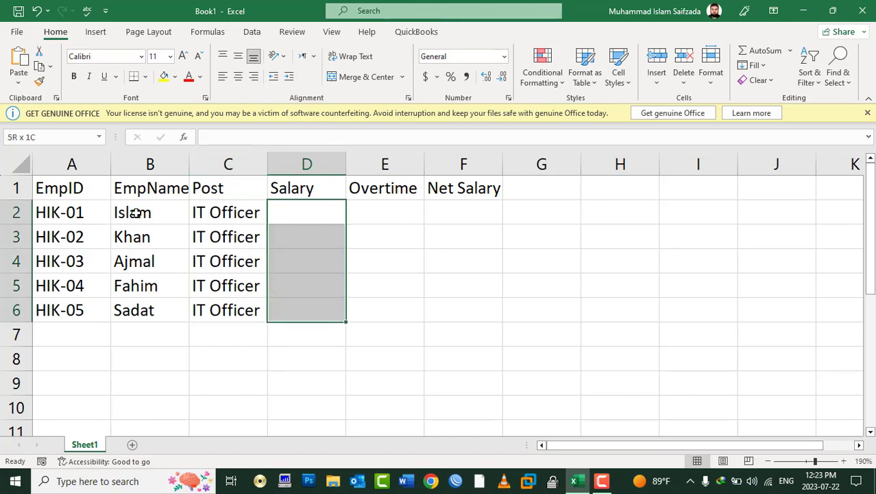
Step: Fill a salary of 20000 into D2:D6, correcting the mistyped 2000
text(2000)
key(ctrl+Return)
key(F2)
key(BackSpace)
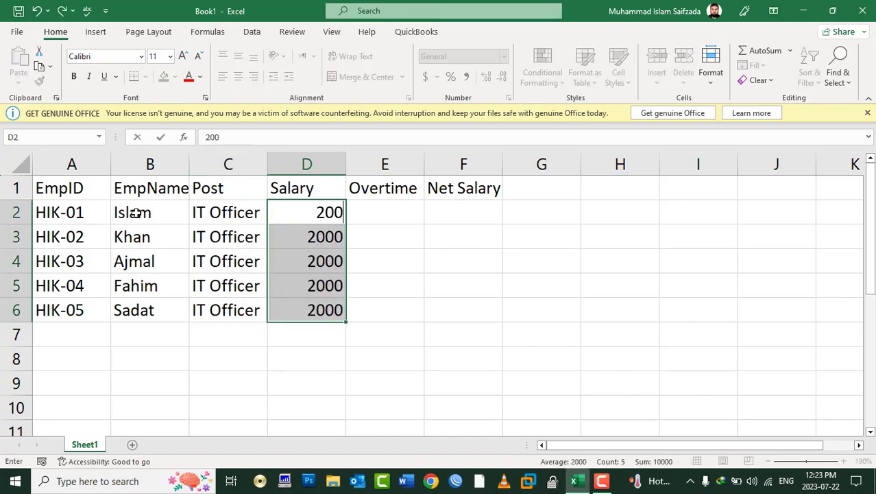
text(00)
key(ctrl+Return)
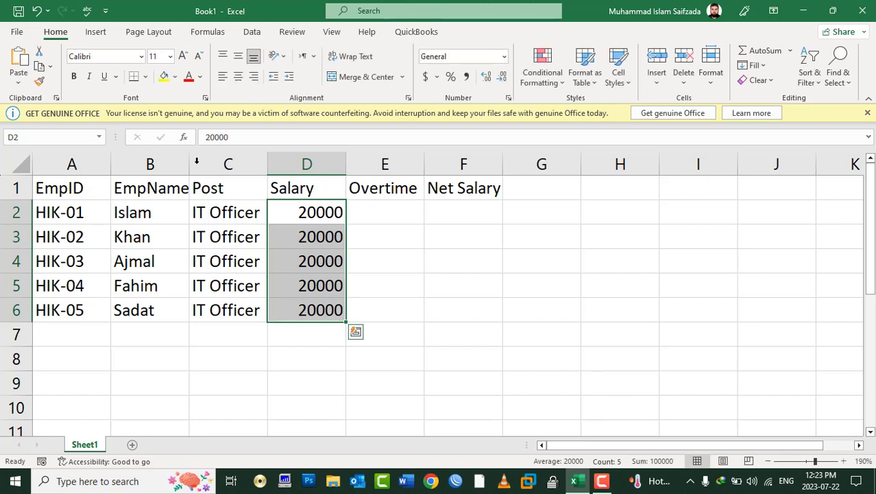
Step: Enter overtime values 1000, 3000, 5000, 2000 and 1000 in E2:E6
click(357, 211)
text(100)
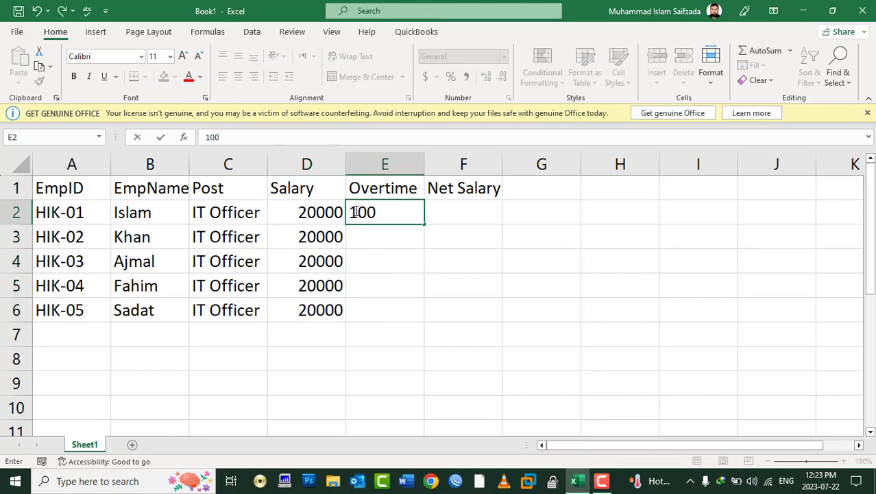
text(0)
key(Return)
text(3000)
key(Return)
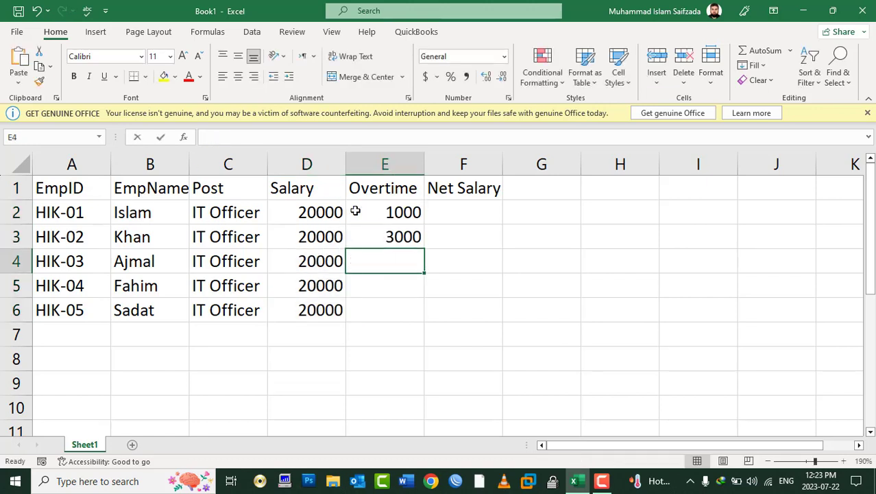
text(5000)
key(Return)
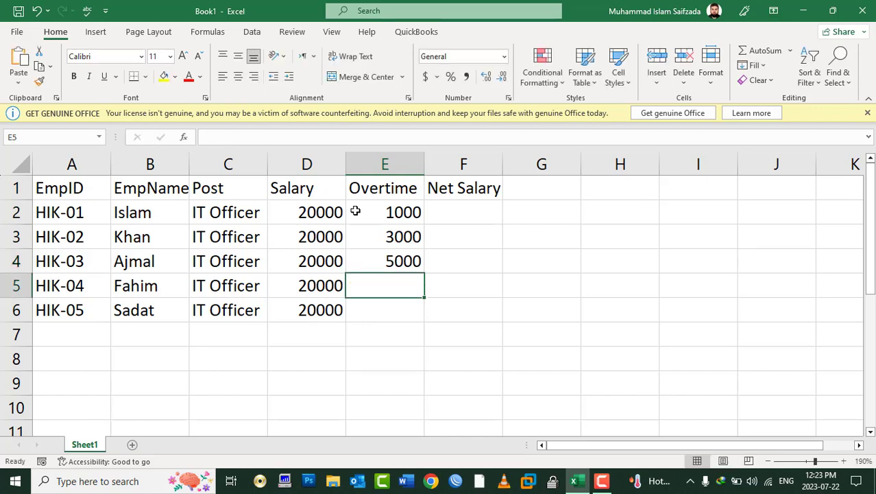
text(2000)
key(Return)
text(1000)
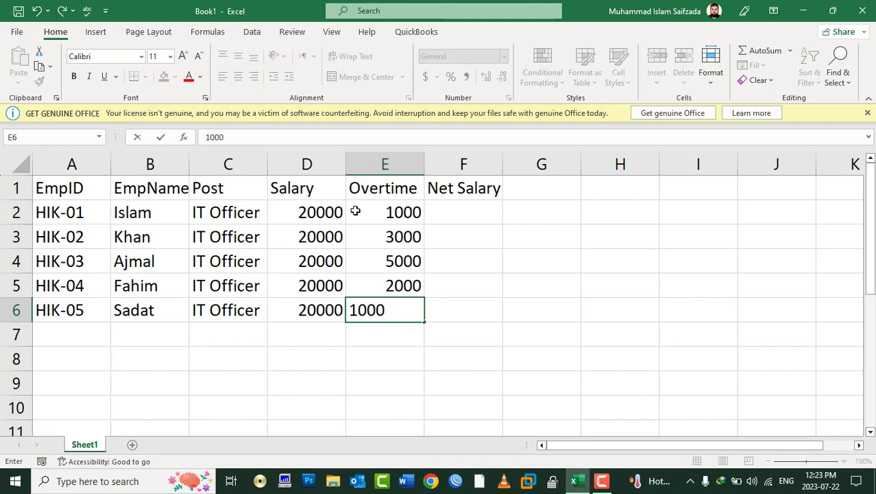
key(Tab)
key(Up)
key(Up)
key(Up)
key(Up)
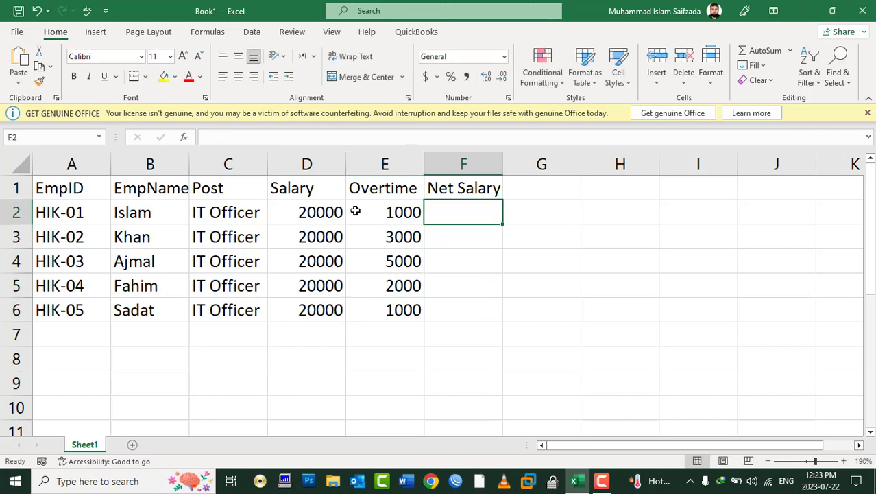
Step: Enter the formula =SUM(D2,E2) in F2
text(=sum)
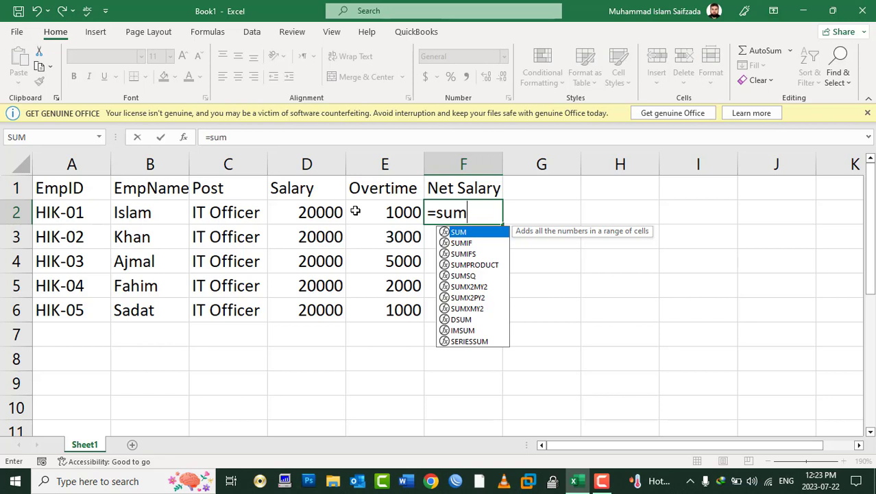
text(()
click(328, 213)
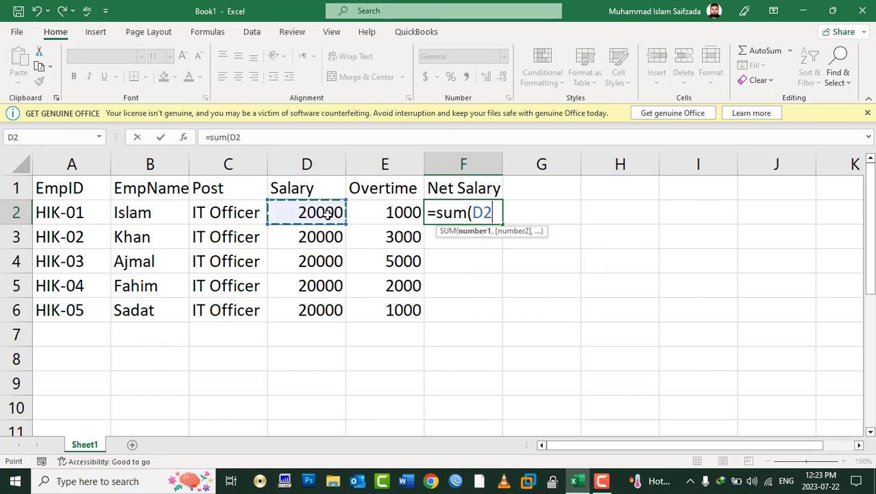
text(+)
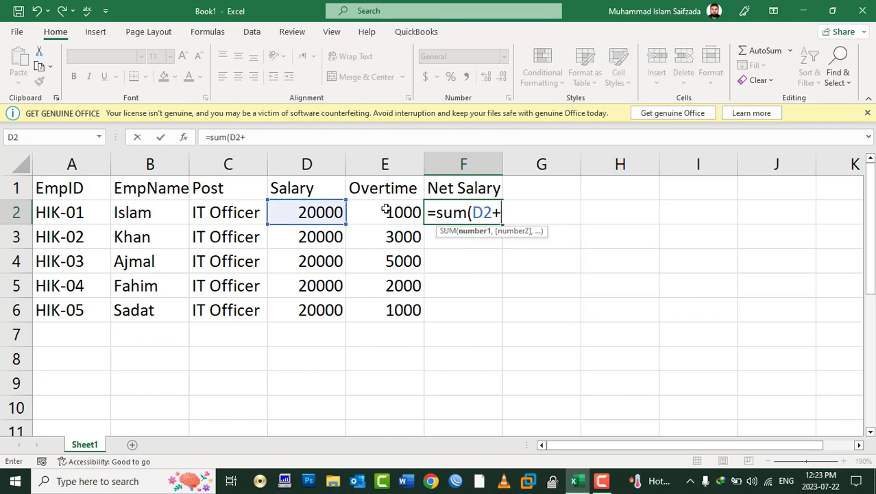
click(386, 210)
key(BackSpace)
key(BackSpace)
key(BackSpace)
text(,)
click(386, 211)
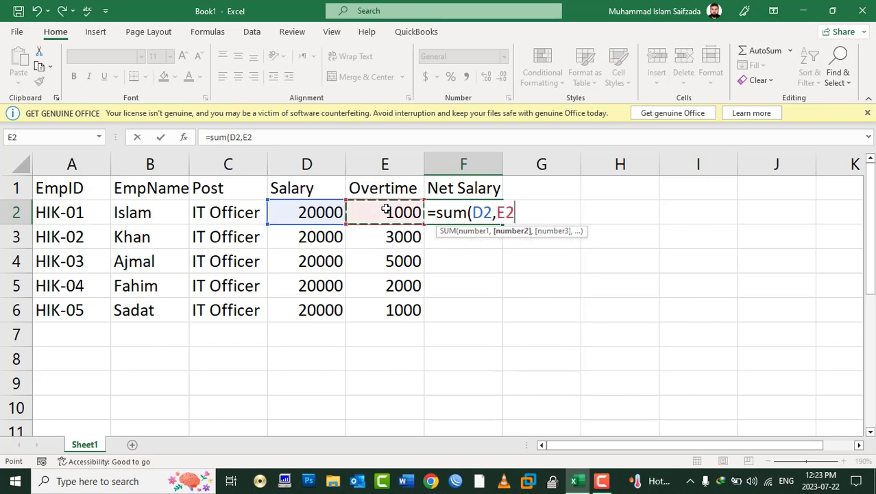
text())
key(Return)
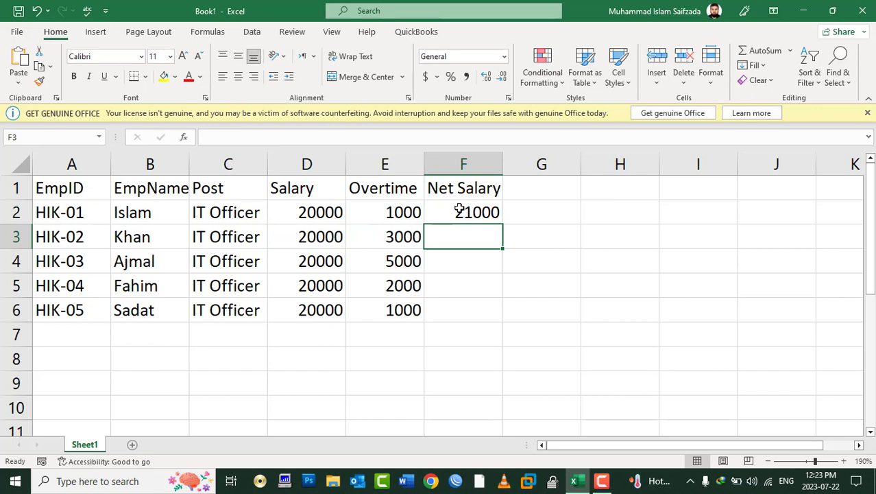
Step: Fill the F2 formula down through F6 with Ctrl+D
drag(459, 211, 456, 306)
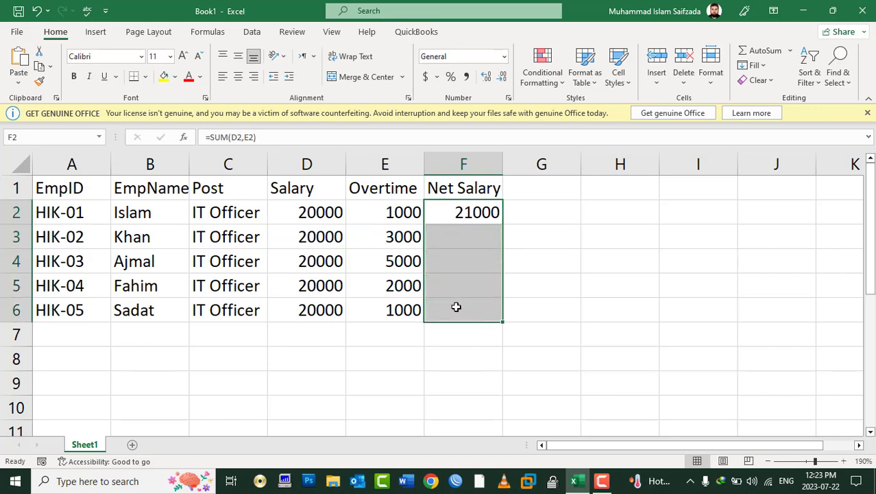
key(ctrl+d)
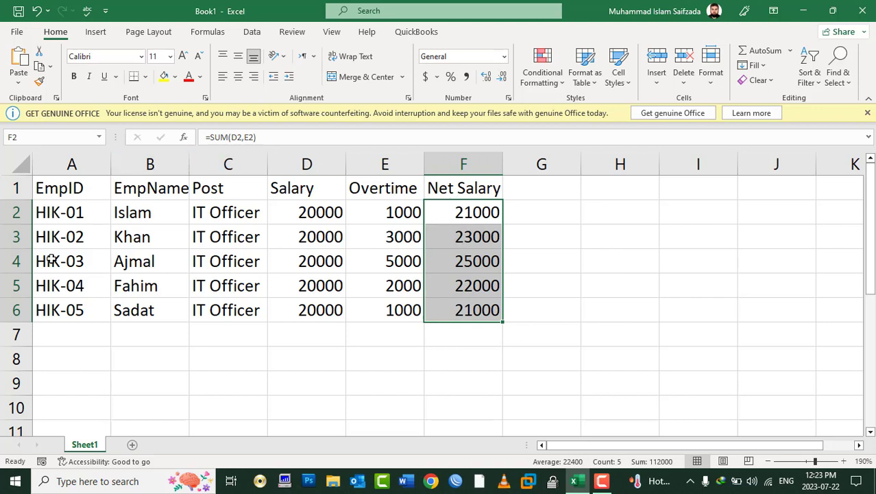
click(456, 315)
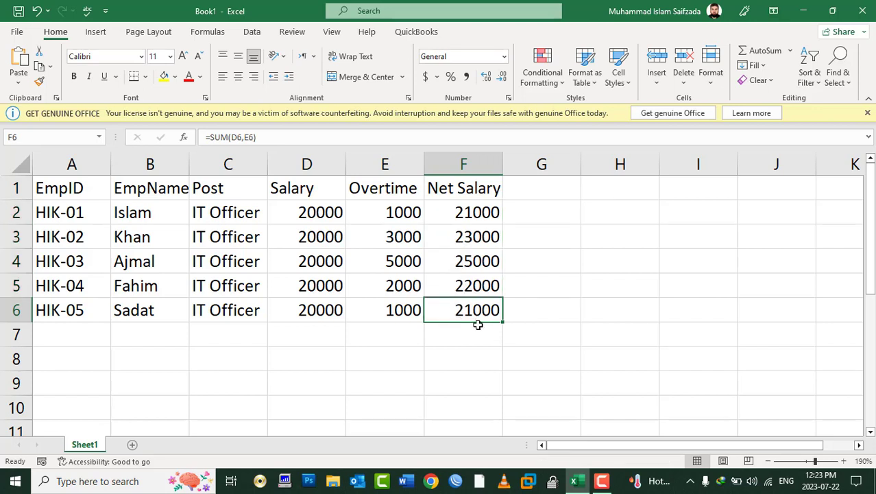
Step: Cut the whole table A1:F6 and pick H1 as its new location
drag(475, 180, 71, 167)
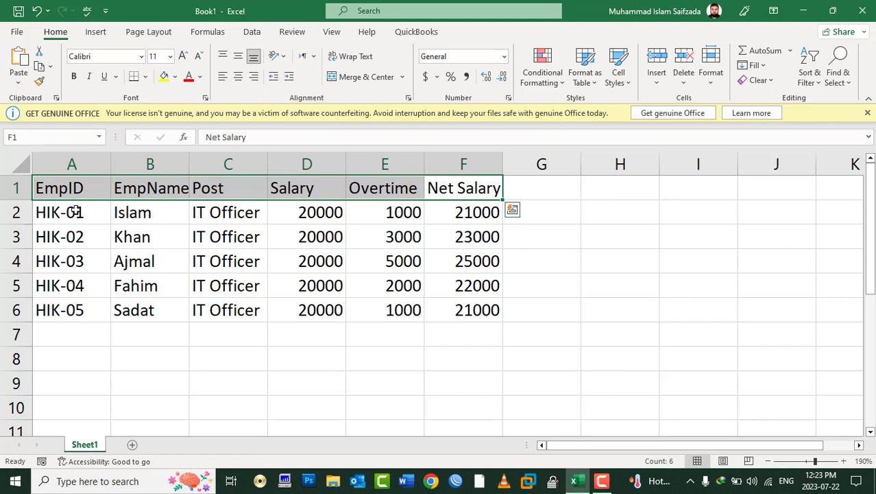
drag(69, 196, 468, 314)
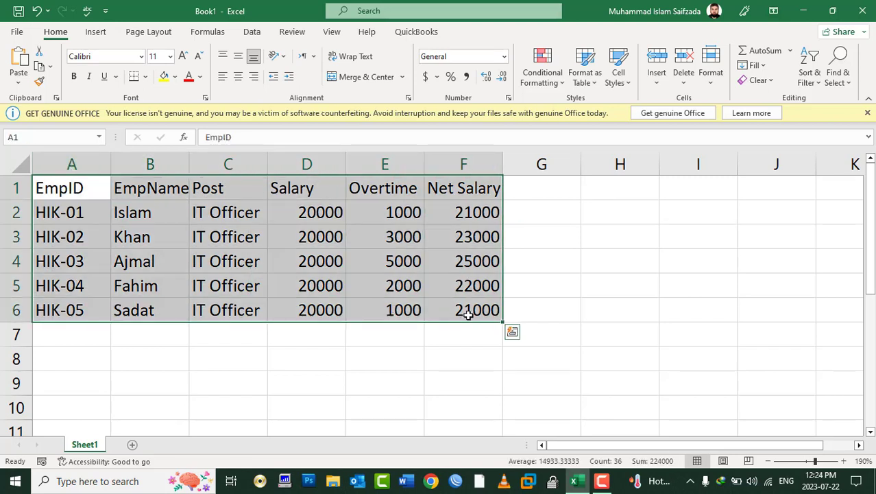
click(40, 53)
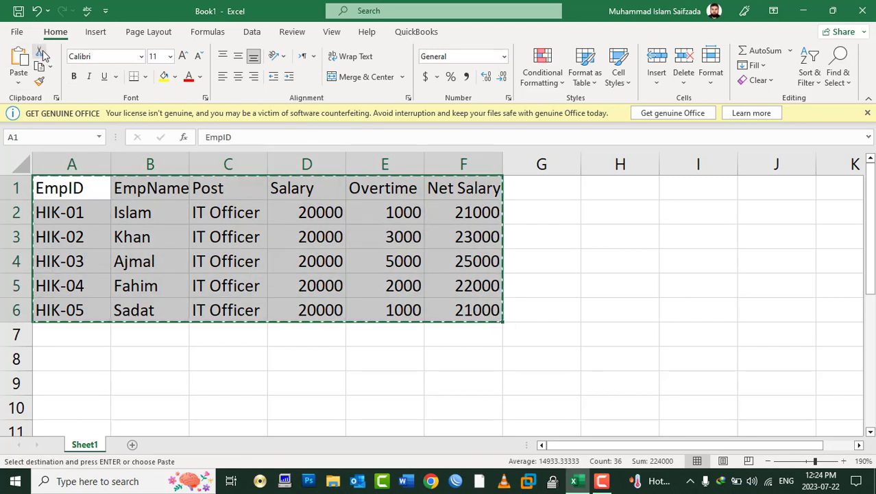
click(562, 187)
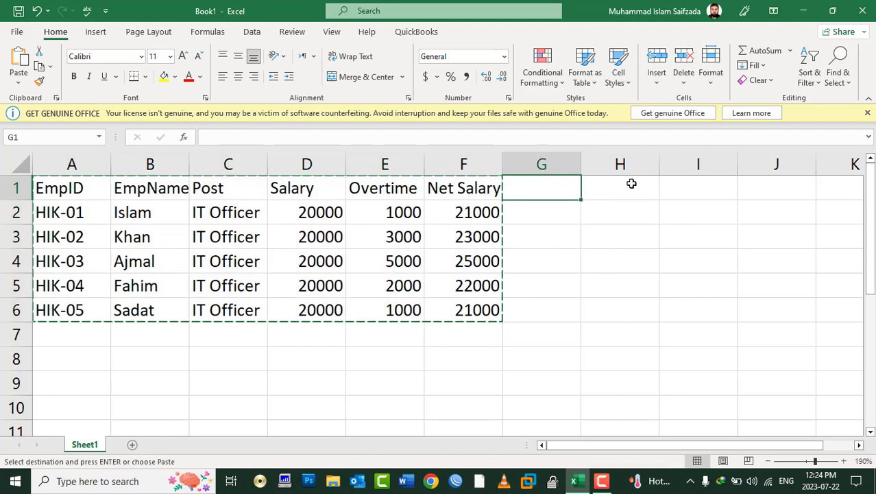
click(626, 183)
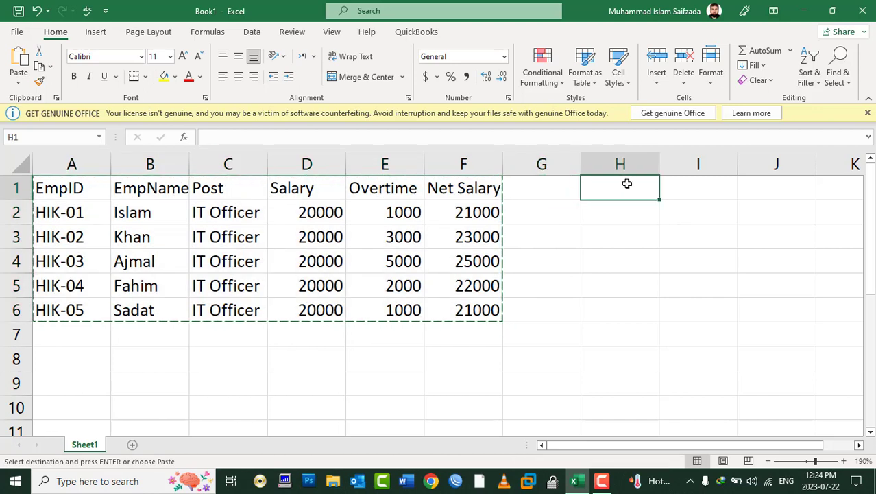
Step: Paste the table at H1, then copy it and paste a duplicate back at A1
click(19, 60)
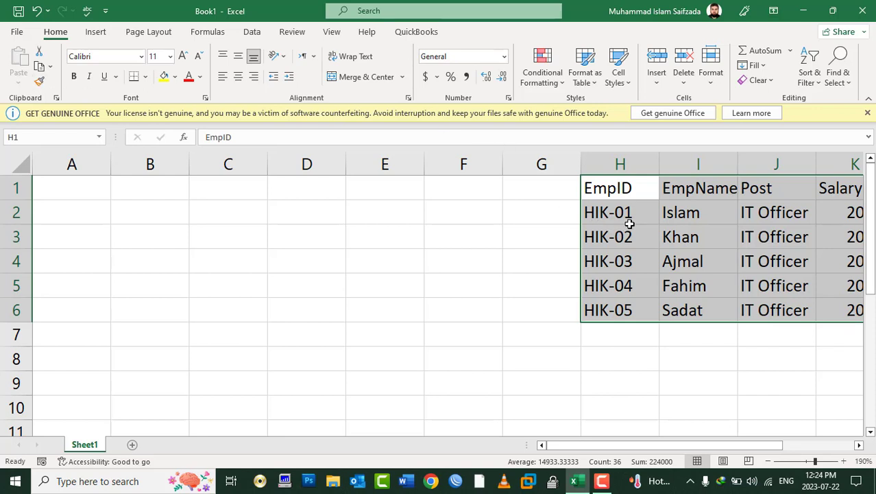
click(39, 69)
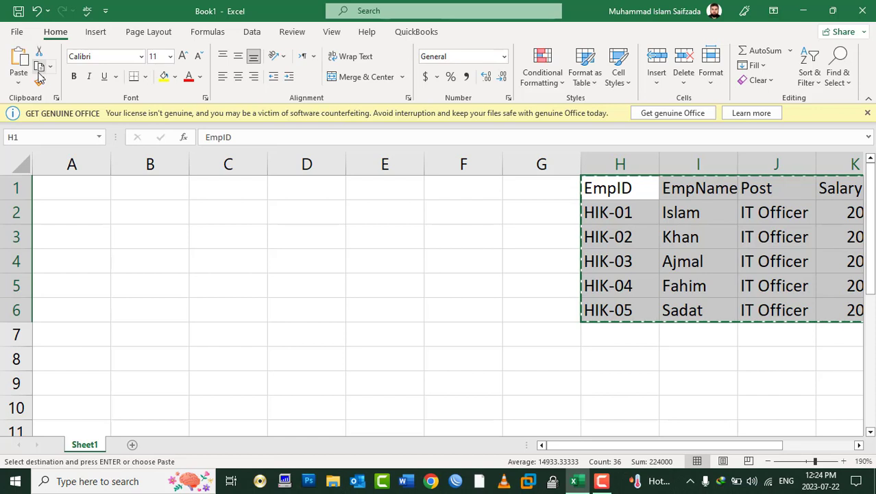
click(67, 190)
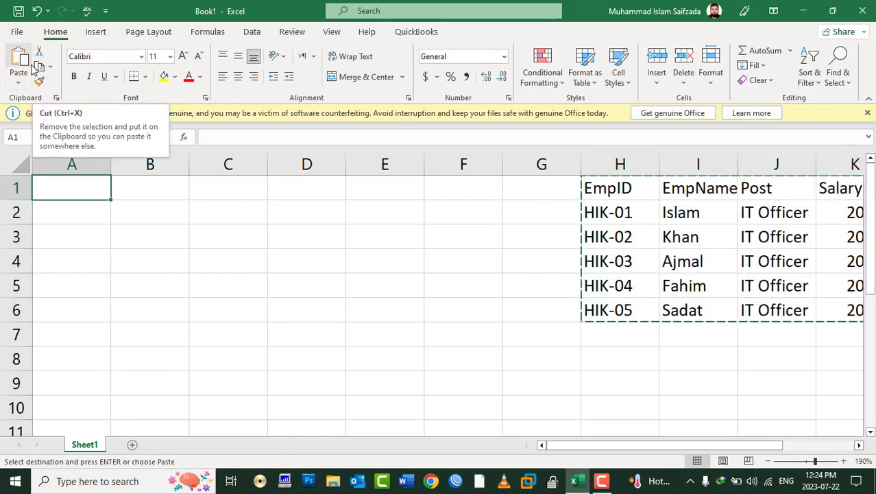
click(21, 60)
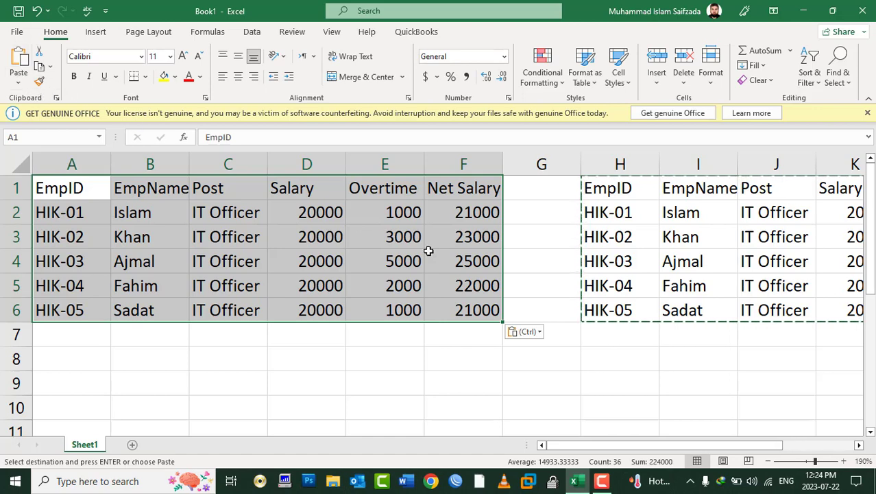
scroll(629, 369, down, 2)
scroll(635, 372, down, 1)
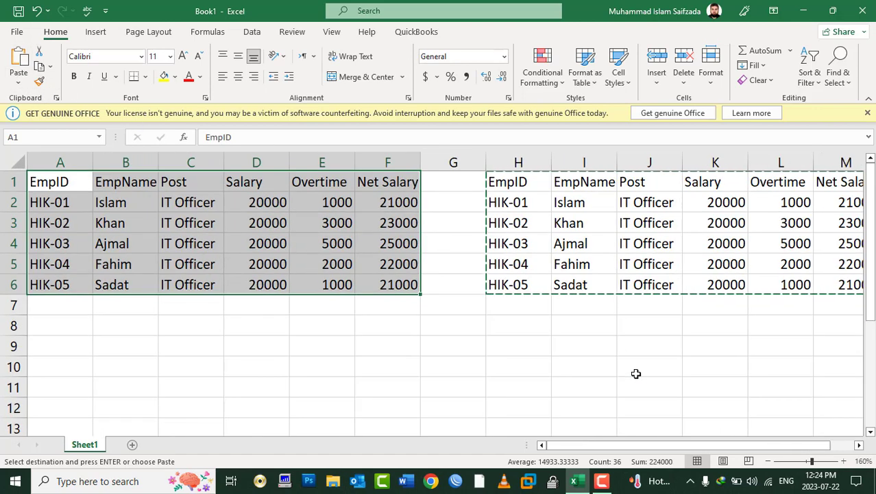
Step: Narrow column G into a thin spacer and make headers A1:F1 bold and centred
click(607, 347)
drag(486, 162, 447, 162)
key(Escape)
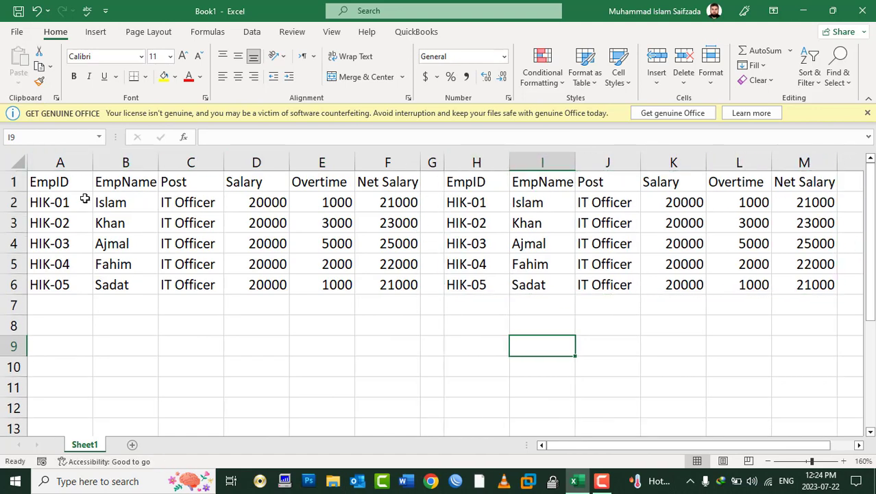
drag(72, 185, 401, 182)
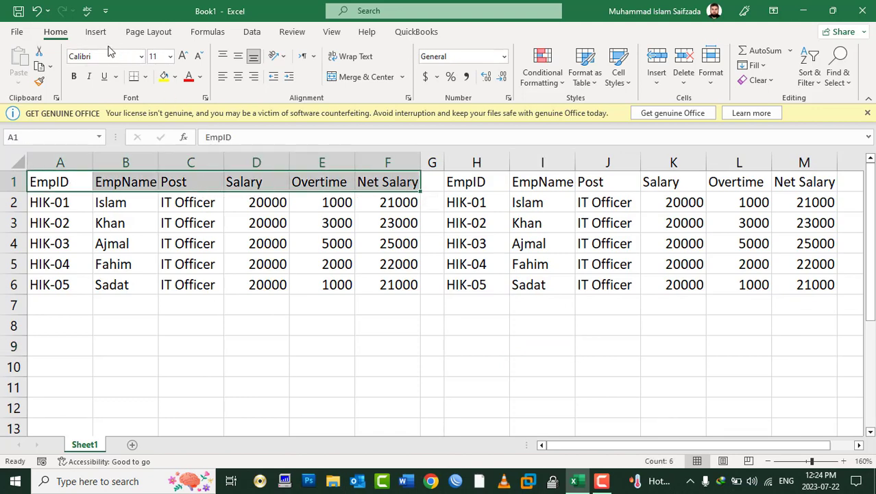
click(74, 76)
click(238, 76)
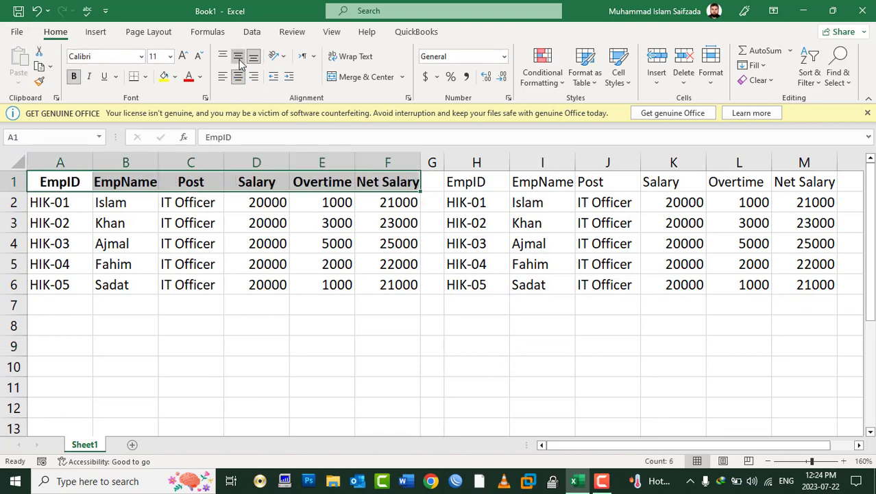
click(238, 55)
Step: Centre all of A1:F6 and give every cell All Borders
mouse_move(79, 182)
mouse_down()
mouse_move(313, 280)
mouse_move(401, 287)
mouse_up()
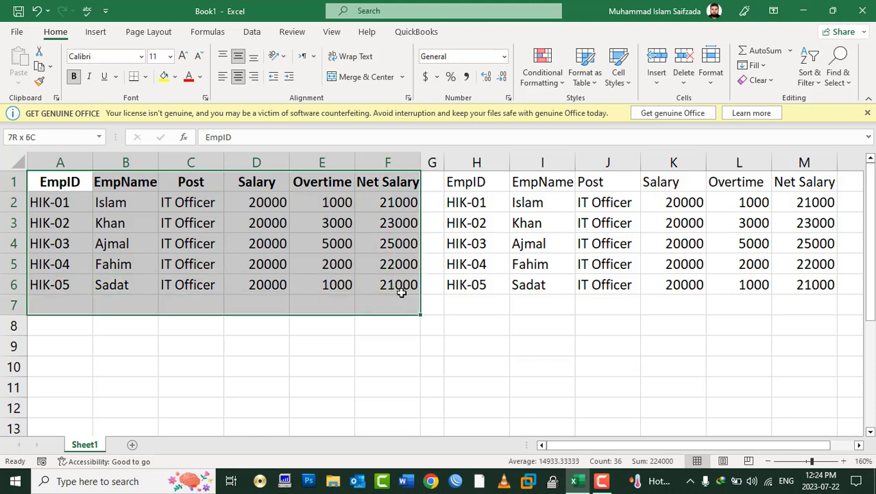
click(238, 76)
click(238, 76)
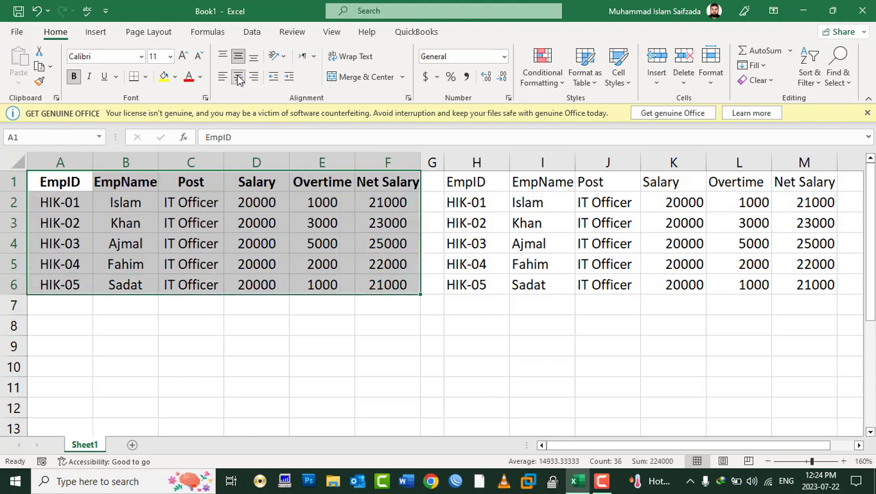
click(238, 56)
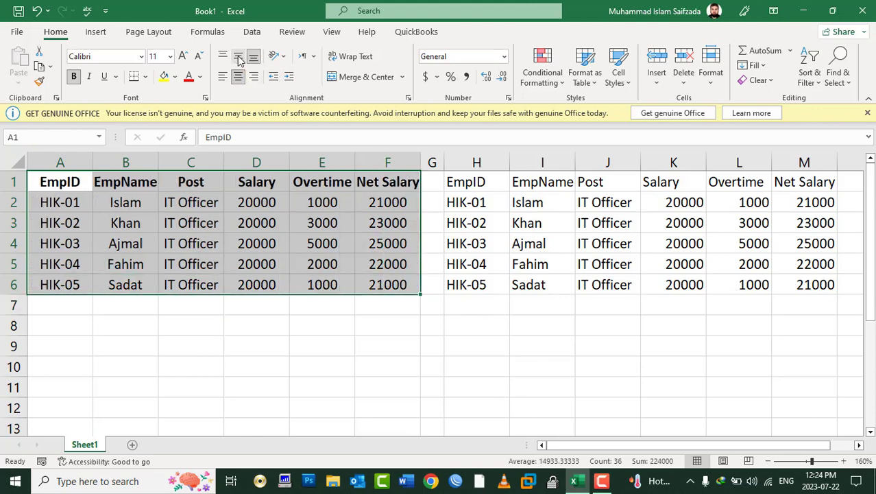
click(145, 76)
click(168, 205)
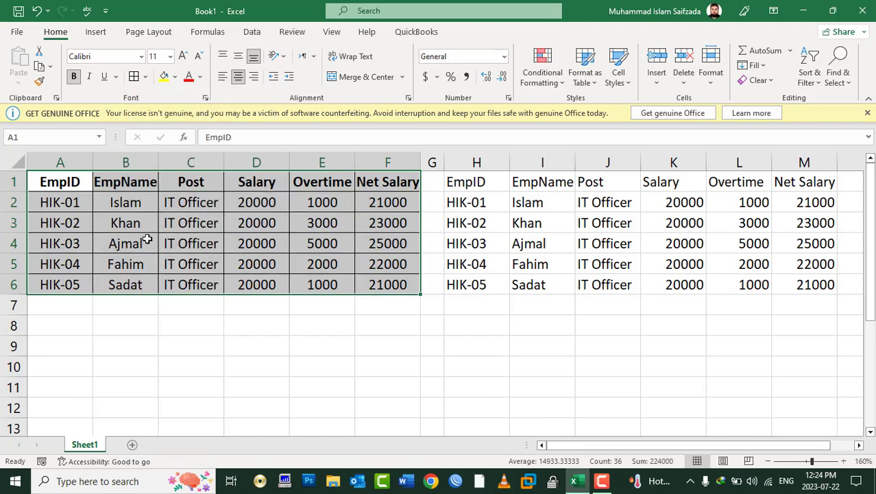
click(308, 312)
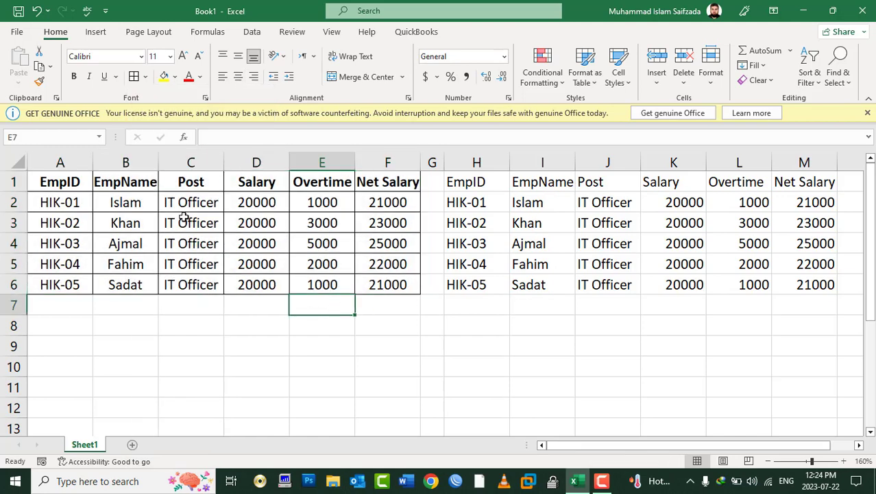
Step: Turn the A1:F1 headers red and set the data rows' font size to 10
drag(62, 179, 387, 182)
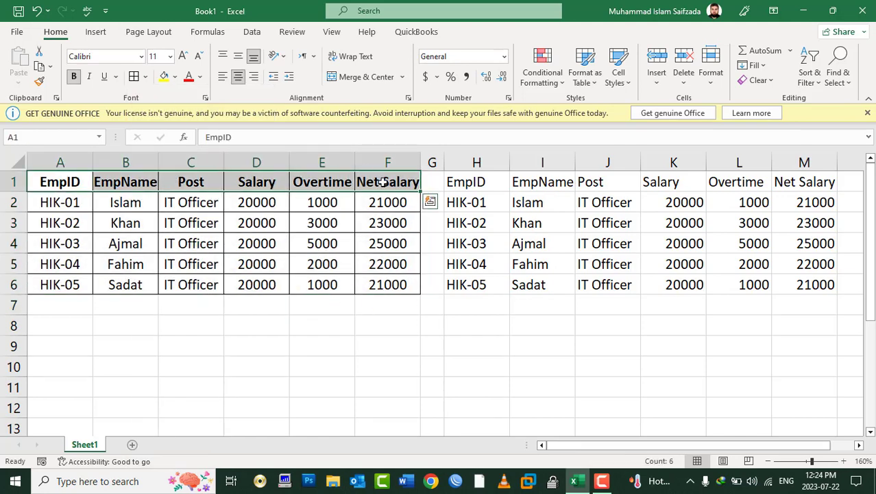
click(189, 77)
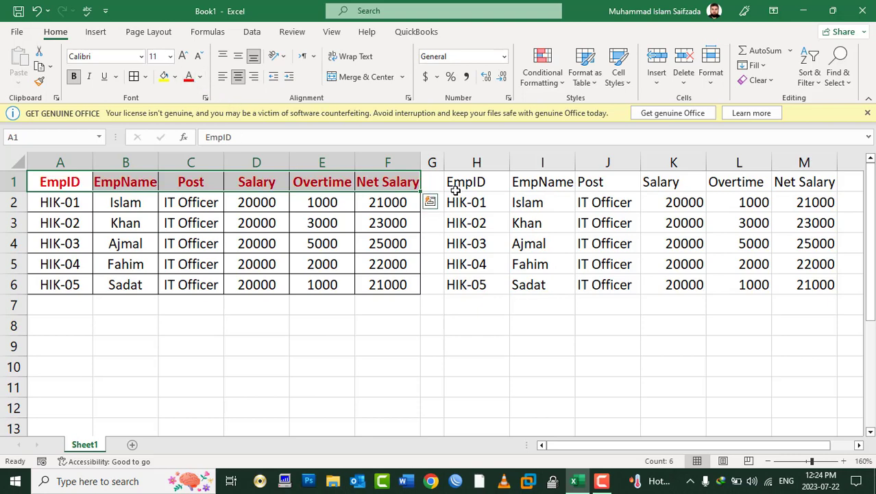
click(530, 185)
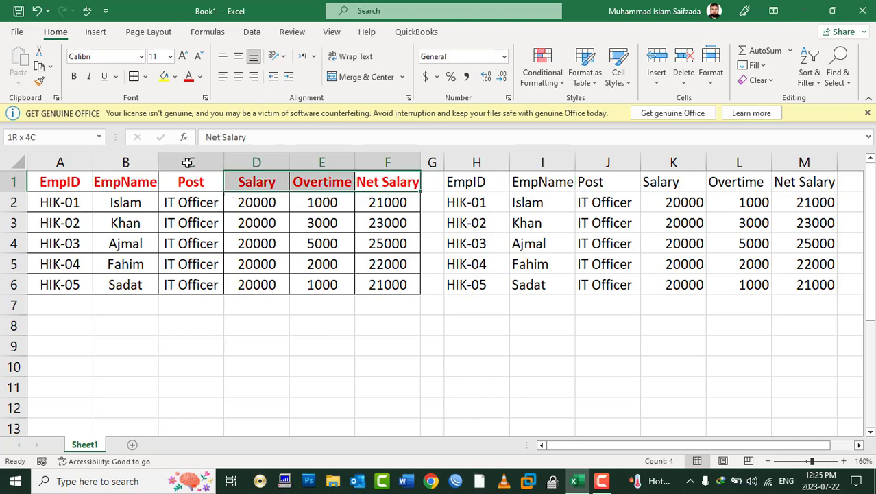
mouse_move(367, 189)
mouse_down()
mouse_move(61, 183)
mouse_move(377, 269)
mouse_move(377, 285)
mouse_up()
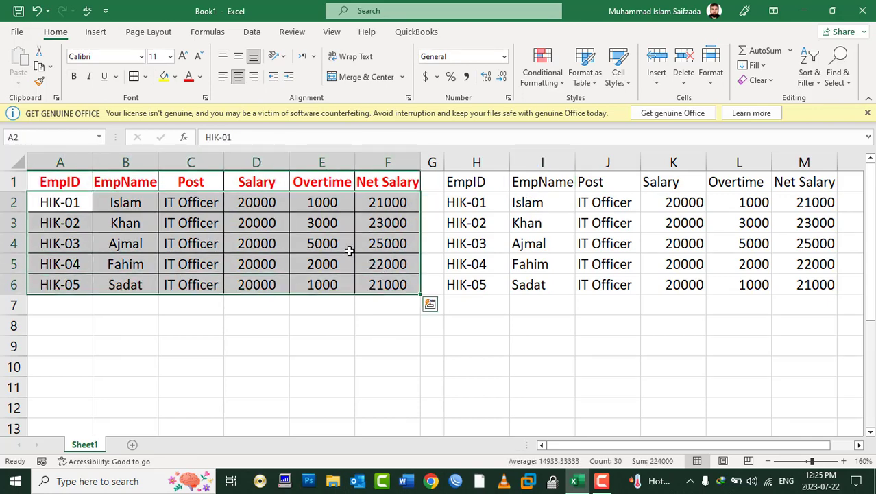
click(198, 56)
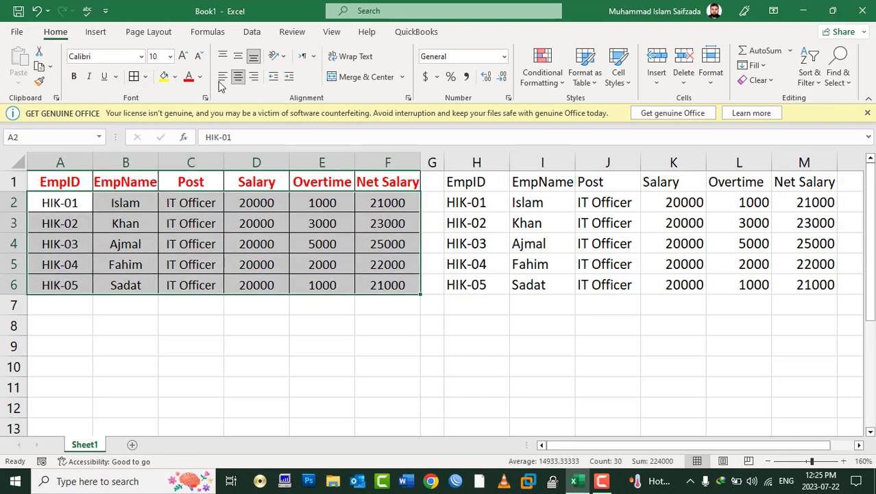
click(515, 222)
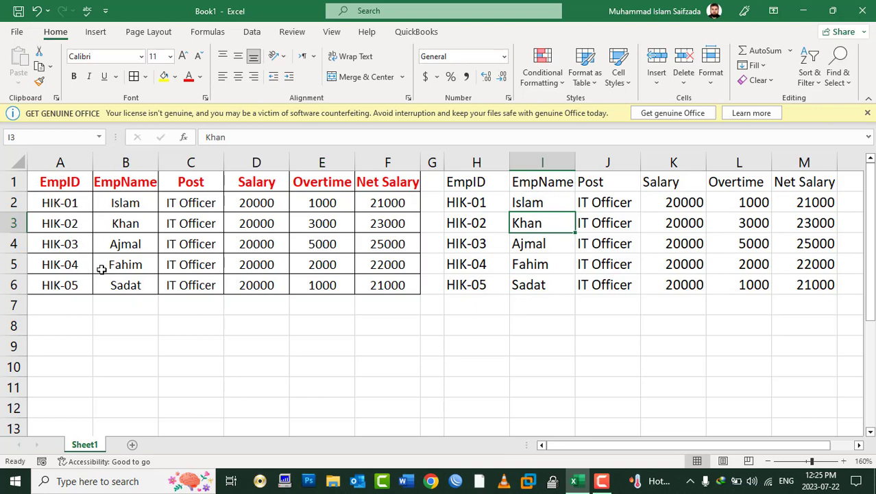
Step: Copy the EmpID header's formatting onto H1:M1 with Format Painter
click(66, 184)
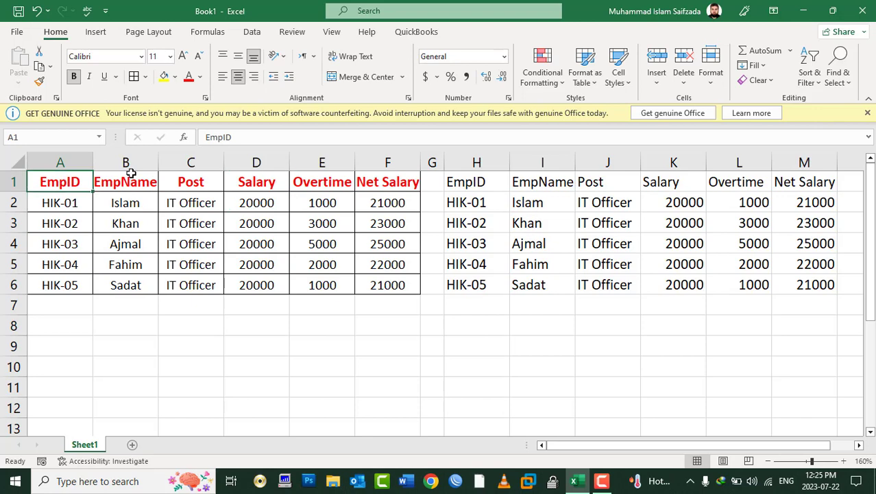
click(41, 81)
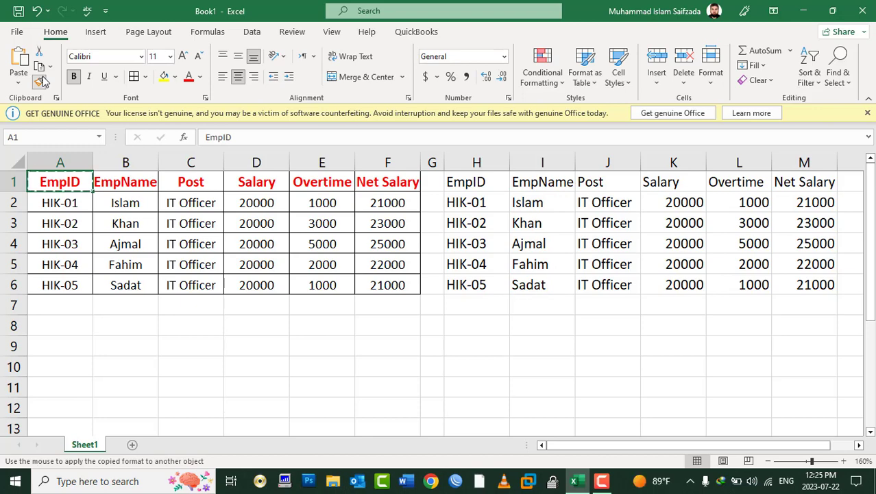
mouse_move(472, 182)
mouse_down()
mouse_move(694, 168)
mouse_move(806, 181)
mouse_up()
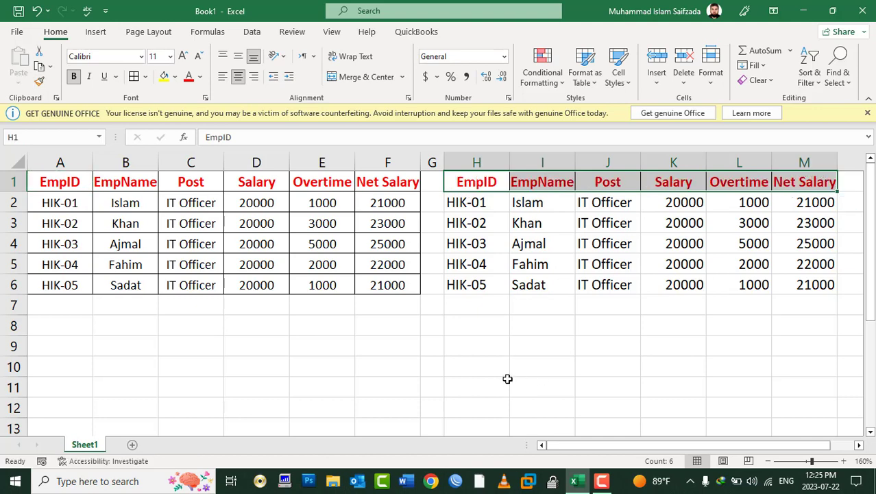
Step: Apply cell A3's formatting to the data range H2:M6 with Format Painter
click(61, 203)
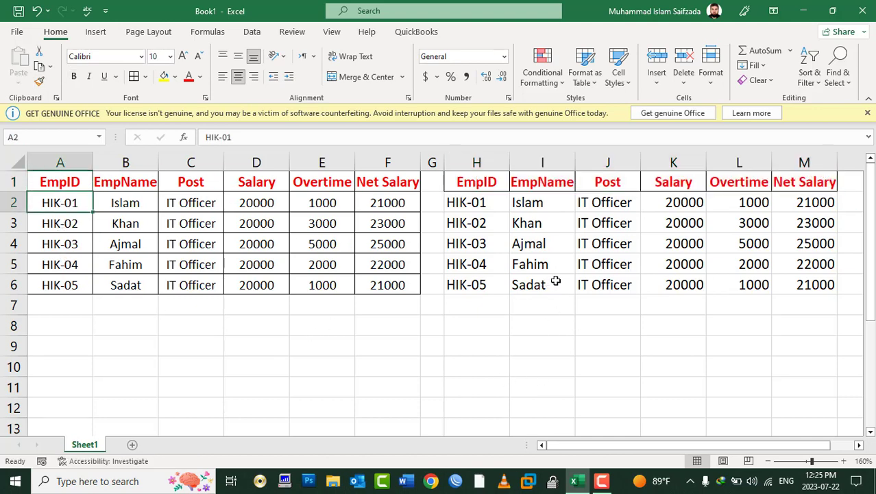
click(165, 242)
click(135, 225)
click(58, 222)
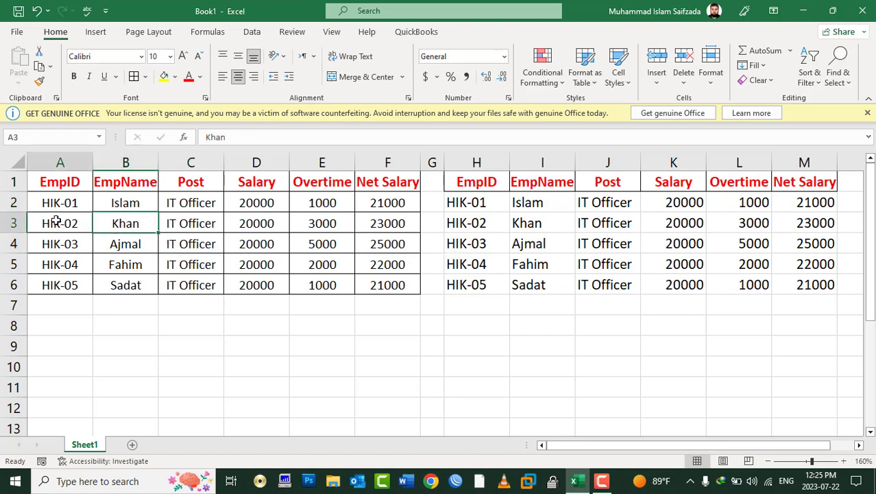
click(39, 81)
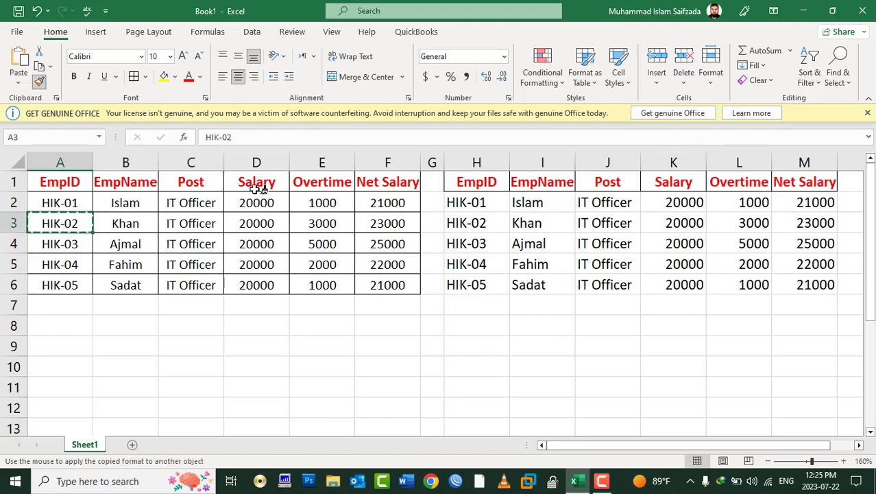
click(465, 208)
drag(464, 208, 803, 284)
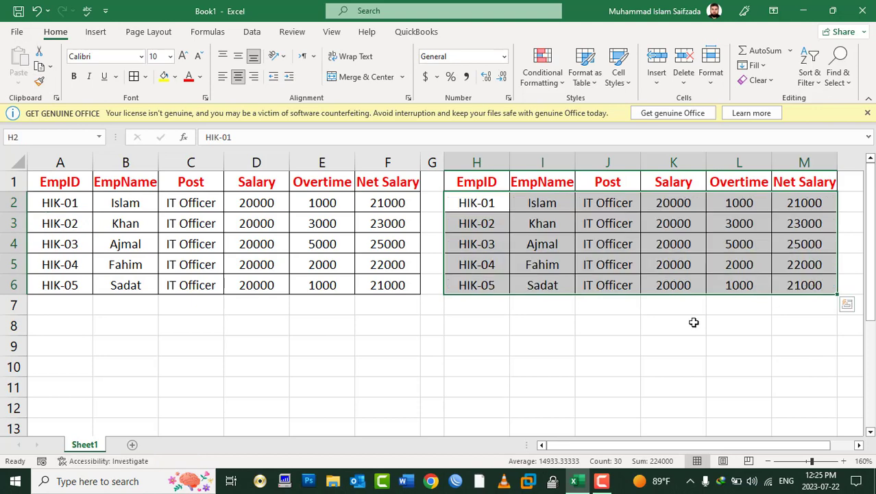
click(542, 339)
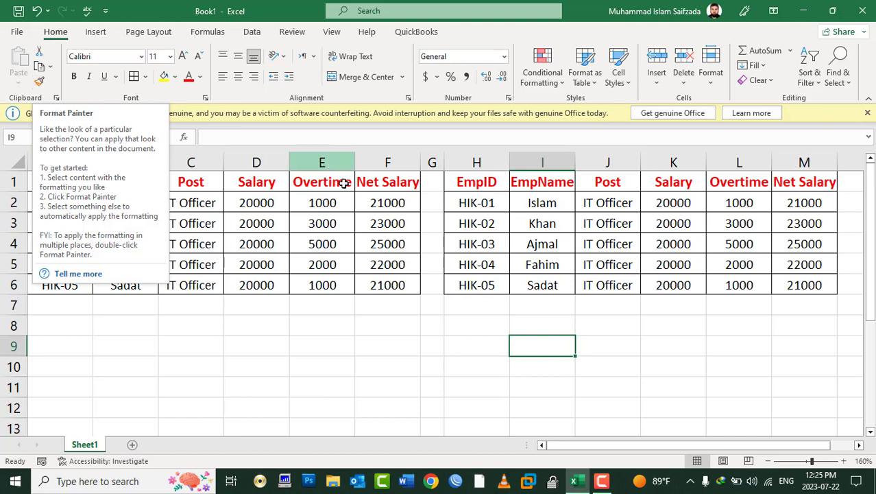
Step: Make row 1 taller, trying font size changes on A2 and then restoring it
click(388, 225)
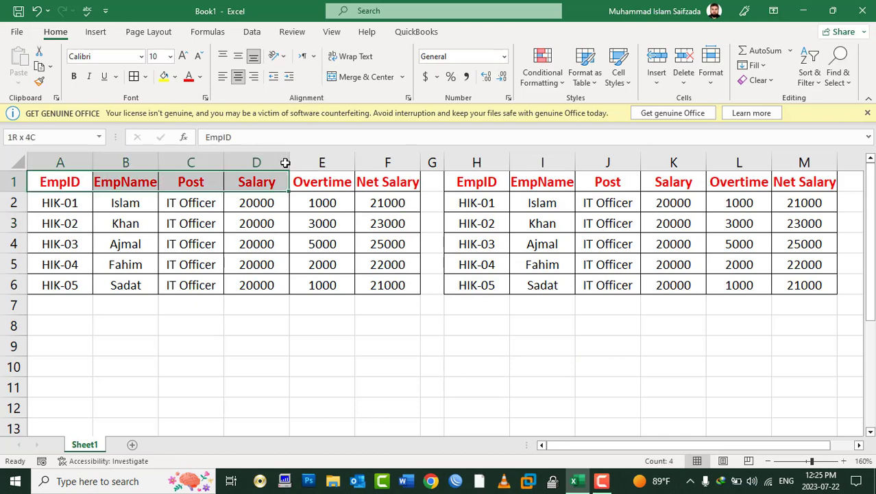
drag(45, 182, 392, 181)
click(43, 203)
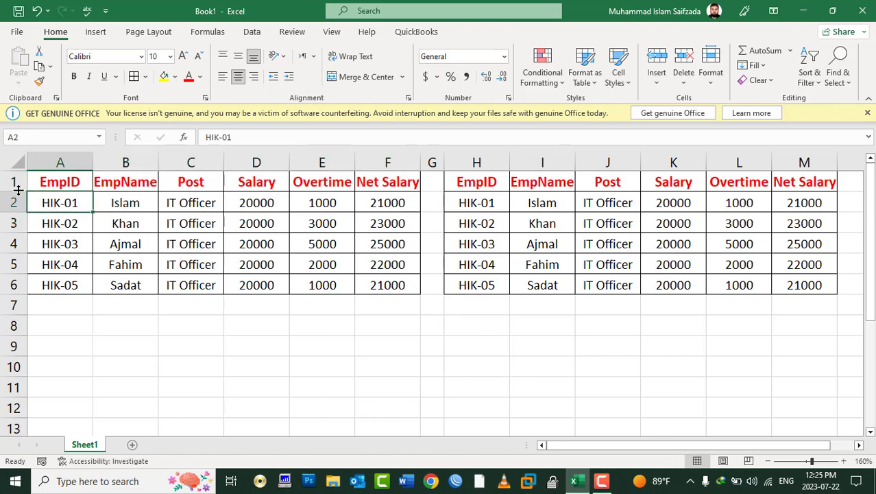
drag(19, 192, 19, 204)
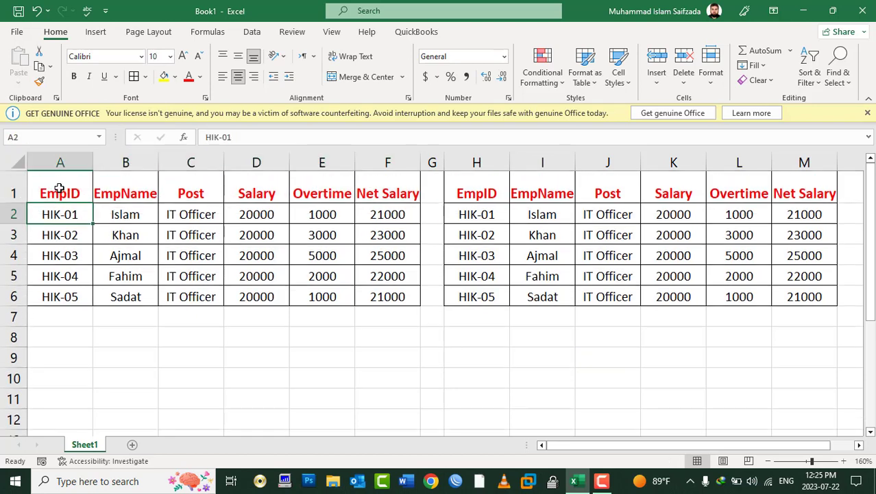
click(199, 58)
click(200, 58)
click(183, 58)
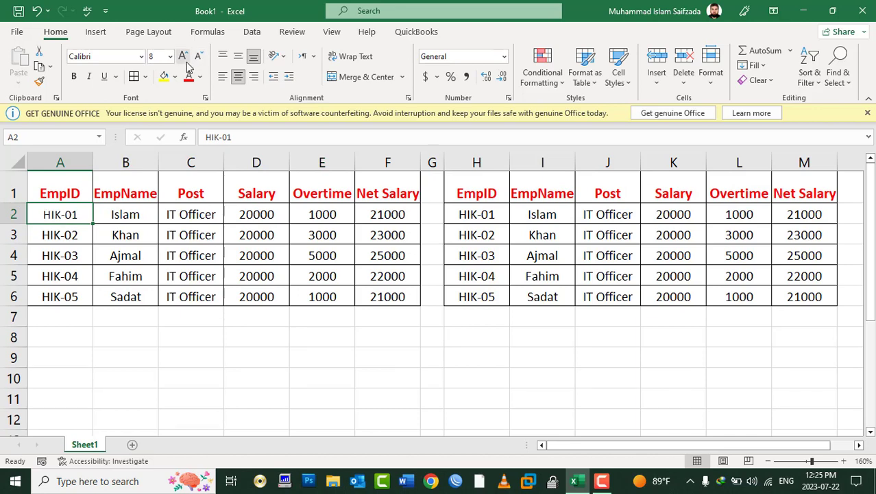
click(185, 62)
Step: Shrink the EmpID header to size 8 and rotate it to read upward
click(88, 177)
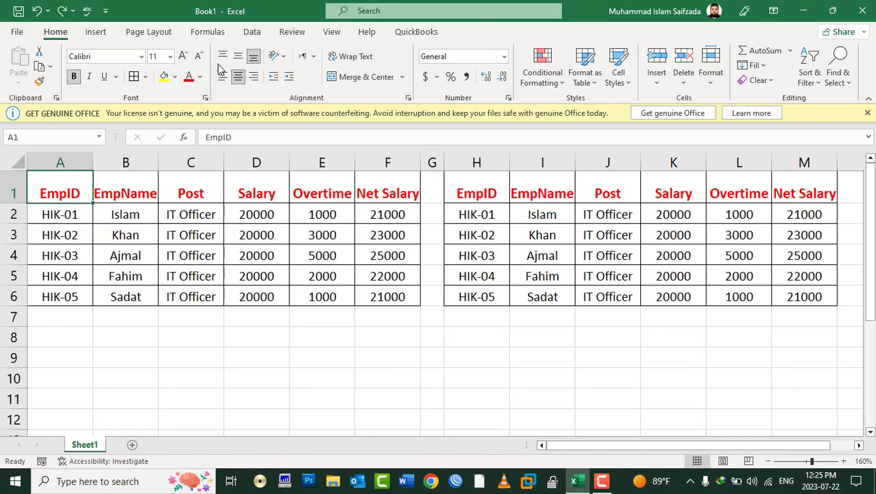
click(198, 57)
click(198, 57)
click(199, 57)
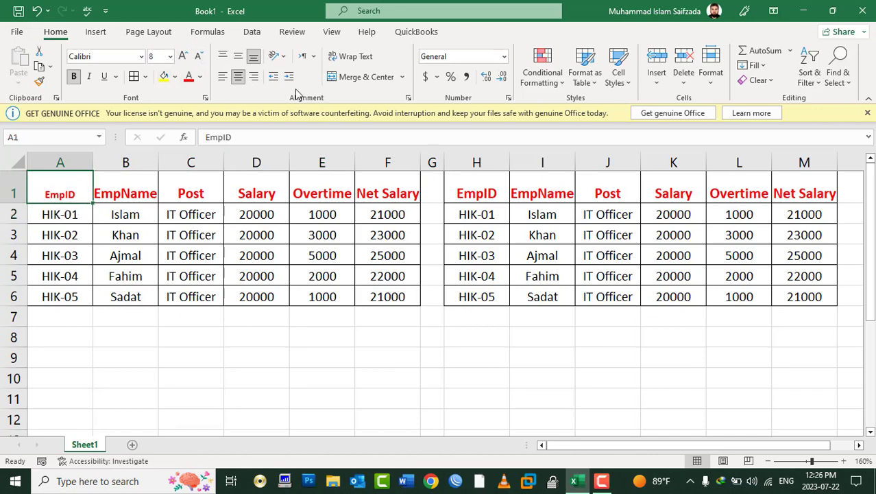
click(282, 57)
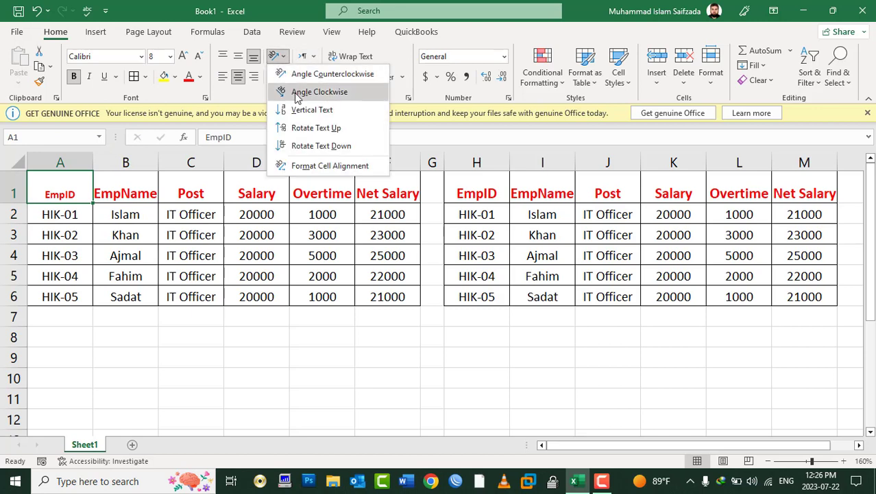
click(297, 128)
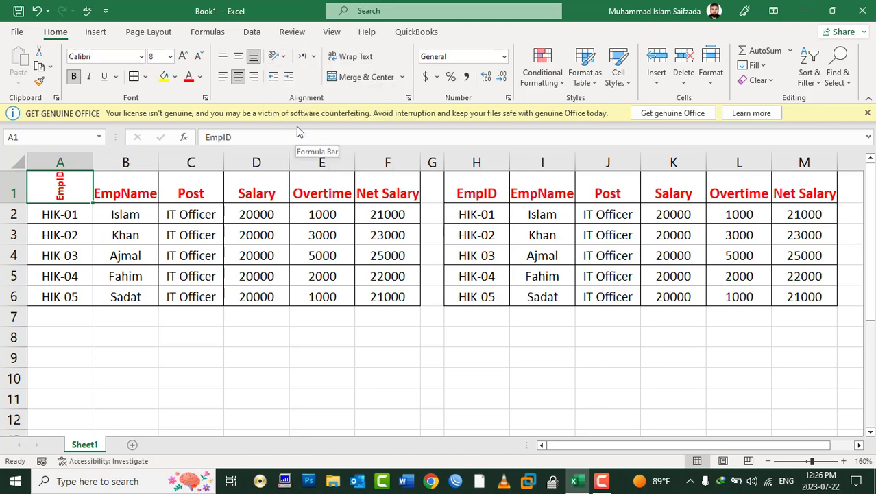
click(278, 56)
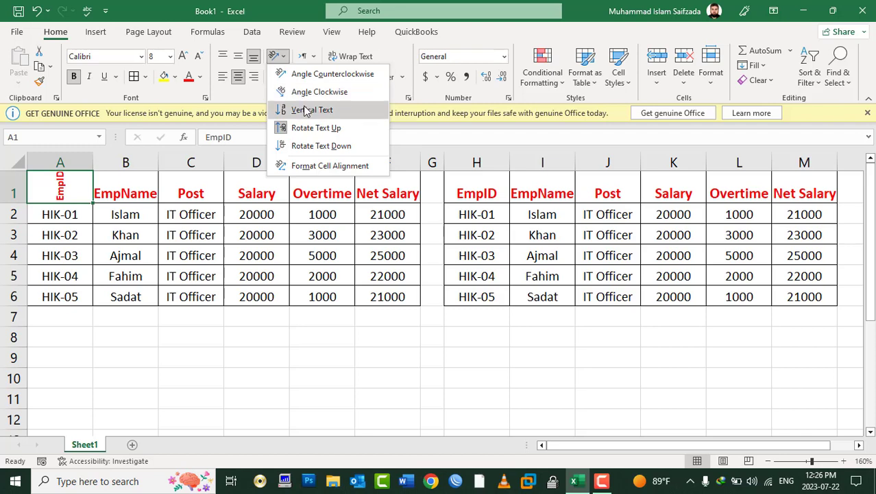
click(312, 74)
click(266, 370)
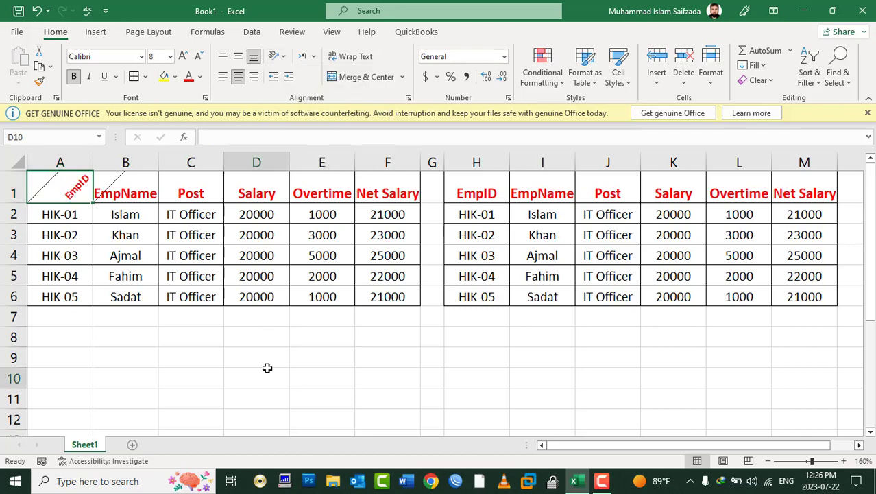
click(74, 183)
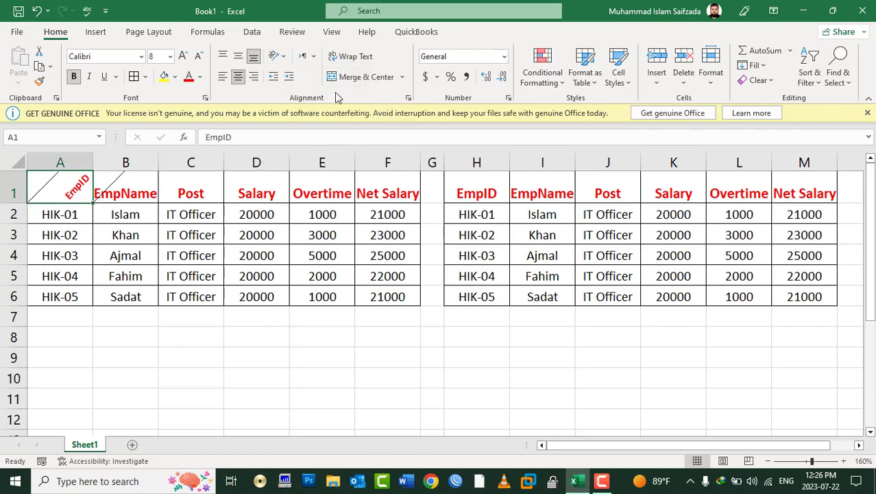
click(278, 56)
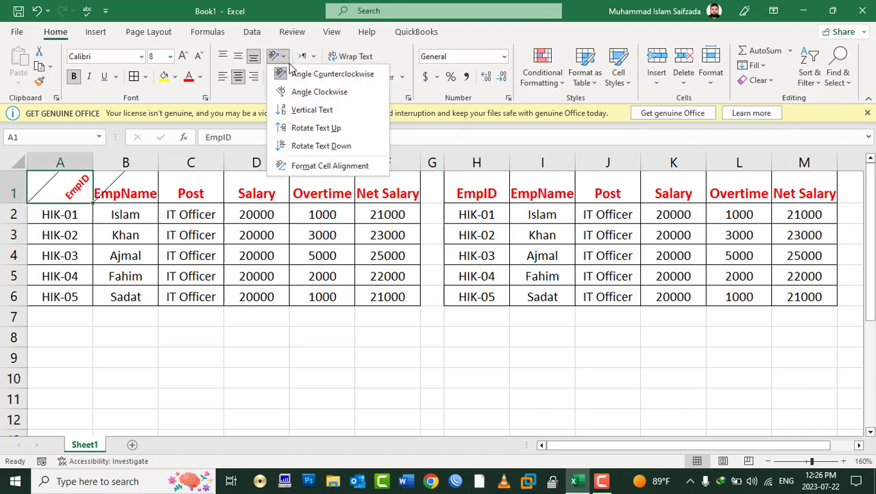
click(317, 127)
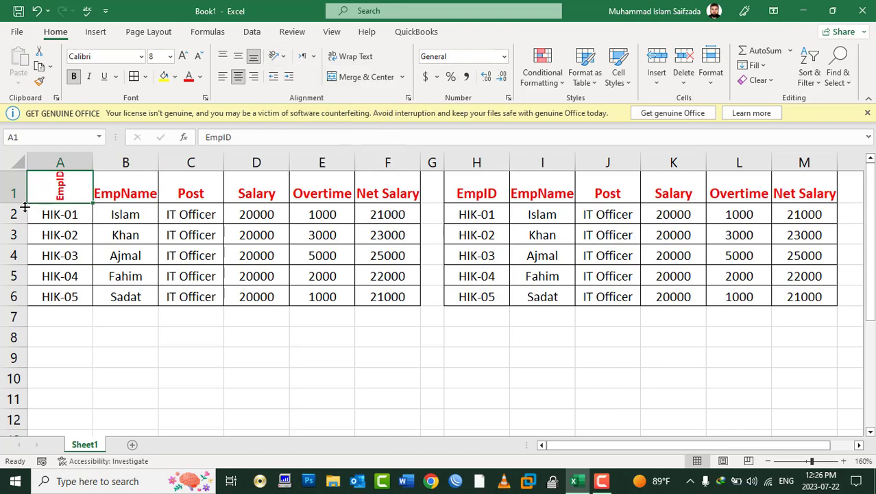
Step: Heighten row 1 further and middle-align the A1:F1 headers
drag(14, 203, 14, 212)
click(210, 371)
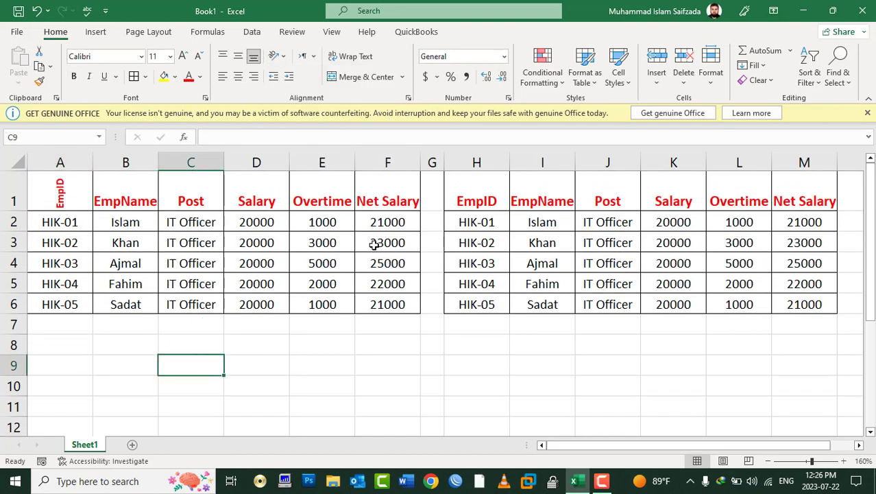
drag(363, 194, 39, 185)
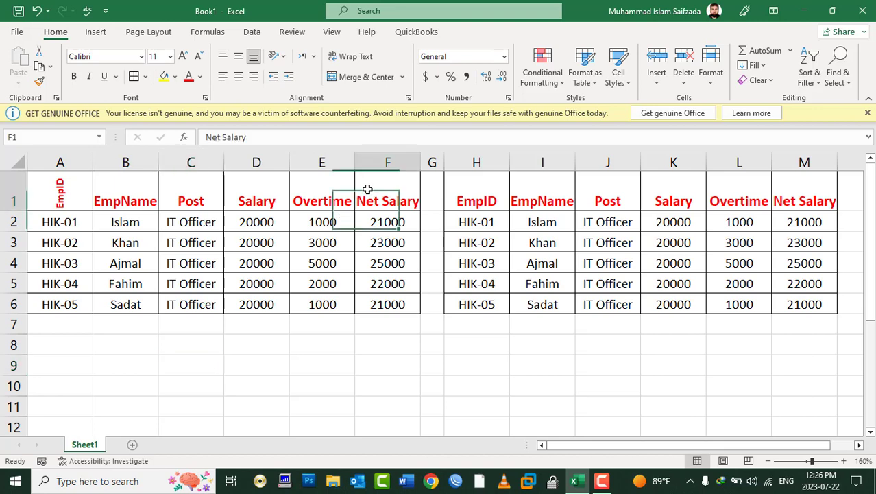
click(238, 56)
click(449, 323)
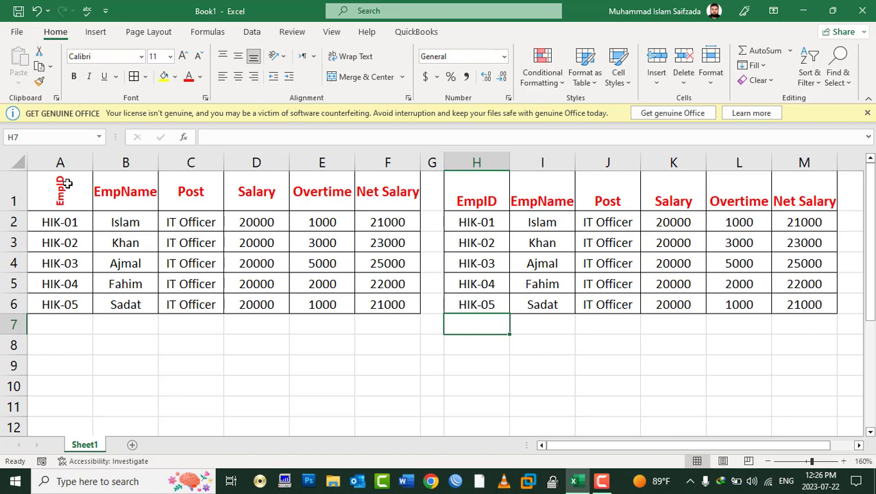
Step: Copy A1's rotated header format onto the EmpID header in H1 with Format Painter
click(504, 204)
click(83, 195)
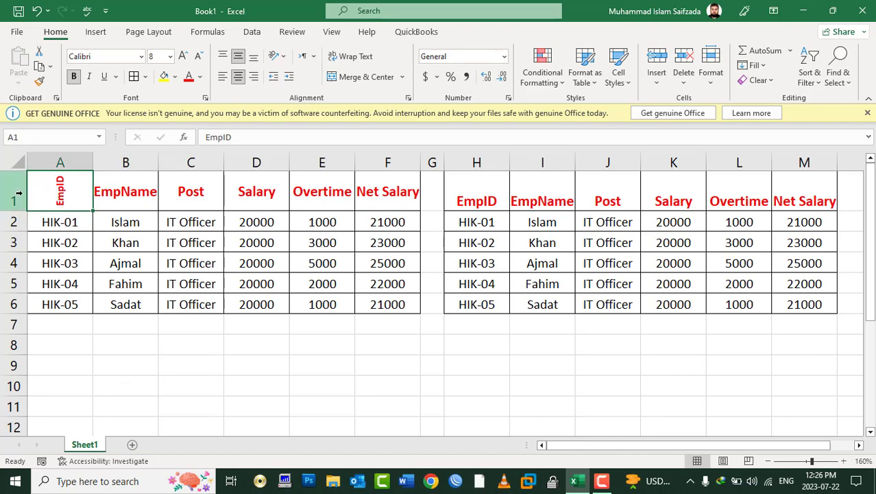
click(39, 81)
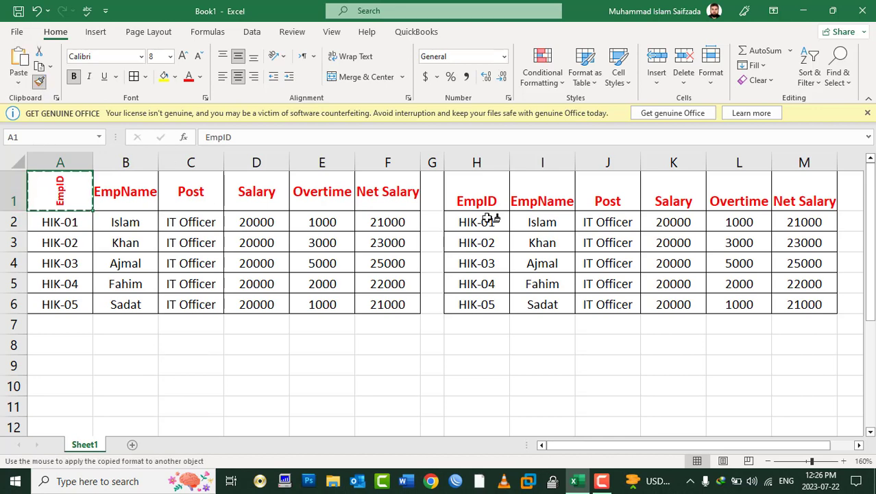
click(478, 186)
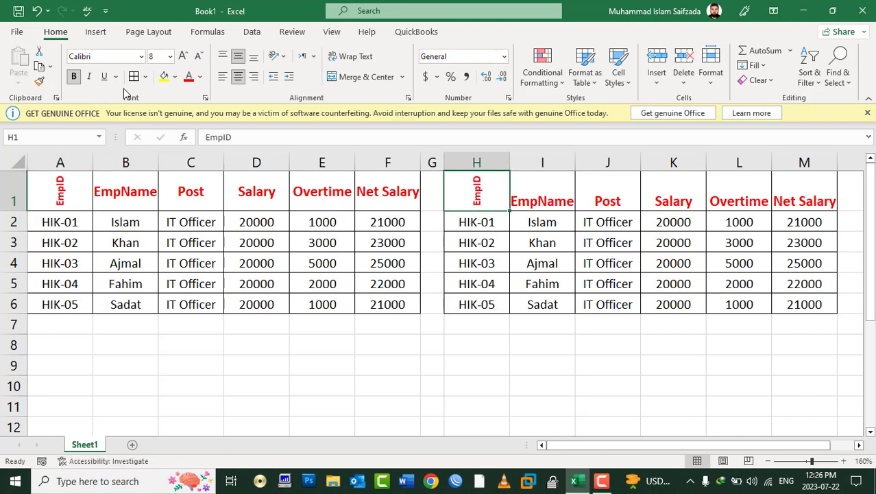
Step: Make headers I1:M1 horizontal again by painting Net Salary's F1 format over them
click(62, 188)
click(39, 81)
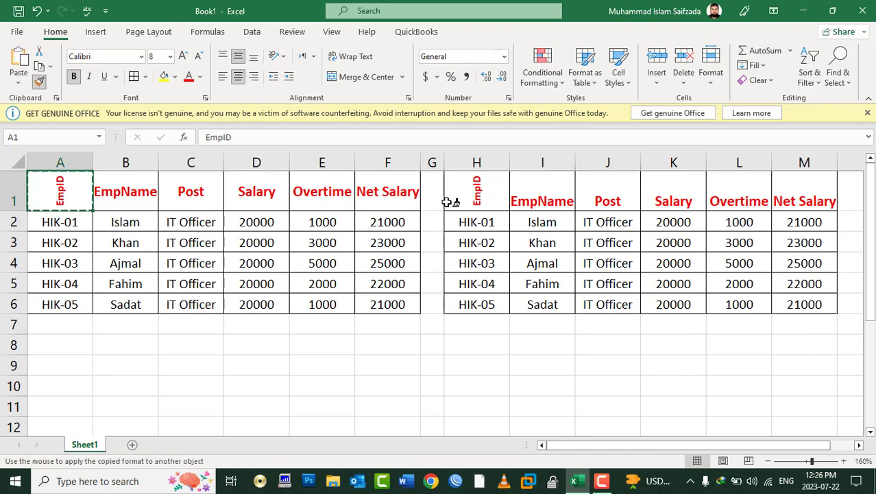
drag(549, 196, 803, 172)
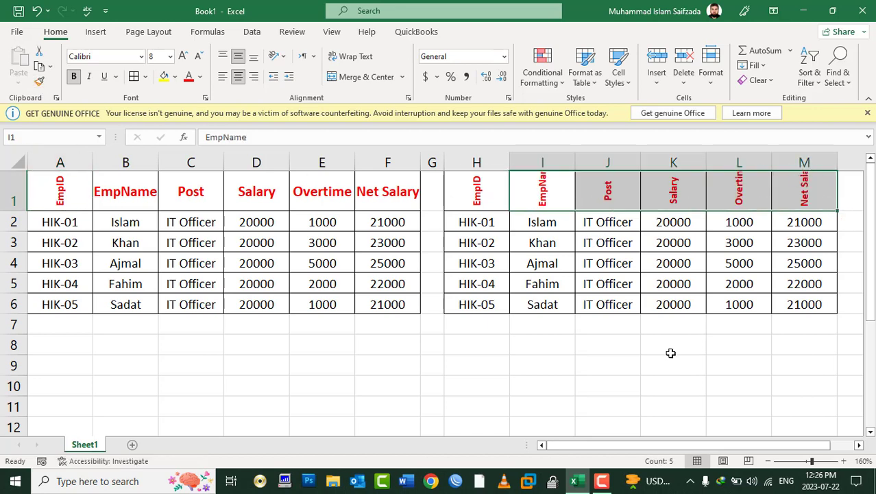
click(377, 193)
click(39, 81)
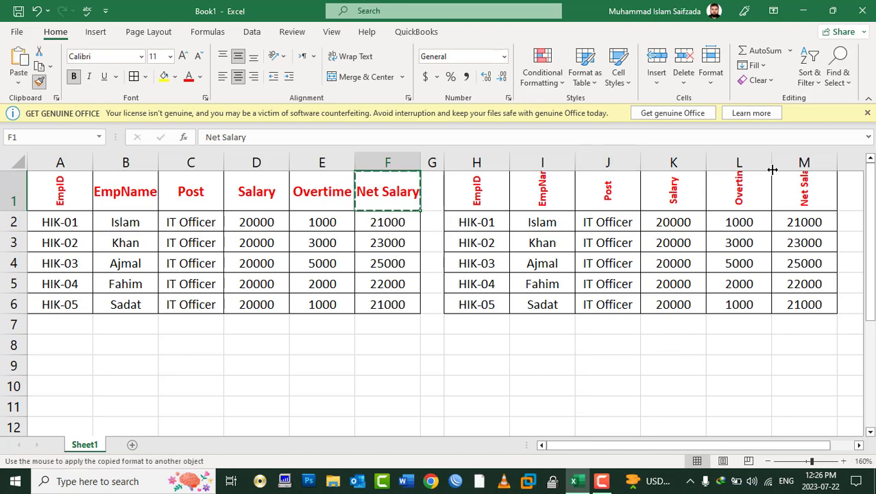
drag(778, 189, 525, 194)
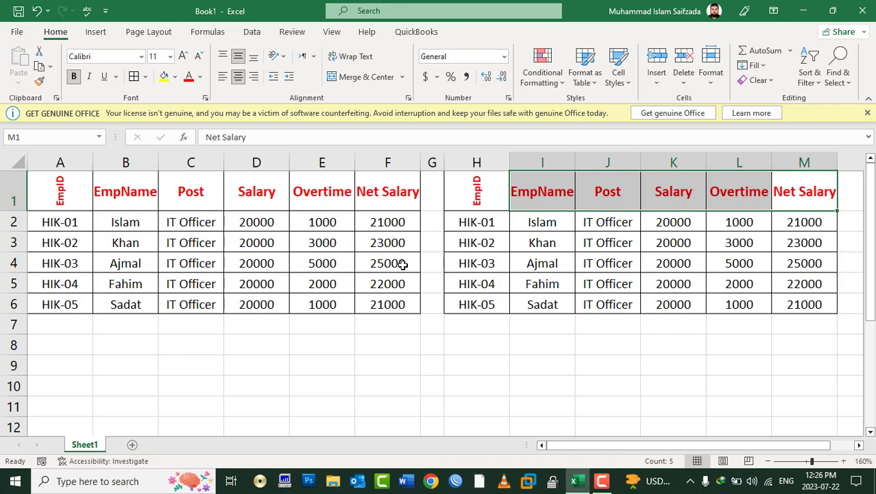
drag(399, 310, 31, 178)
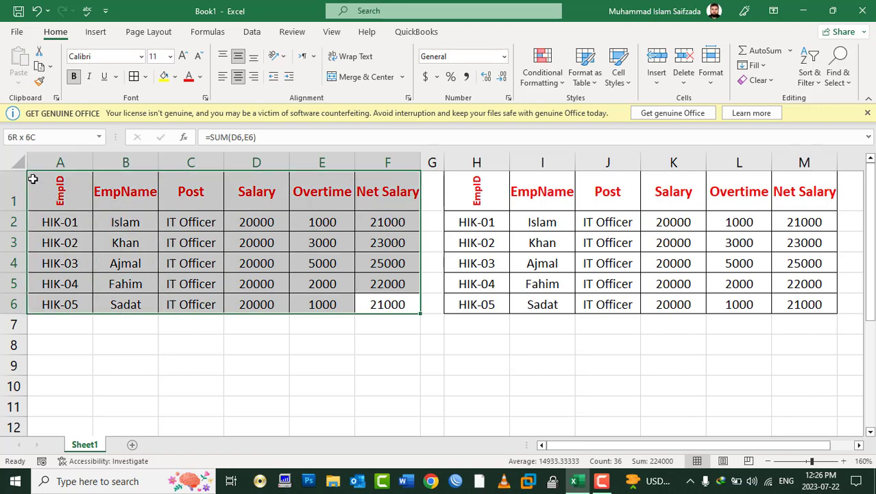
Step: Clear all formatting from table A1:F6, then bold the header row A1:F1
click(758, 80)
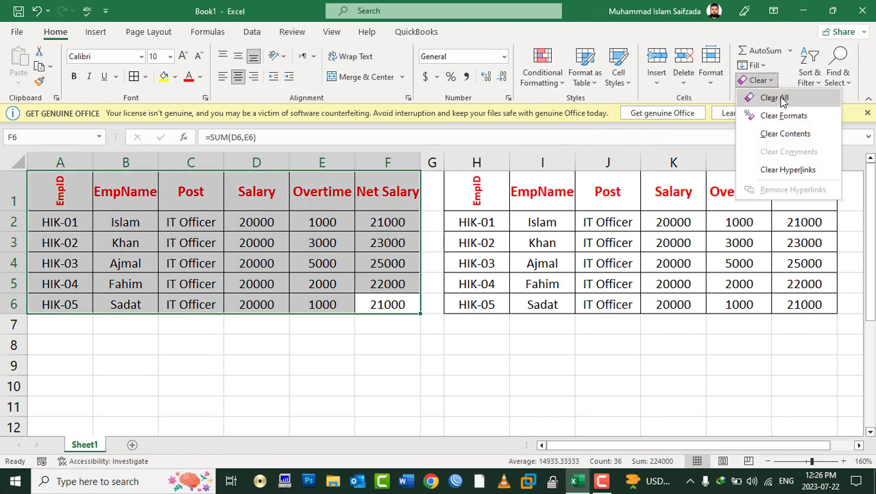
click(783, 115)
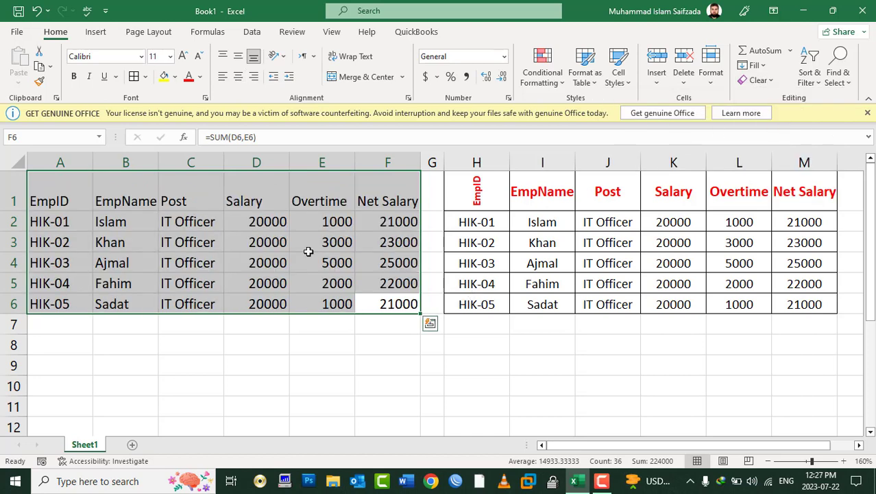
mouse_move(64, 197)
mouse_down()
mouse_move(389, 207)
mouse_move(400, 187)
mouse_up()
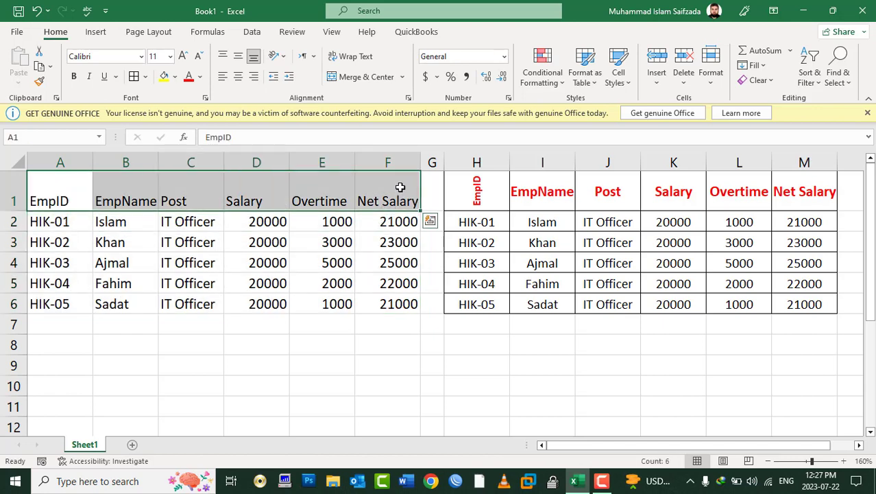
click(74, 77)
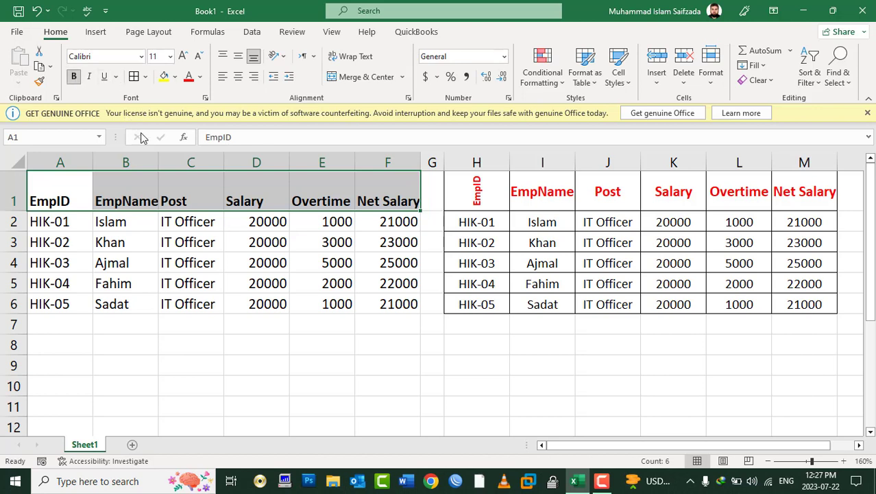
Step: Autofit column B to the EmpName header and shrink row 1 to fit its text
double_click(158, 162)
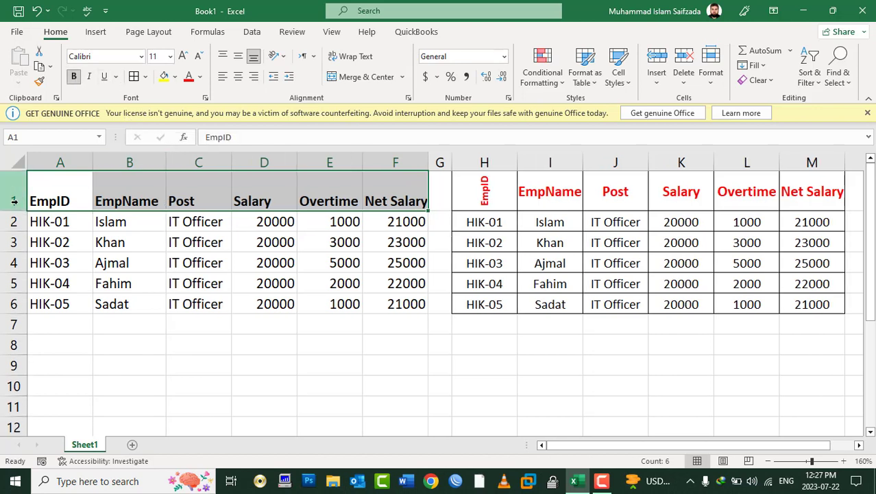
mouse_move(15, 222)
mouse_down()
mouse_move(14, 195)
mouse_move(390, 290)
mouse_up()
click(43, 206)
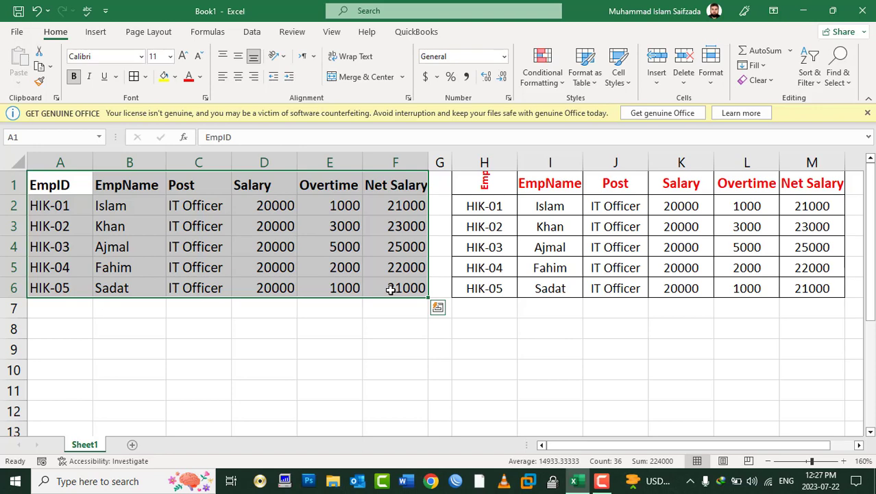
Step: Italicize and underline the header labels in A1:F1
drag(376, 190, 50, 177)
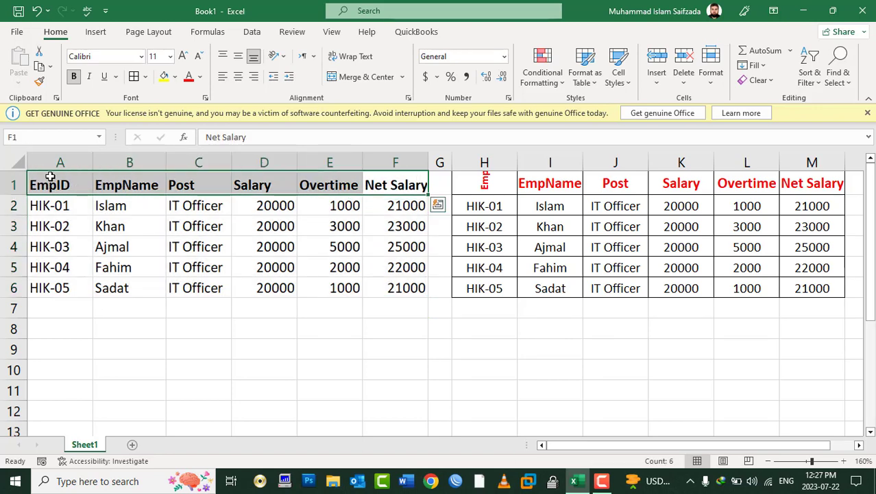
click(87, 76)
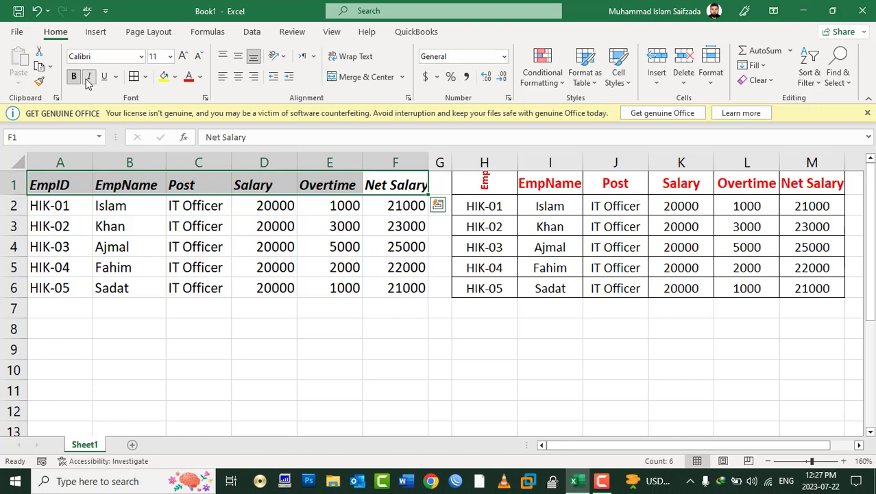
click(106, 77)
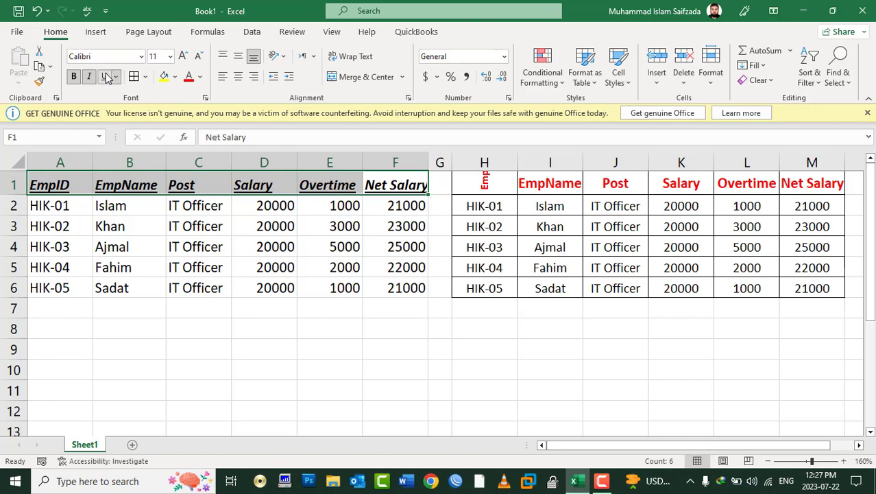
click(241, 331)
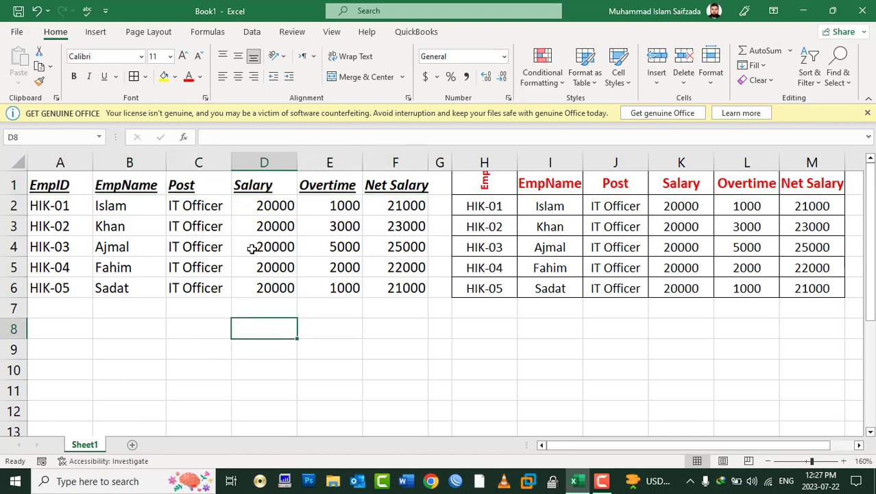
Step: Try a double underline, then leave the headers with only a single underline, no bold or italic
drag(30, 184, 392, 176)
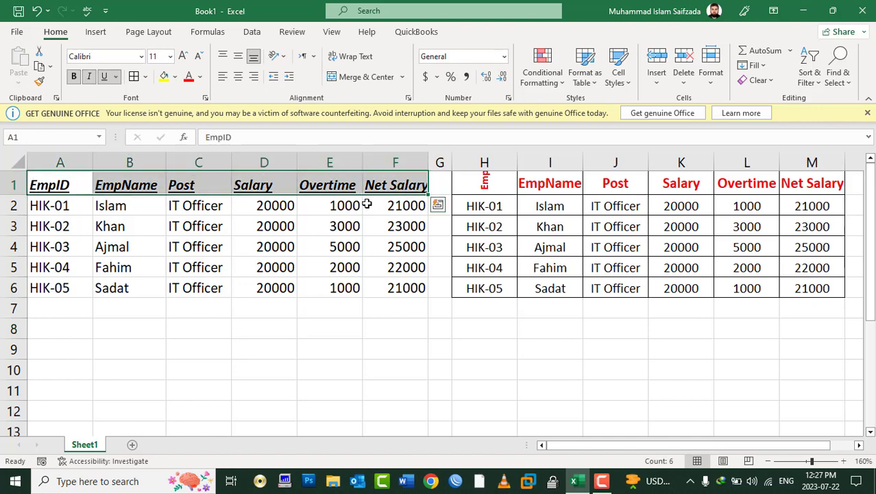
click(118, 82)
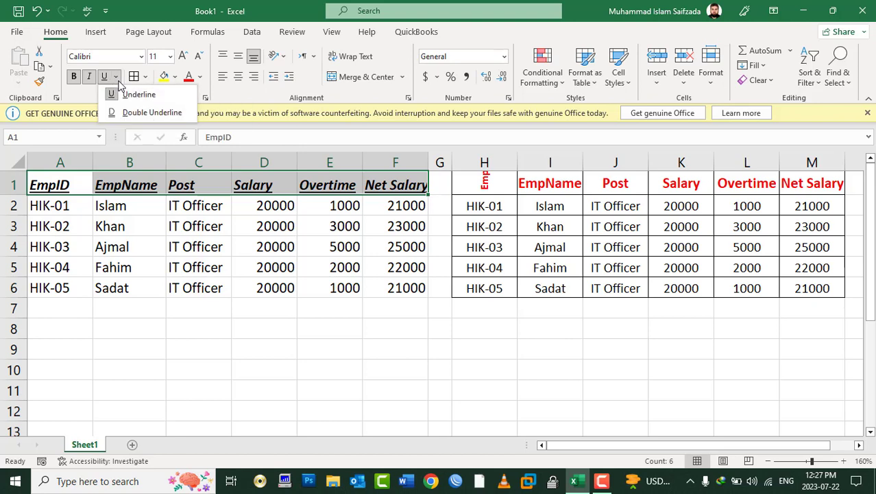
click(138, 113)
click(116, 76)
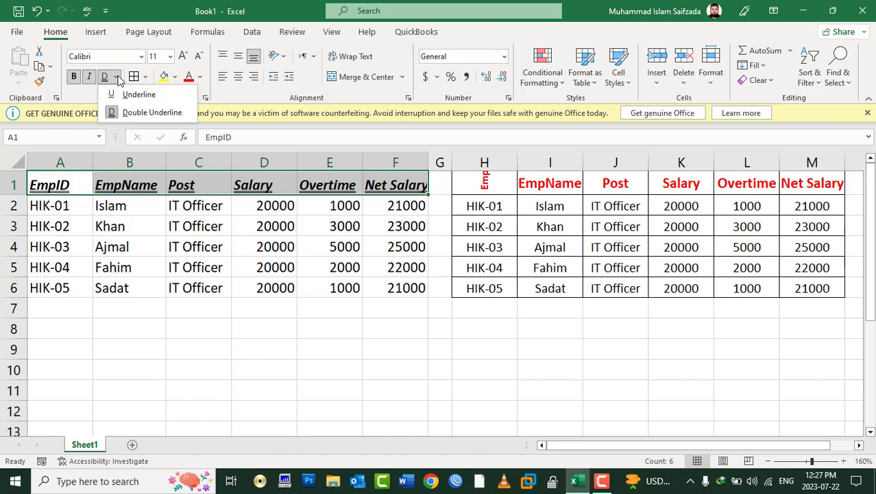
click(132, 91)
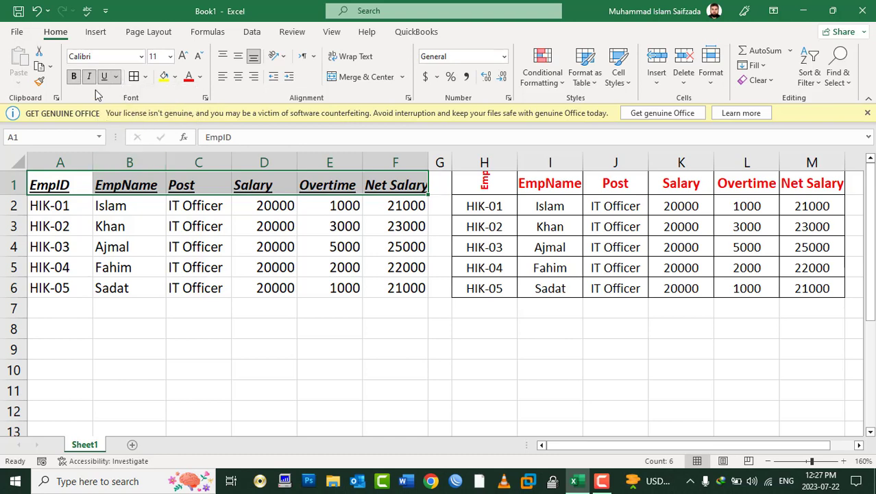
click(105, 76)
click(89, 76)
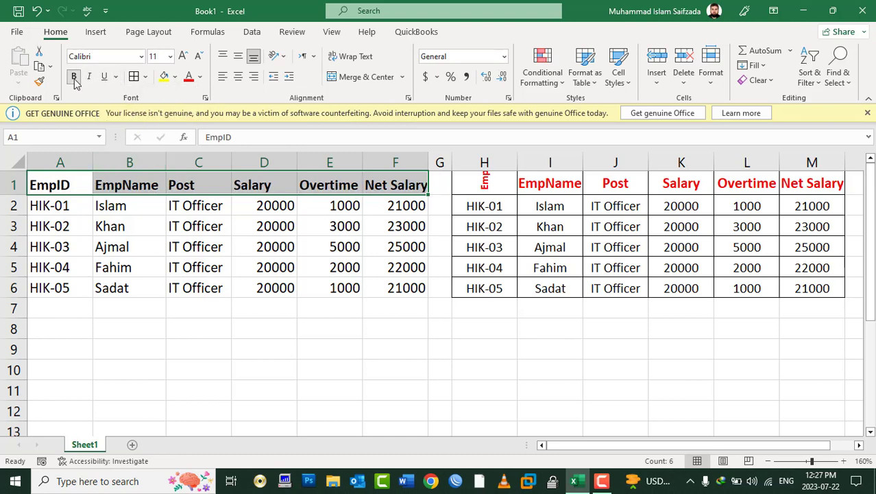
click(74, 76)
click(104, 76)
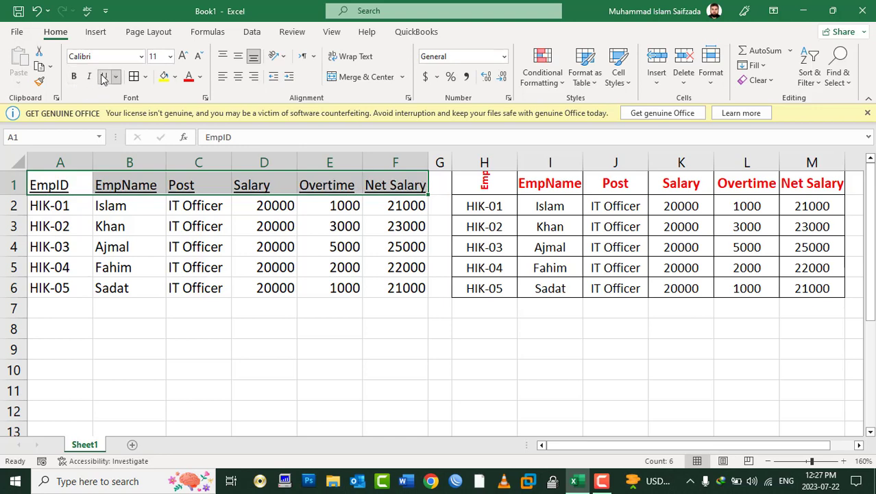
click(319, 349)
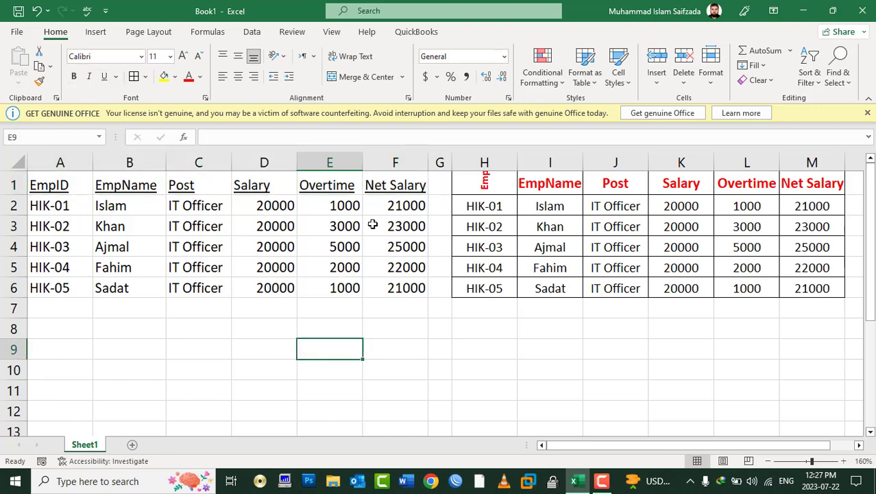
drag(391, 187, 50, 299)
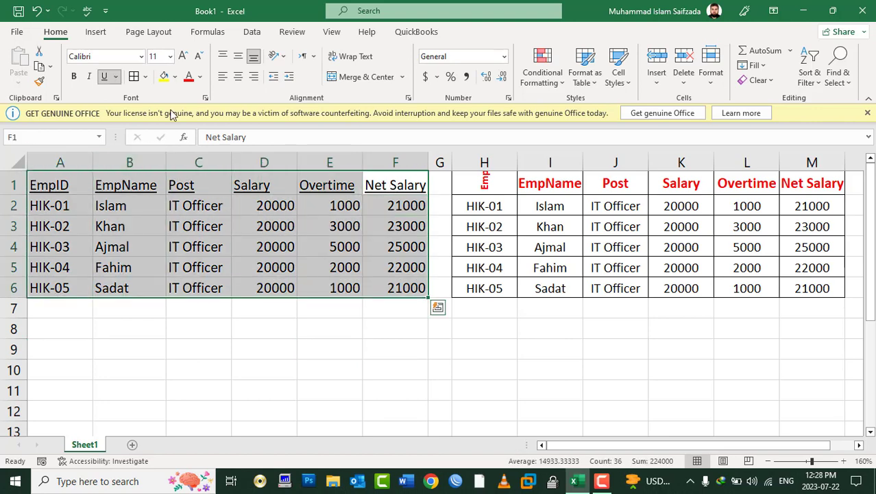
Step: Add a top border to the selected table and check it in print preview
click(146, 77)
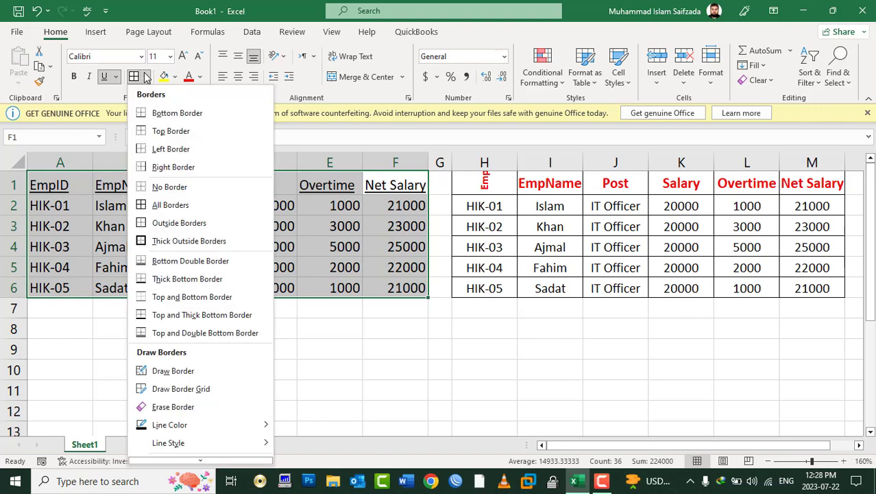
click(171, 130)
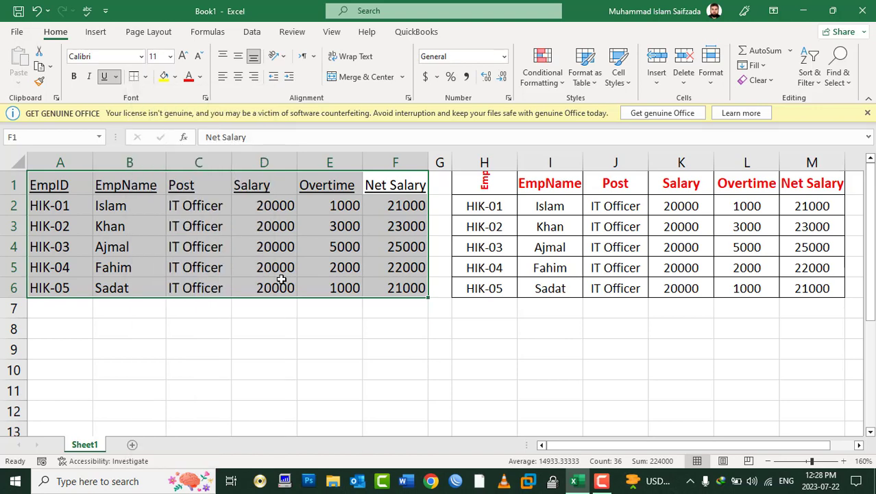
click(286, 267)
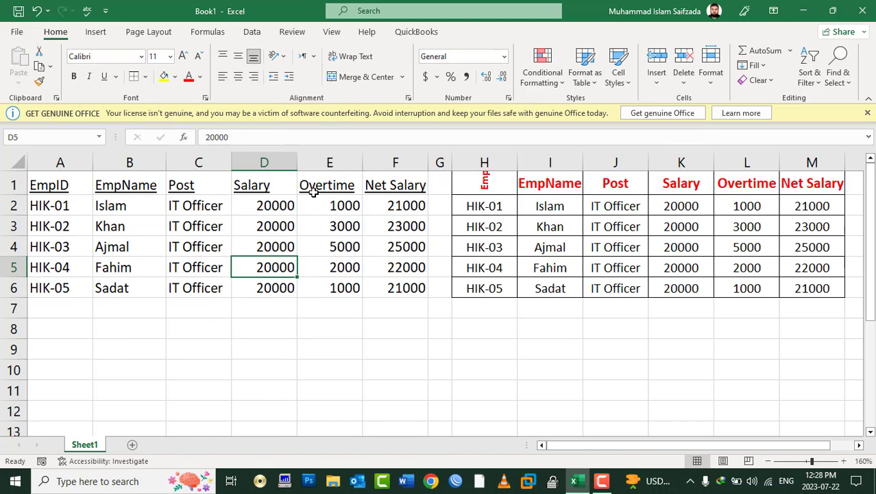
key(ctrl+p)
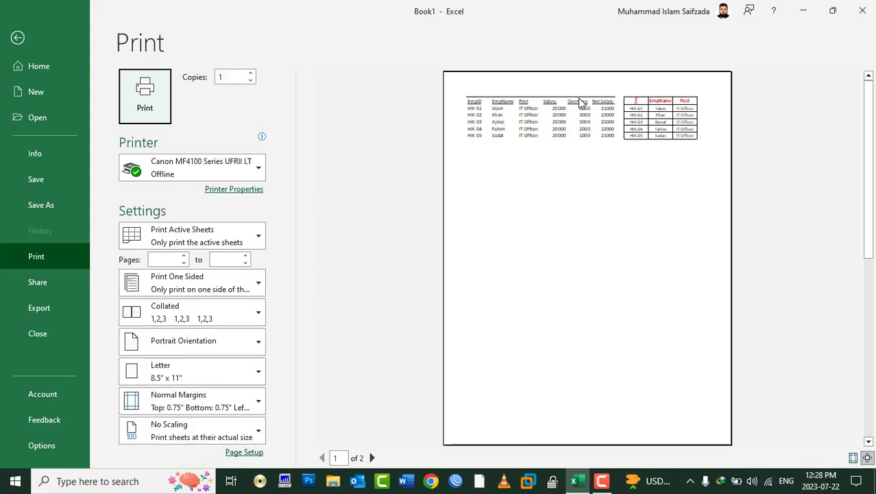
key(Escape)
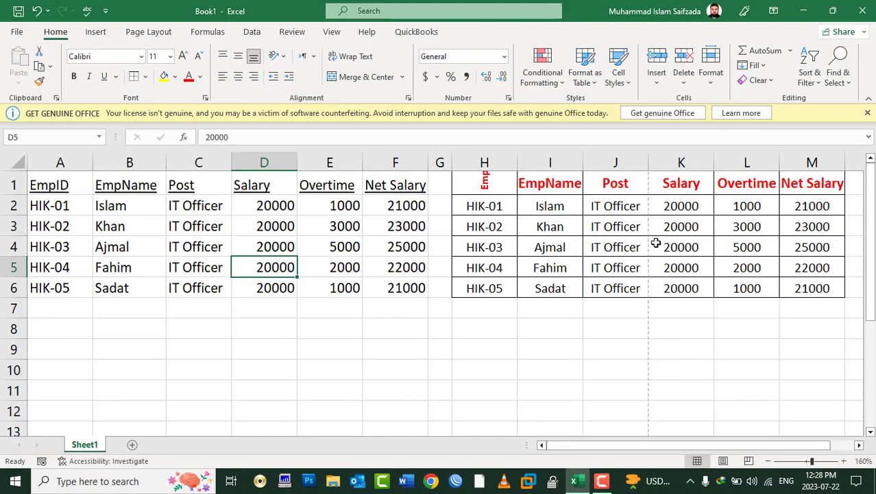
Step: Clear All on the duplicate table in H1:M7 and confirm in File print preview
mouse_move(484, 182)
mouse_down()
mouse_move(725, 243)
mouse_move(842, 308)
mouse_up()
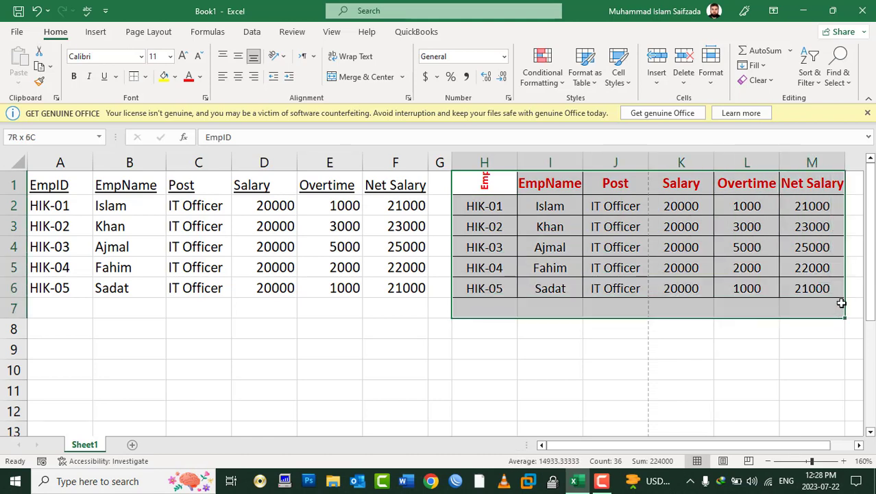
click(758, 81)
click(774, 97)
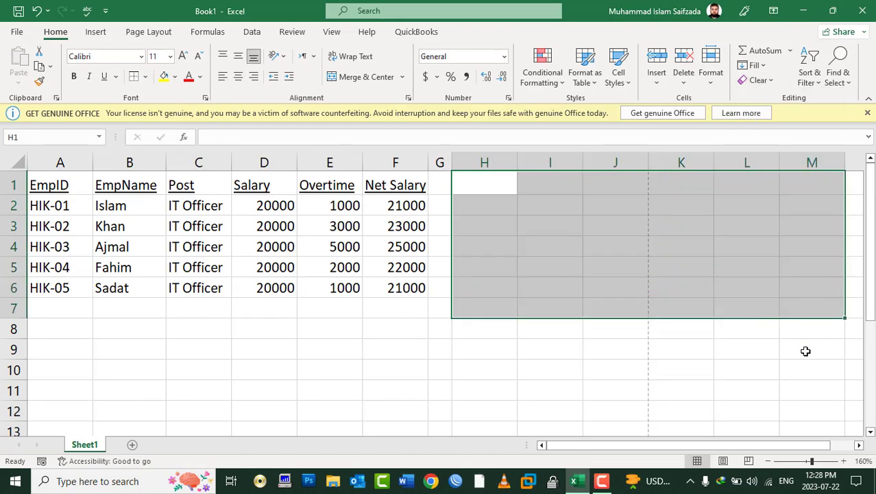
click(799, 386)
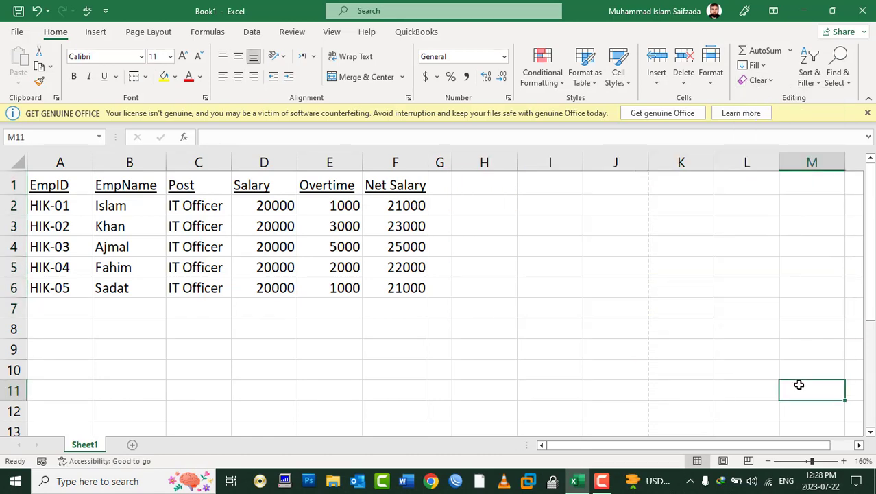
click(17, 31)
click(55, 256)
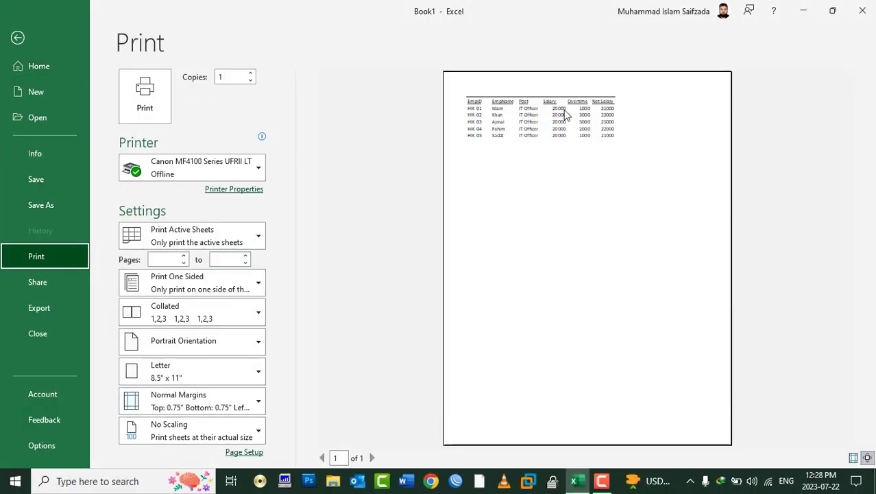
key(Escape)
drag(57, 188, 416, 282)
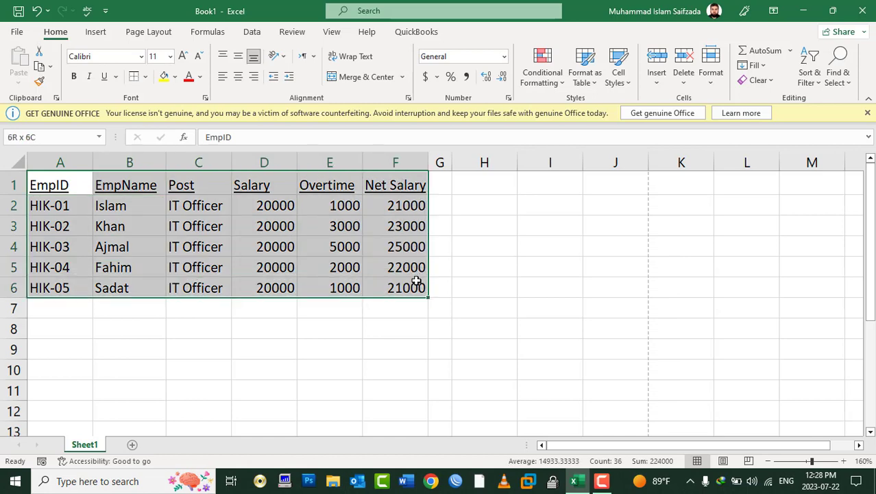
Step: Put All Borders on every cell of table A1:F6
click(146, 77)
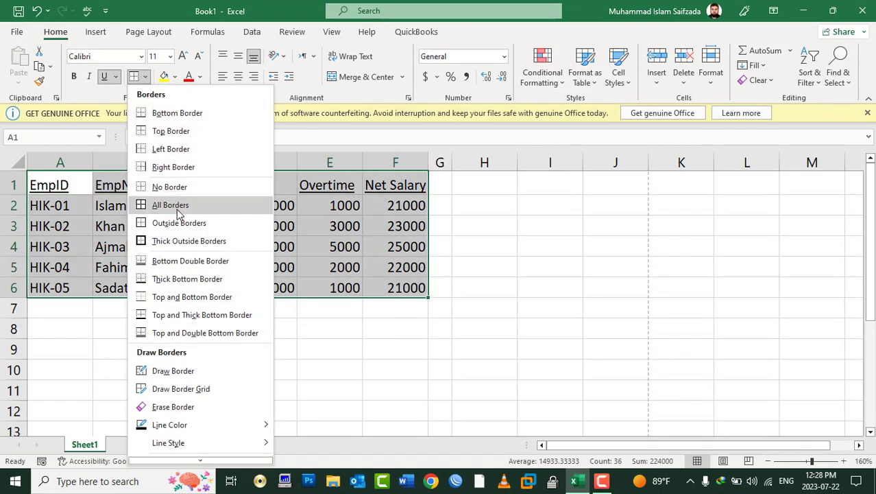
click(177, 207)
click(464, 204)
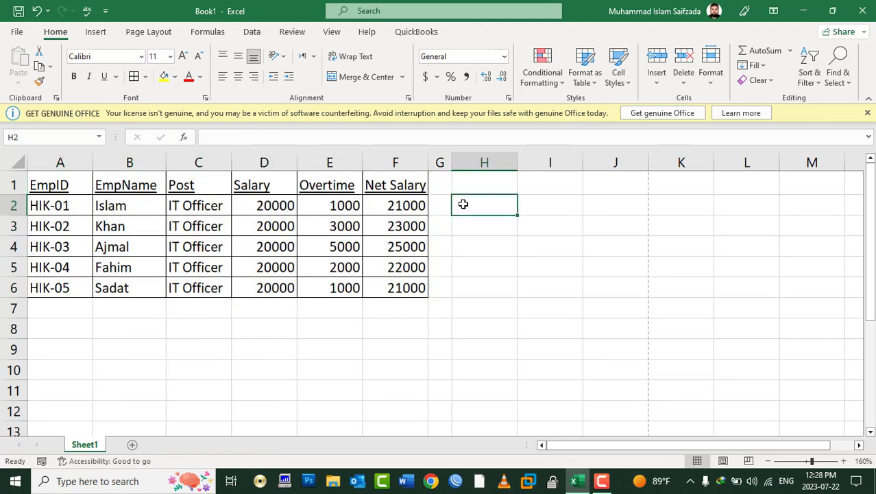
drag(393, 288, 67, 177)
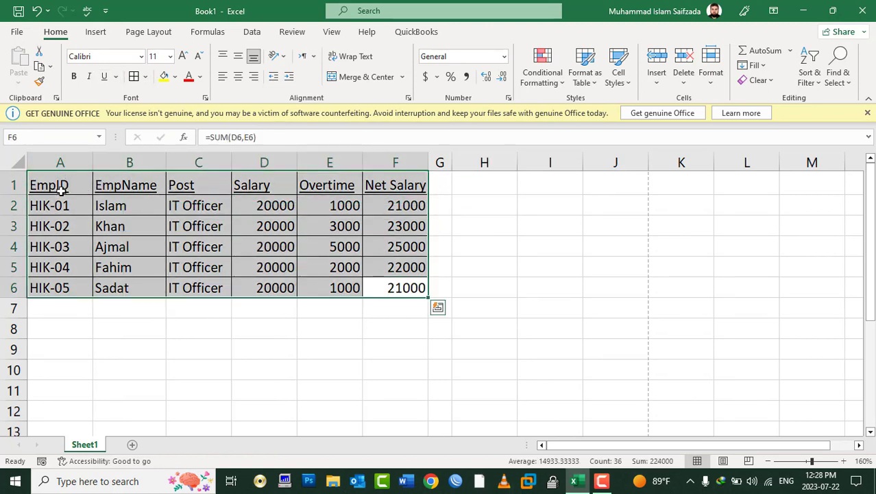
Step: Turn the header row A1:F1 text red
drag(43, 180, 395, 189)
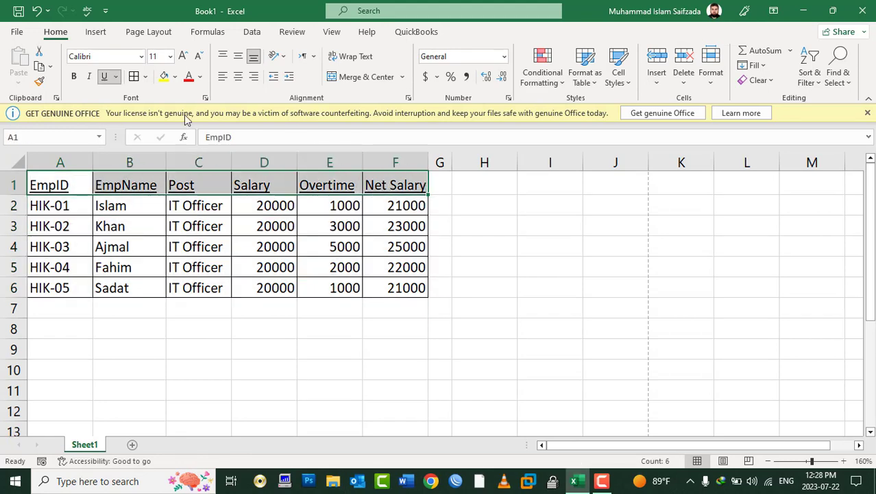
click(146, 76)
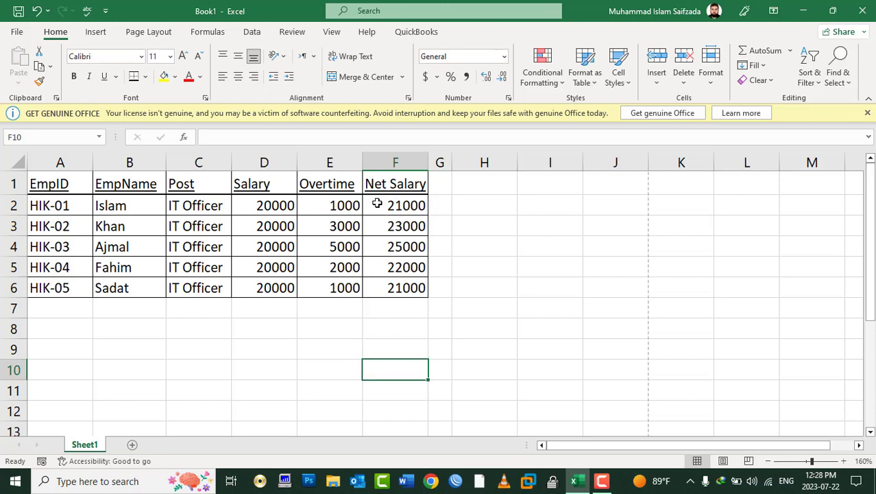
mouse_move(388, 184)
mouse_down()
mouse_move(98, 179)
mouse_move(67, 172)
mouse_move(67, 160)
mouse_up()
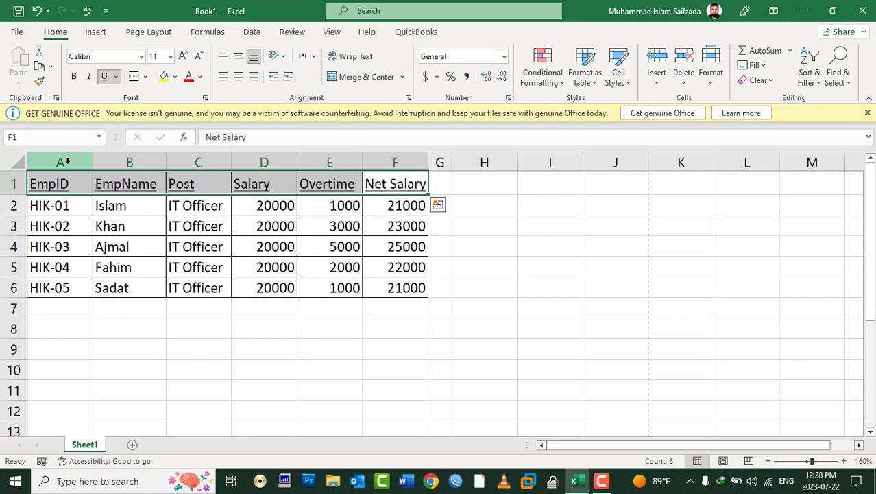
click(189, 77)
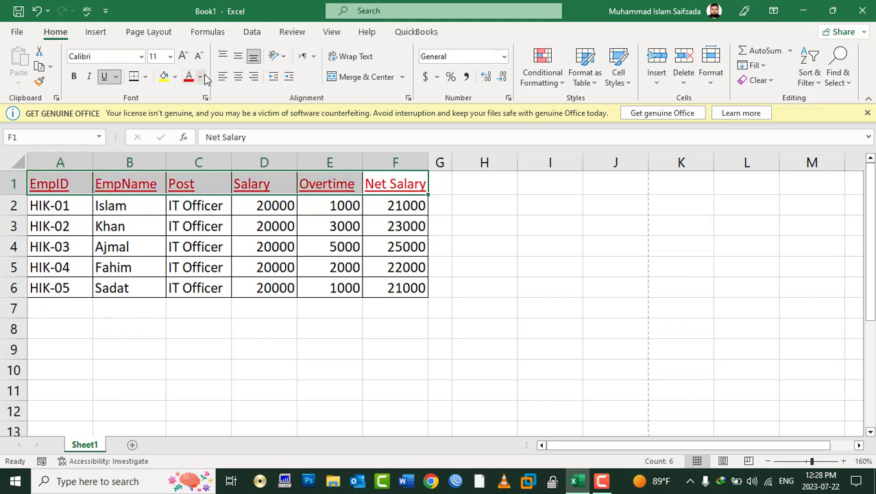
Step: Make the A1:F1 headers bold dark blue on a light blue-grey fill
click(201, 77)
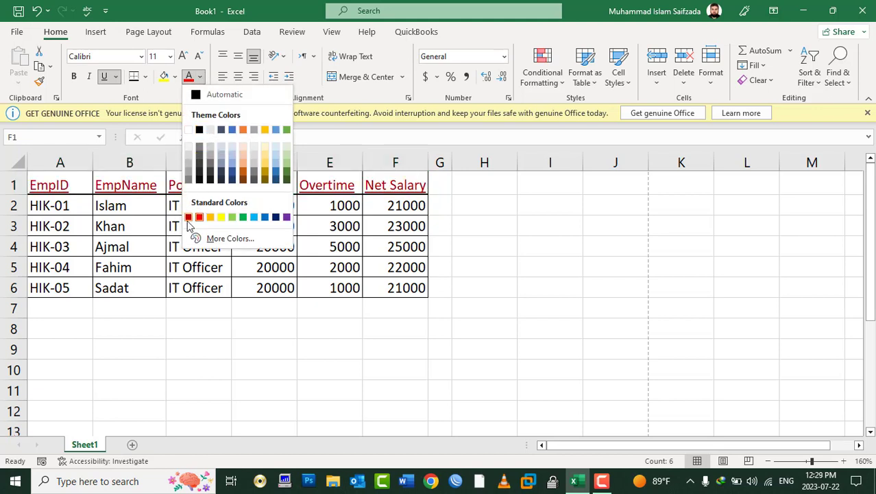
click(276, 218)
click(73, 77)
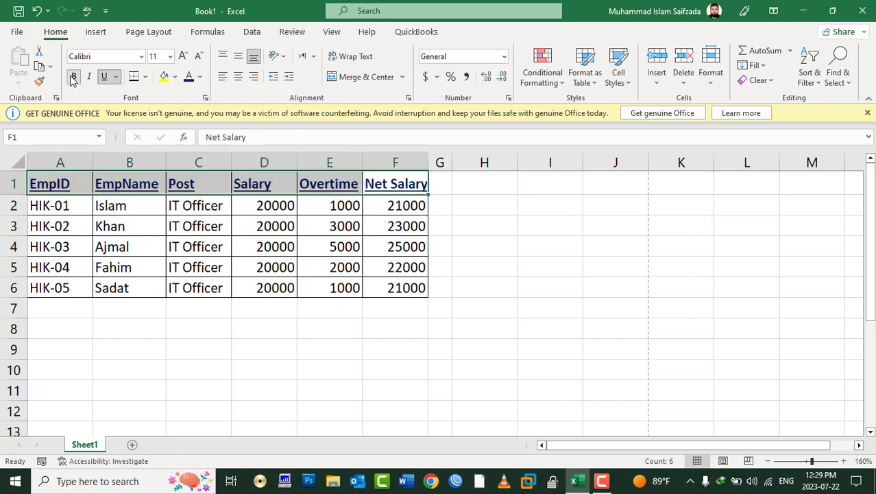
click(175, 77)
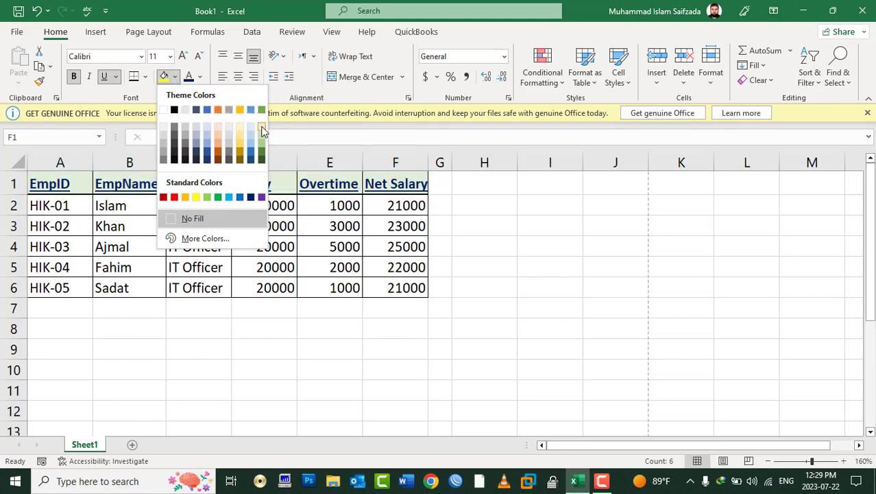
click(196, 127)
click(501, 276)
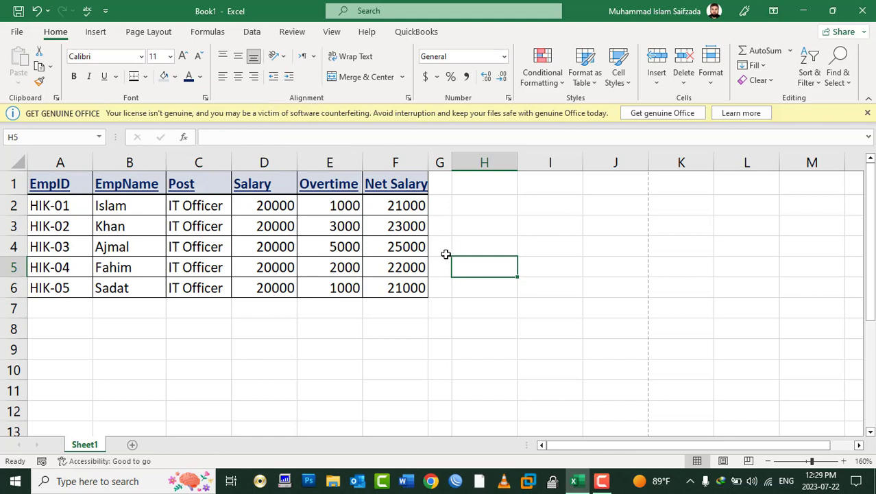
Step: Remove all borders from table A1:F6 with No Border
drag(423, 293, 41, 176)
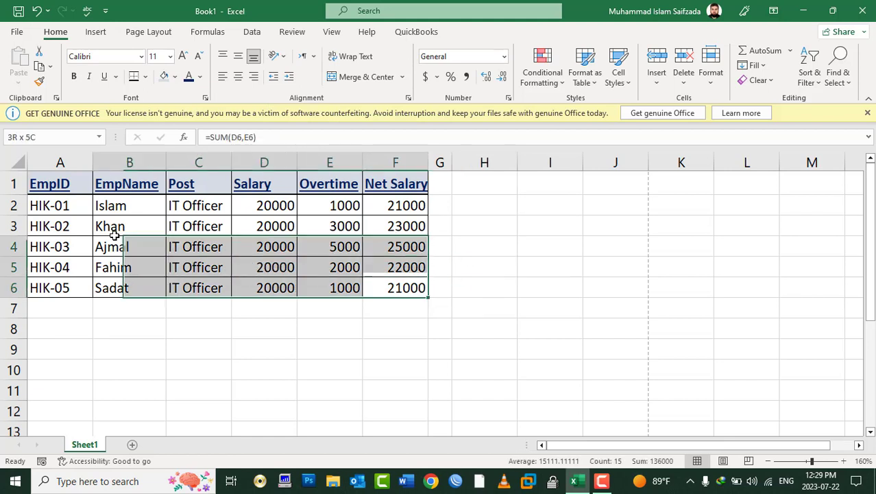
click(147, 78)
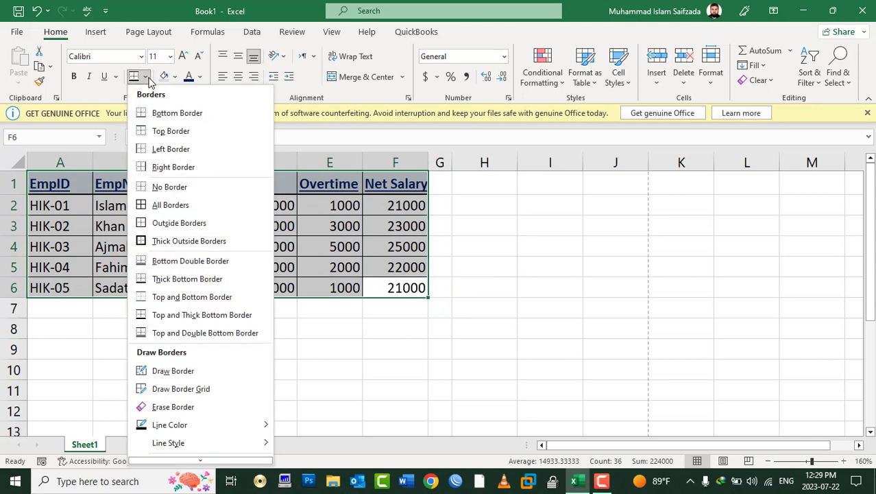
click(166, 187)
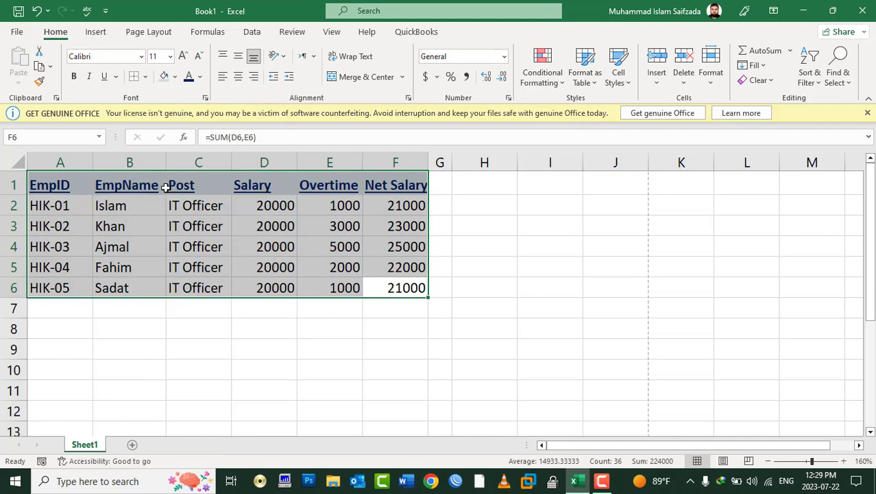
Step: Draw Border: dividers before columns D and F, bottom and right edges, then open File
click(146, 76)
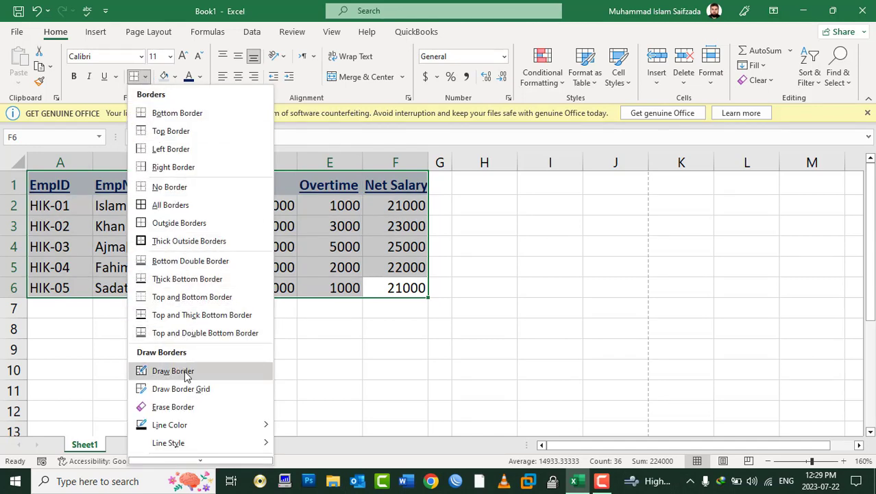
click(173, 371)
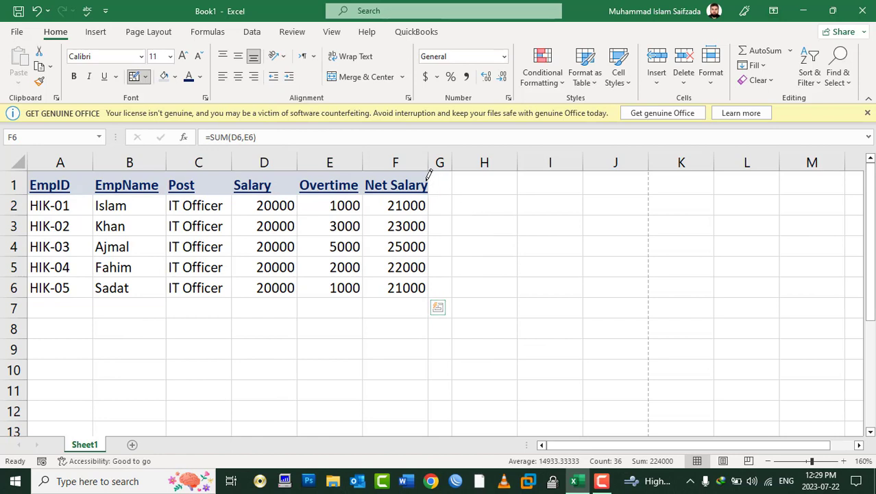
drag(363, 196, 364, 297)
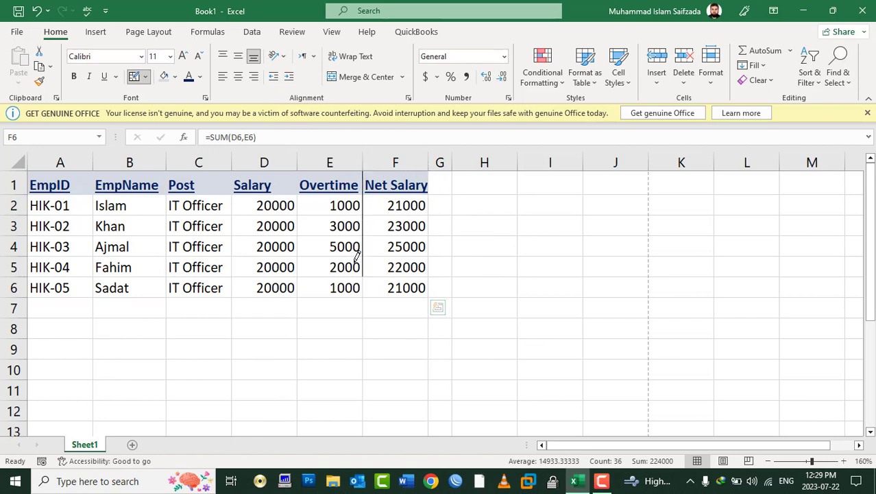
drag(232, 196, 233, 296)
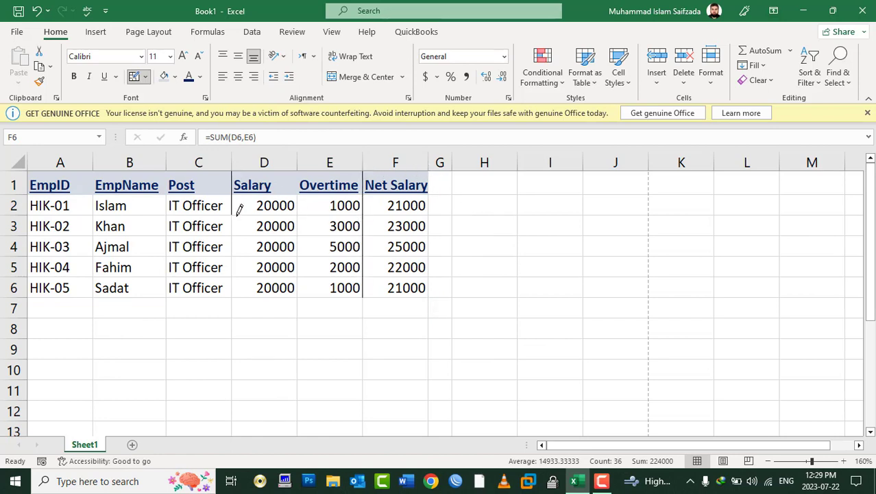
drag(431, 294, 48, 295)
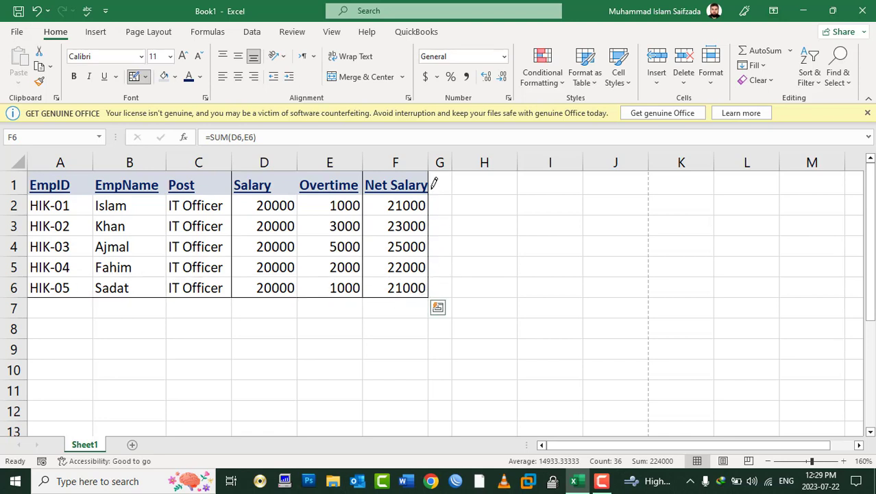
drag(433, 291, 428, 173)
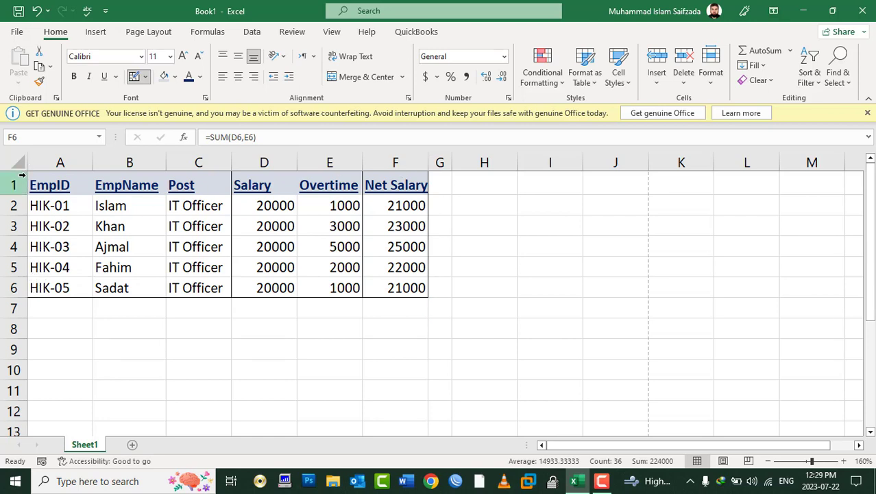
drag(39, 176, 423, 284)
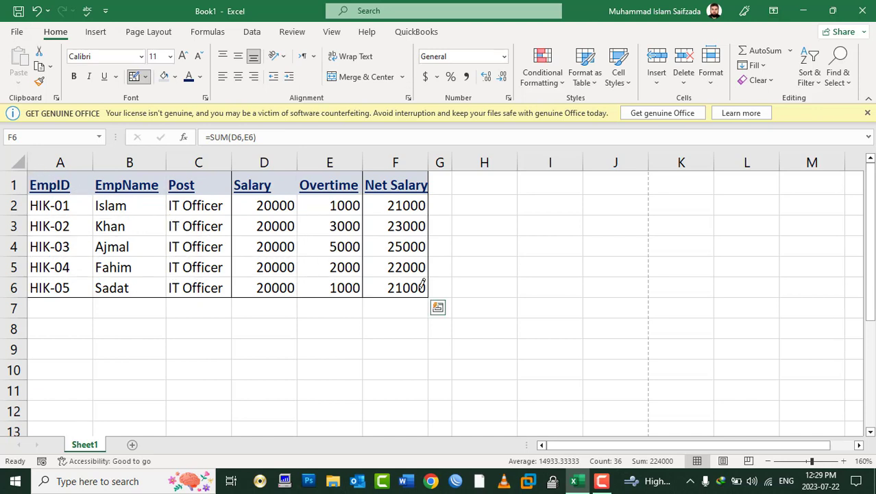
click(17, 32)
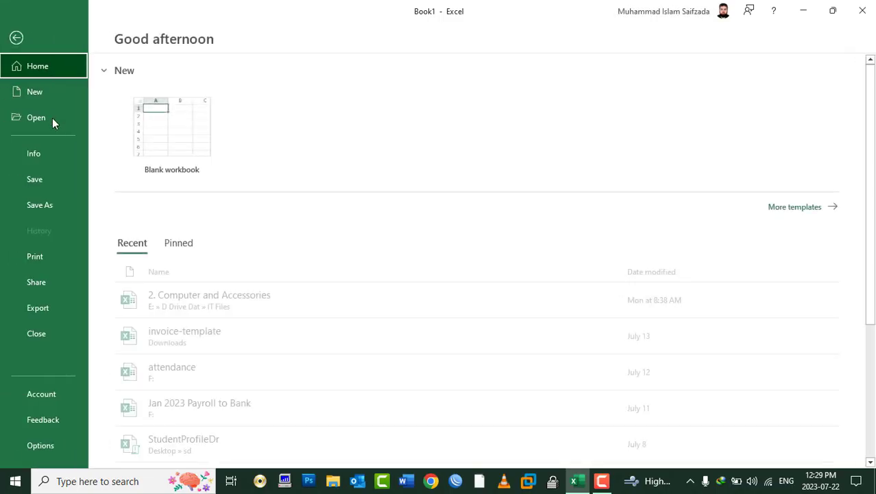
Step: Check the print preview, then draw extra border lines below row 2 and around A4:B4
click(62, 256)
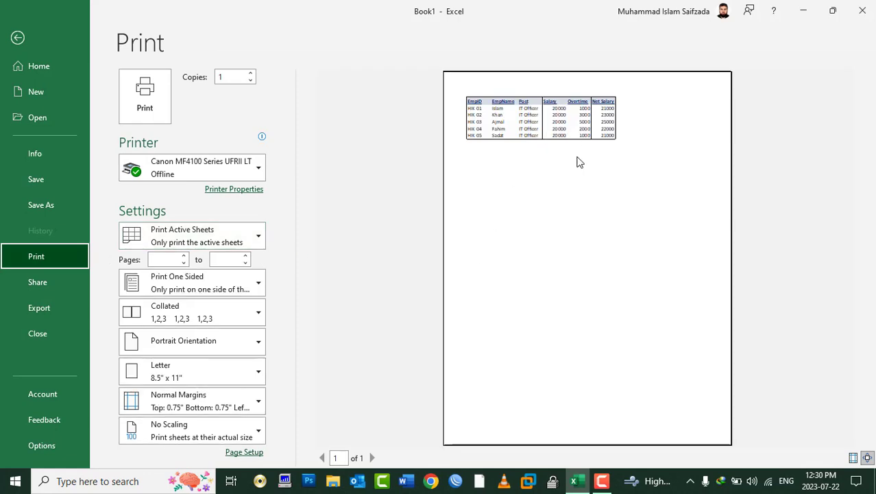
key(Escape)
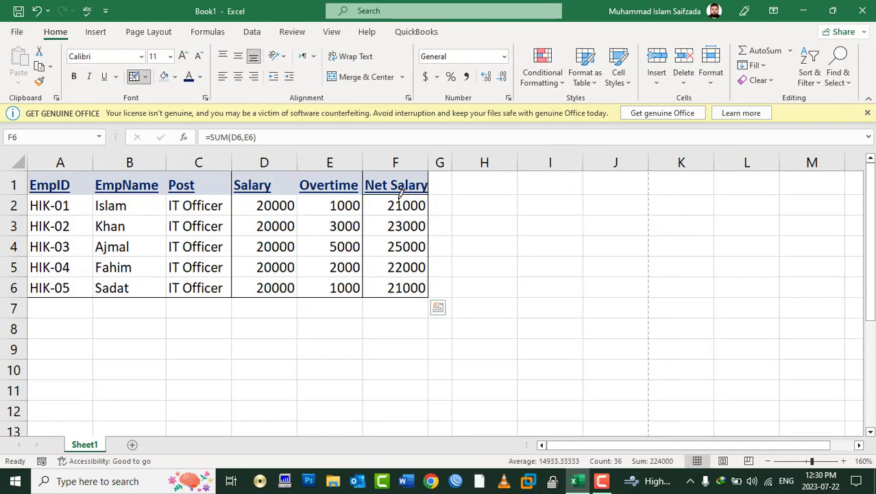
mouse_move(401, 194)
mouse_down()
mouse_move(72, 185)
mouse_move(40, 167)
mouse_move(54, 189)
mouse_up()
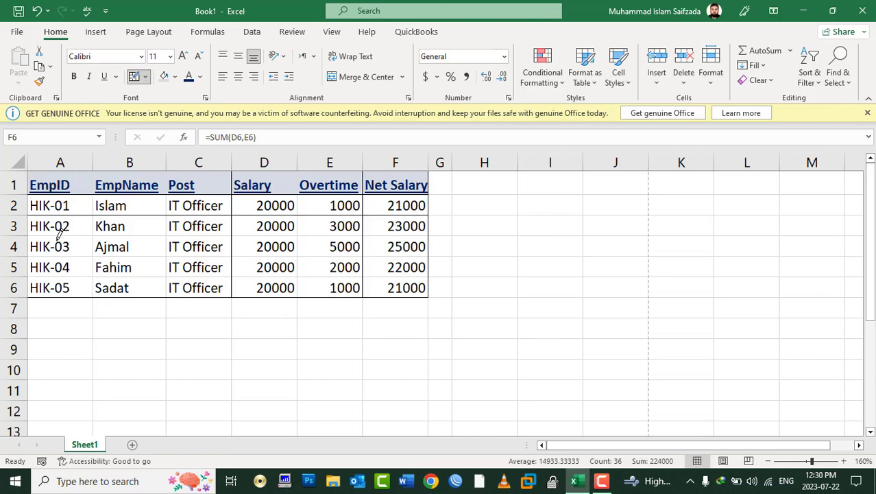
mouse_move(60, 234)
mouse_down()
mouse_move(412, 243)
mouse_move(39, 252)
mouse_up()
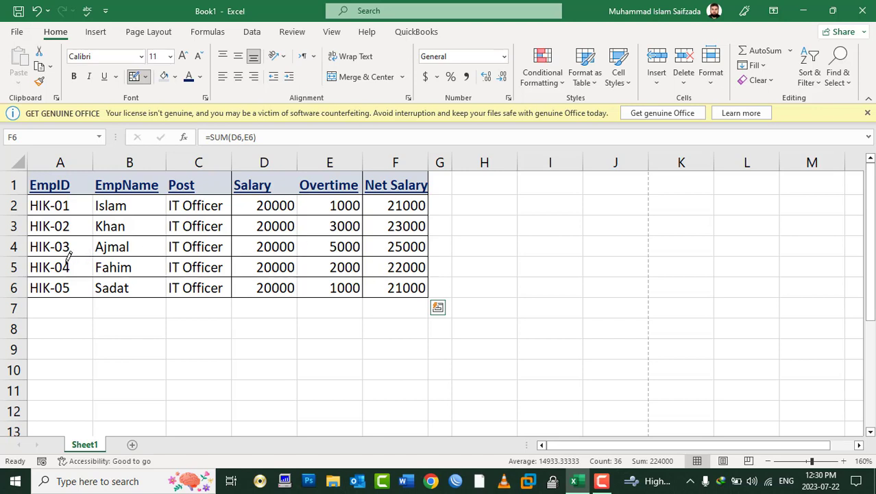
Step: Stop drawing borders and label cell A7 'Total'
click(135, 76)
key(ctrl+a)
click(63, 305)
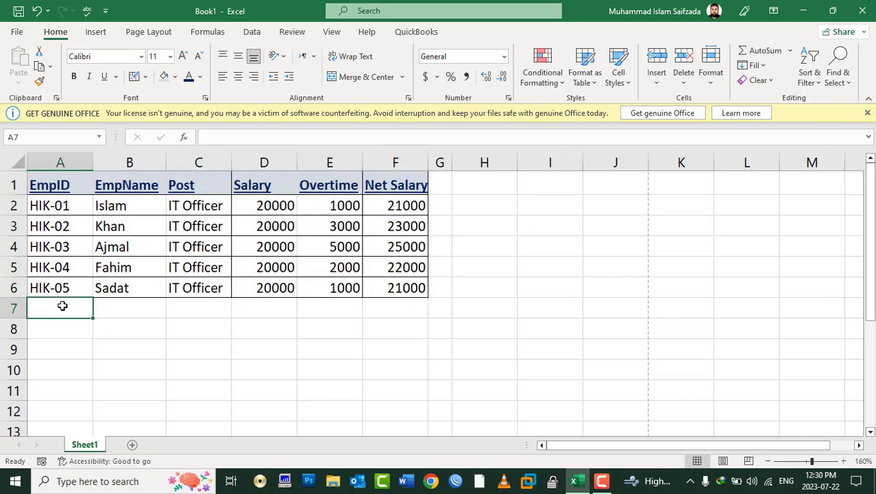
text(To)
key(Tab)
key(Tab)
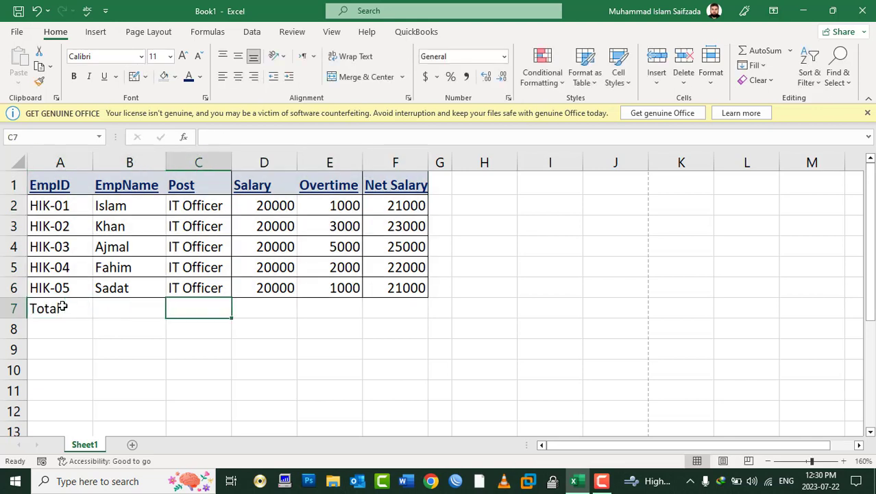
key(Tab)
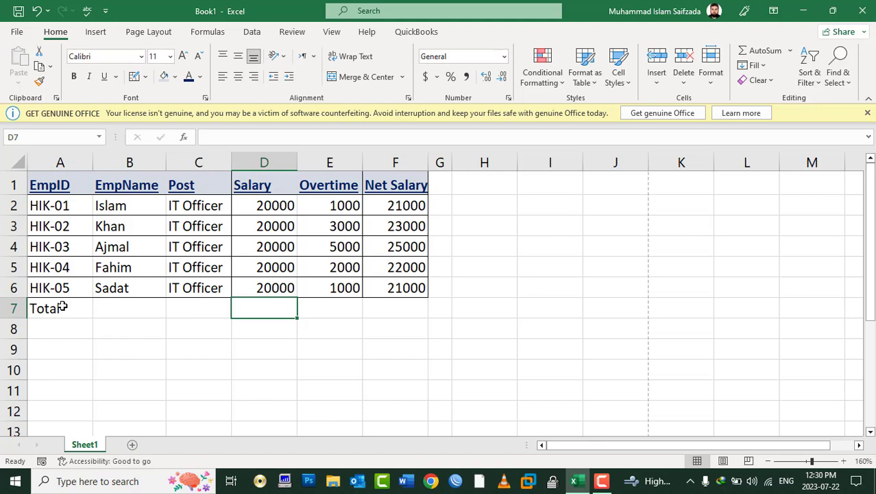
Step: Sum D2:D6, E2:E6 and F2:F6 into row 7, then centre the Total row horizontally
text(=su)
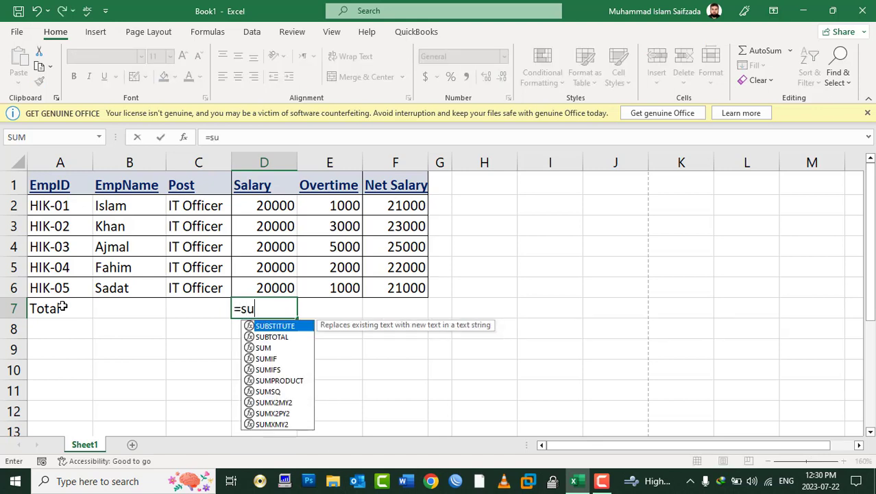
text(m()
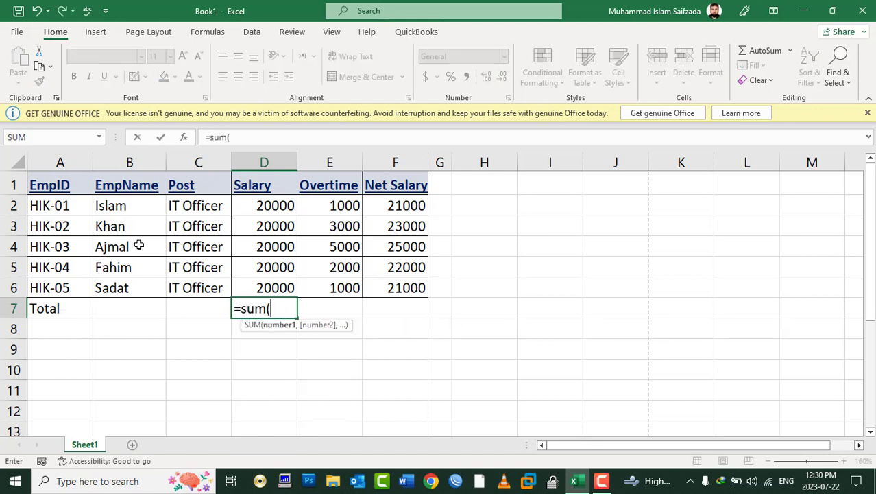
drag(245, 206, 256, 287)
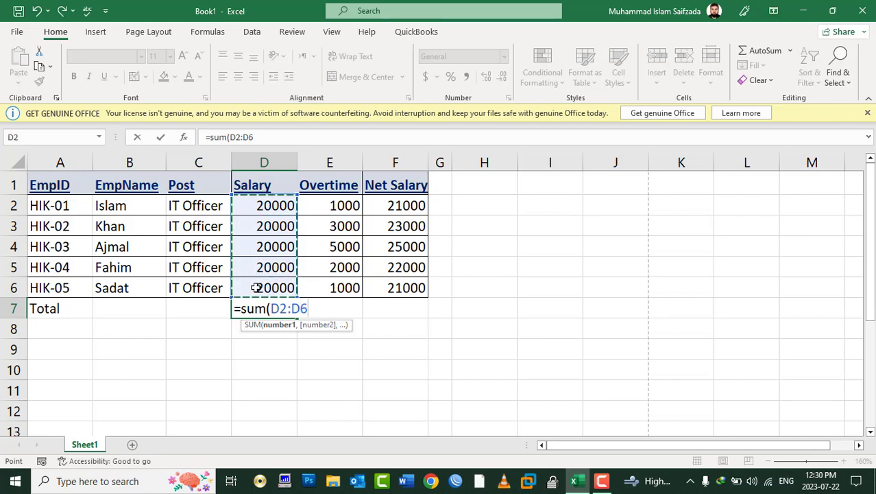
text())
key(Return)
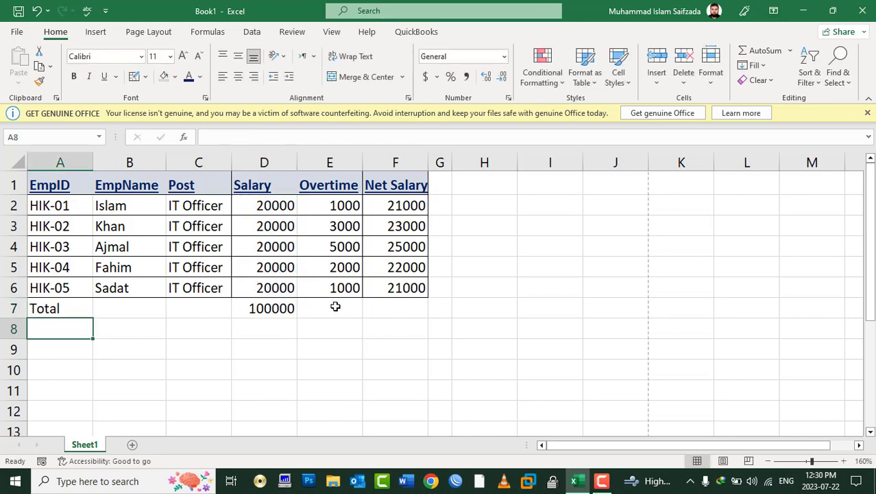
click(335, 306)
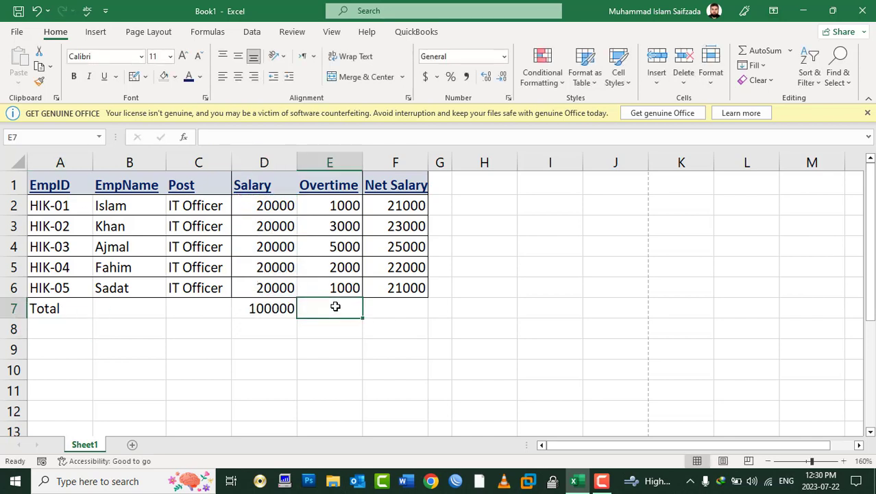
key(alt+equal)
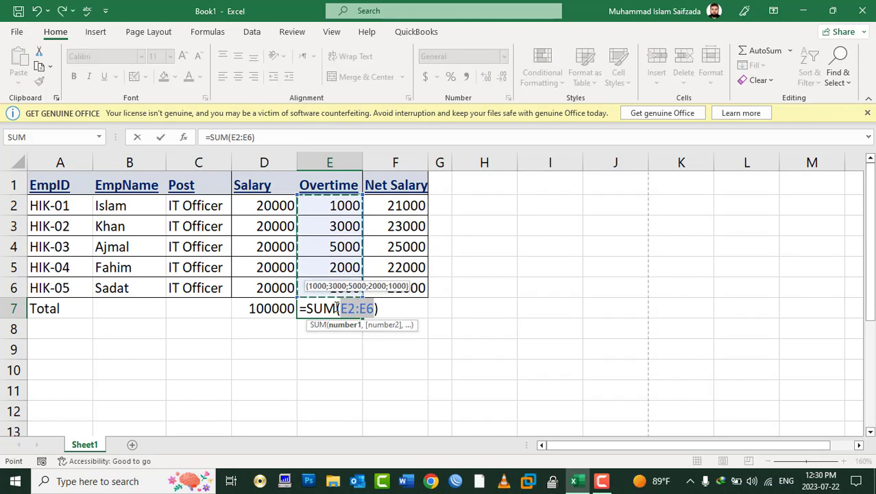
key(Return)
click(399, 308)
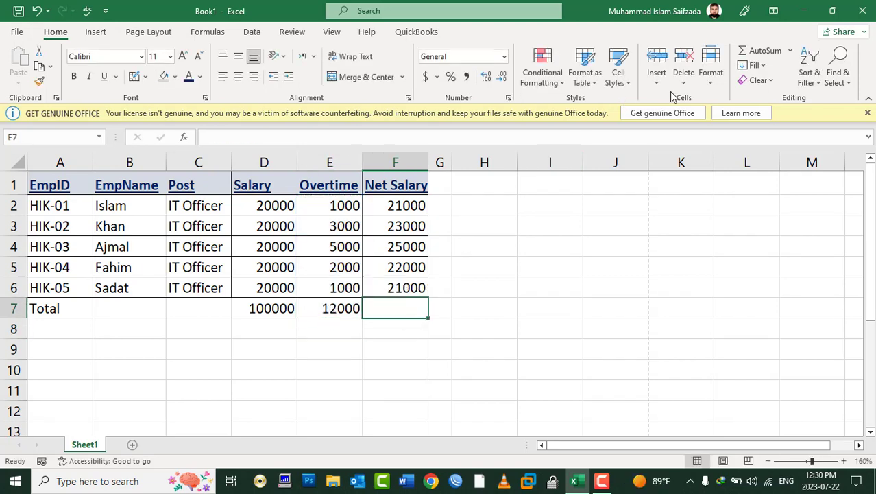
click(754, 56)
key(Return)
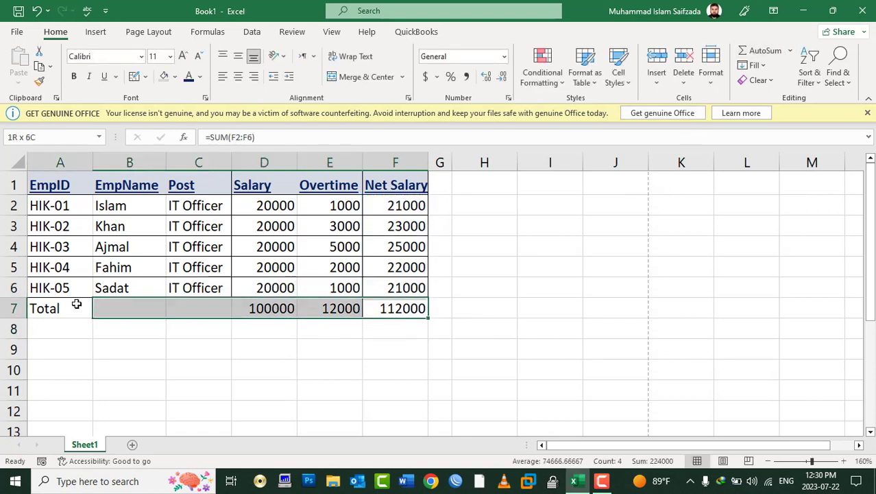
drag(387, 308, 60, 308)
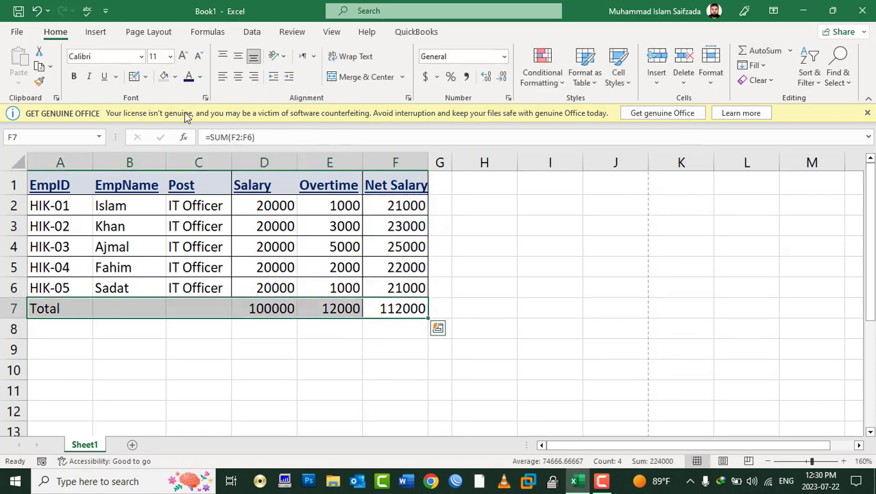
click(238, 76)
Step: Middle-align the Total row, then draw thick borders around the Total and header rows
click(233, 55)
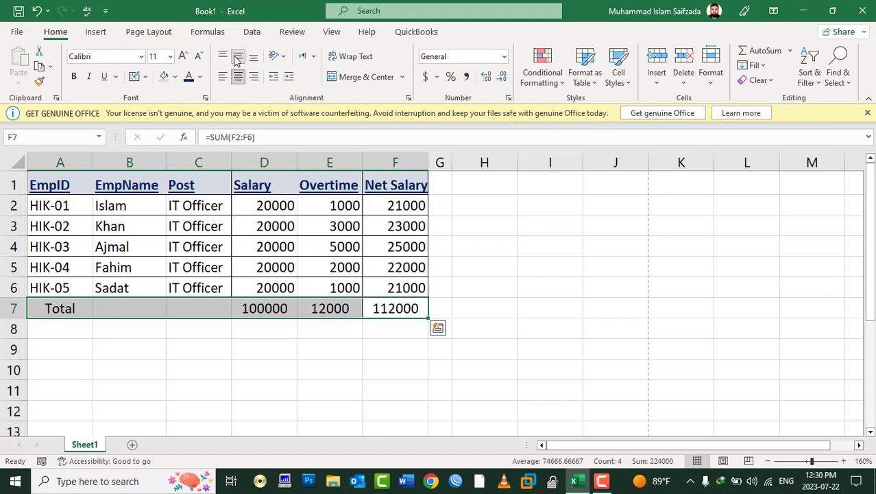
click(223, 268)
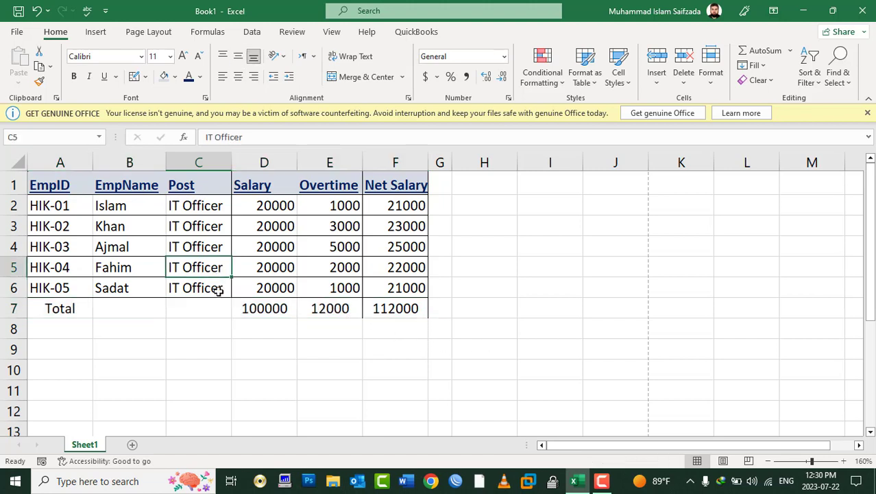
click(144, 76)
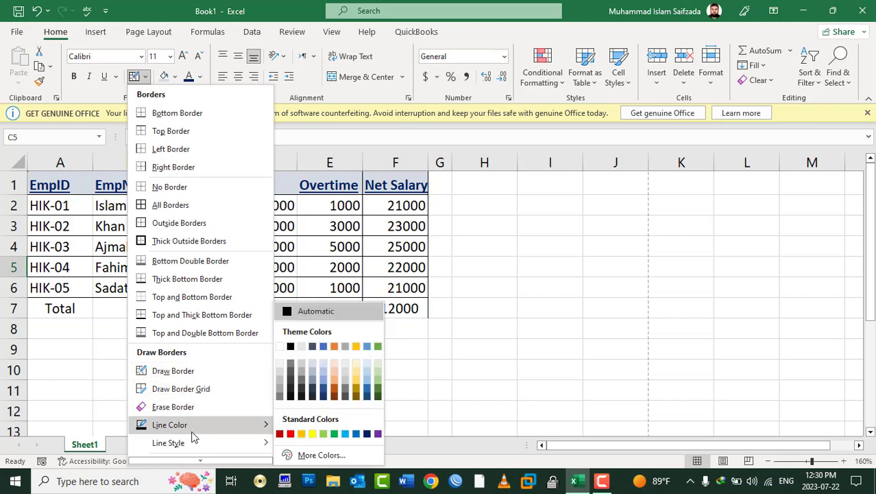
mouse_move(168, 443)
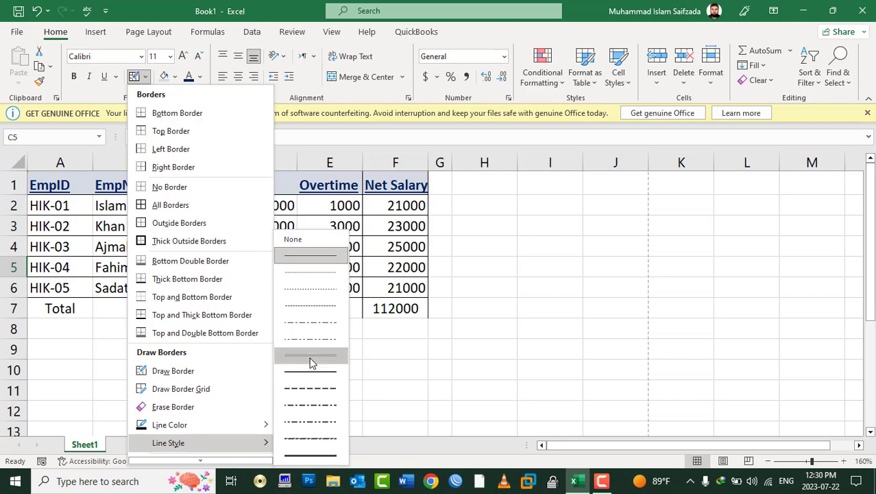
click(311, 356)
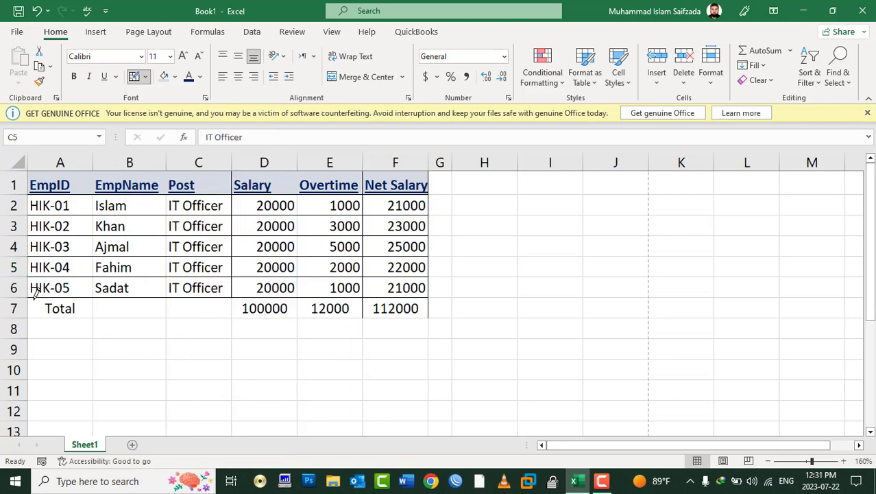
mouse_move(33, 293)
mouse_down()
mouse_move(284, 308)
mouse_move(399, 288)
mouse_move(419, 306)
mouse_move(409, 314)
mouse_up()
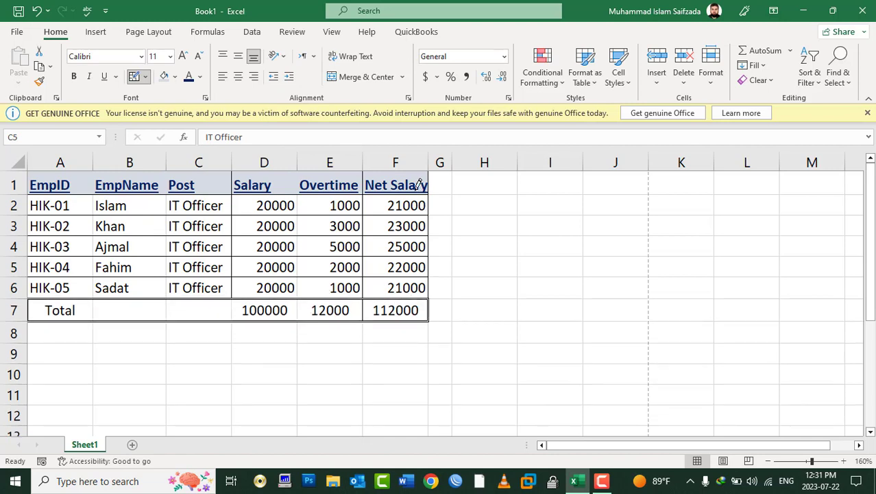
drag(419, 185, 28, 185)
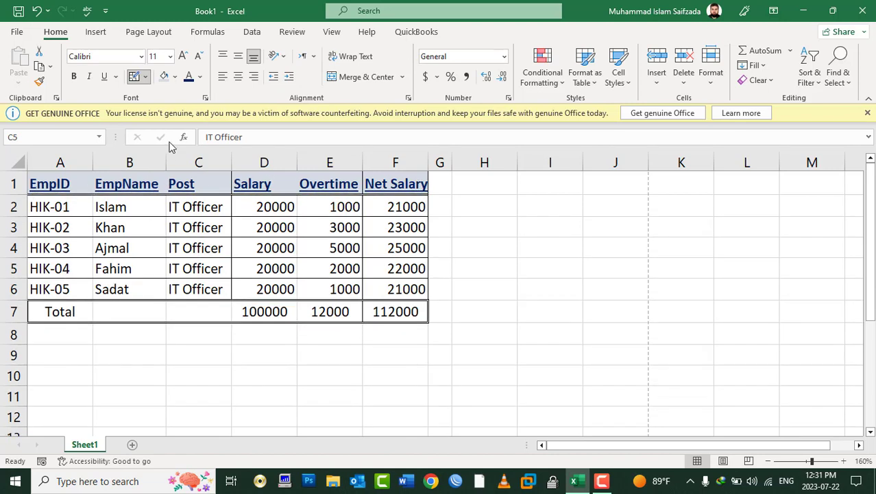
Step: Switch the border line colour to red and redraw outlines around the Total and header rows
click(145, 76)
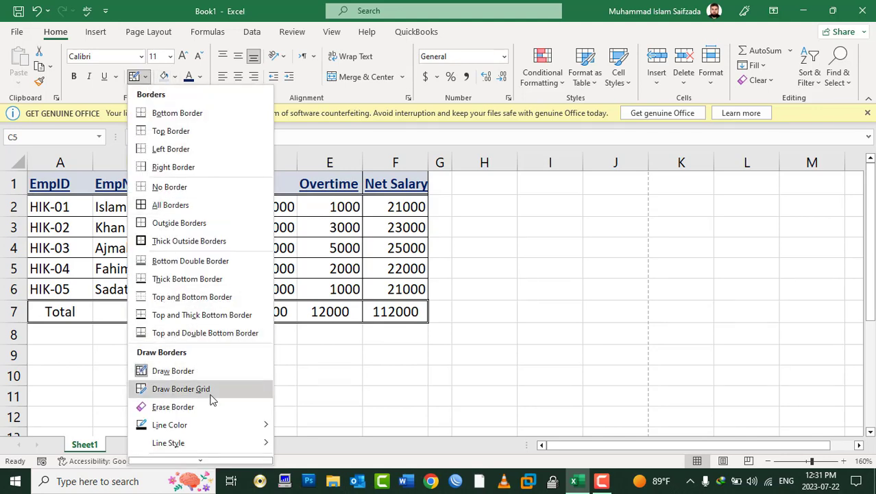
mouse_move(169, 425)
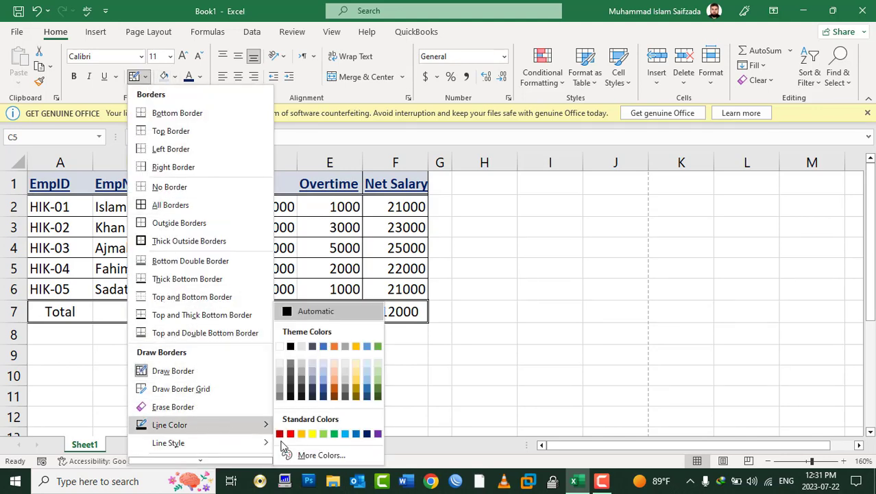
click(289, 434)
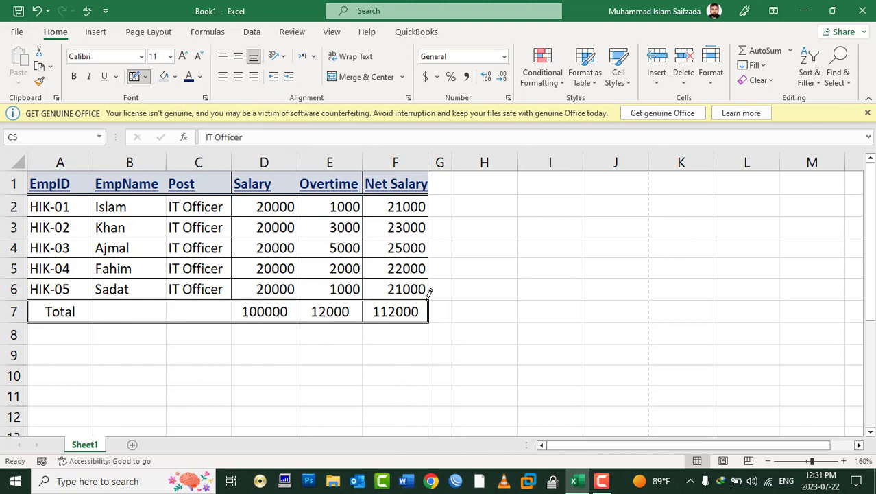
drag(430, 293, 33, 310)
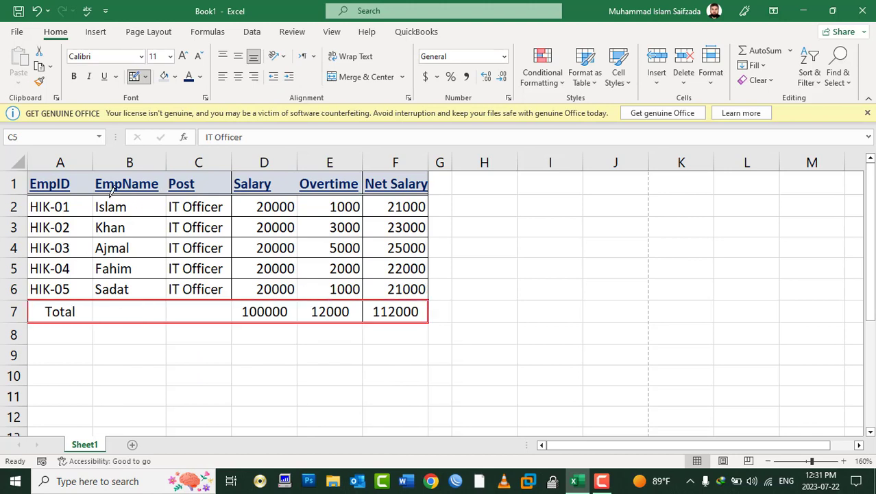
drag(60, 167, 410, 186)
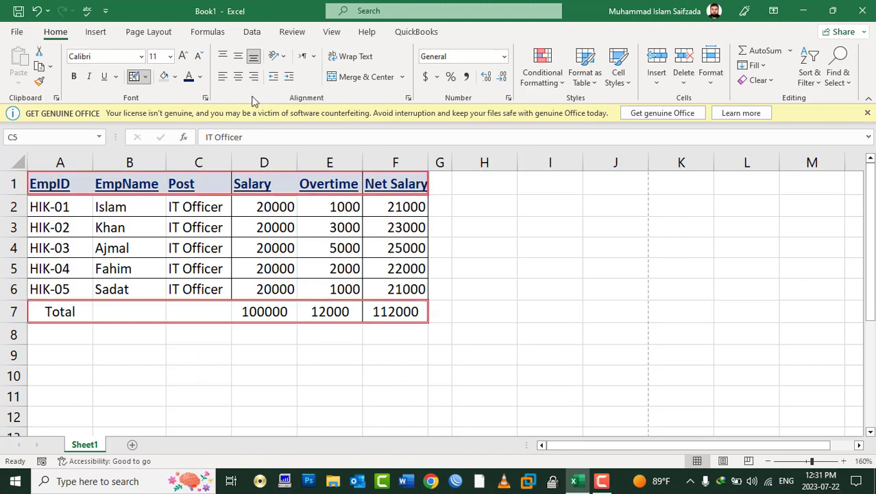
click(145, 76)
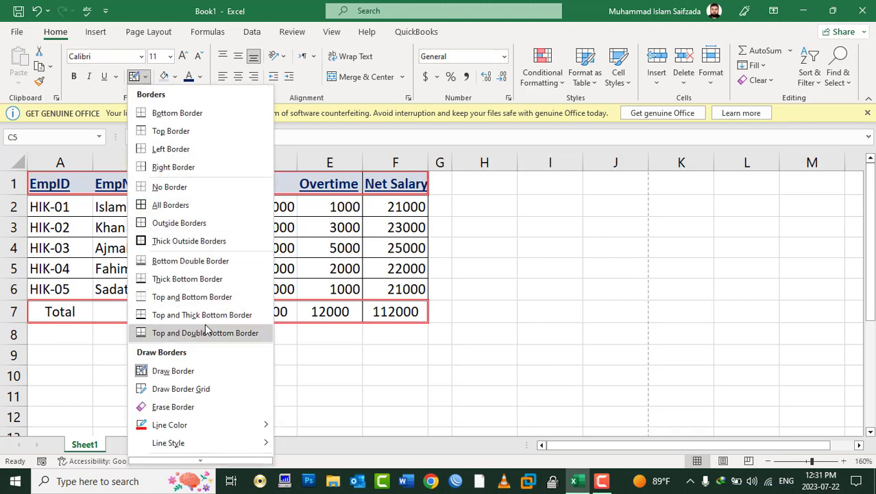
Step: Erase the borders of the table's inner cells, header row and Total row
click(181, 406)
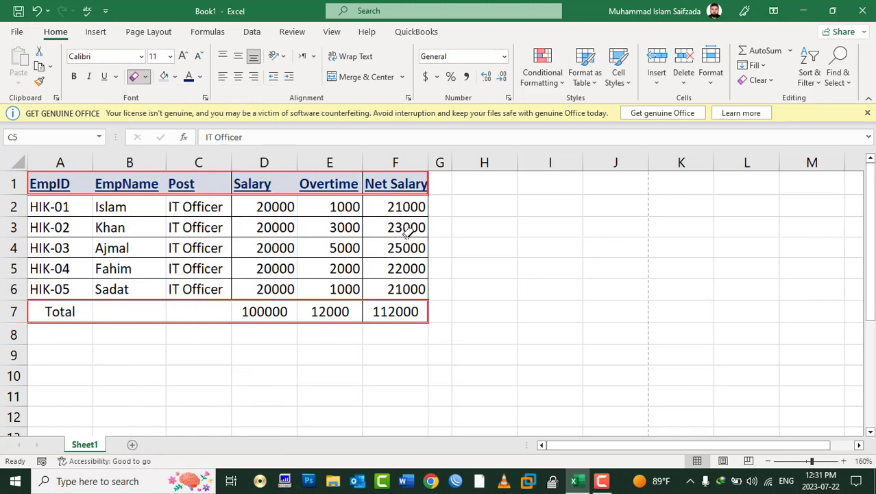
mouse_move(404, 256)
mouse_down()
mouse_move(43, 213)
mouse_move(47, 182)
mouse_up()
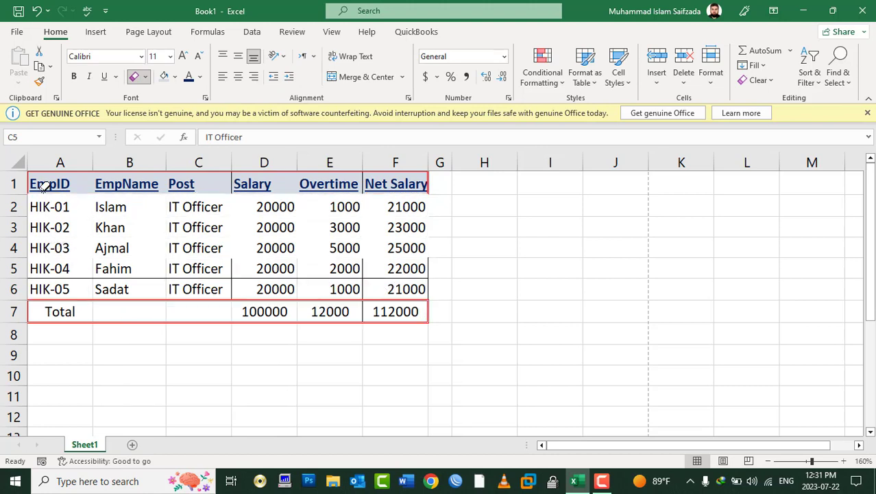
mouse_move(65, 250)
mouse_down()
mouse_move(298, 326)
mouse_move(423, 353)
mouse_up()
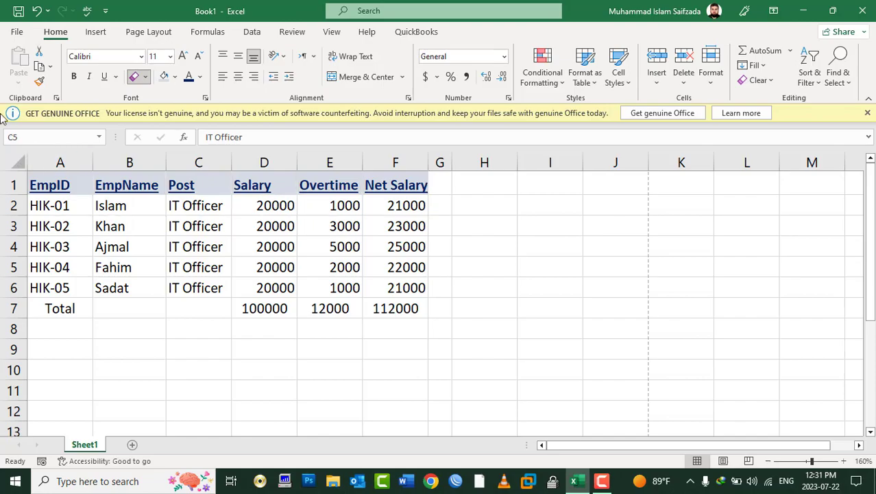
click(18, 31)
Step: Check the print preview, erase leftover header-row borders, then turn off Erase Border
click(52, 261)
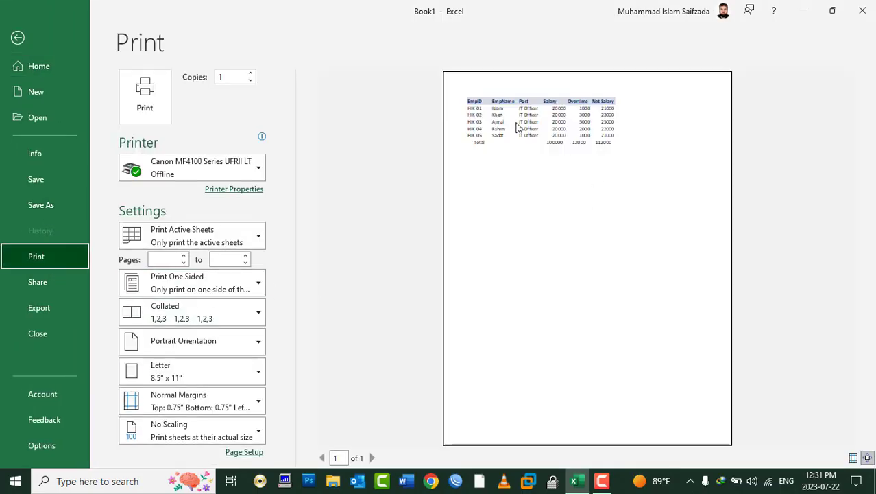
key(Escape)
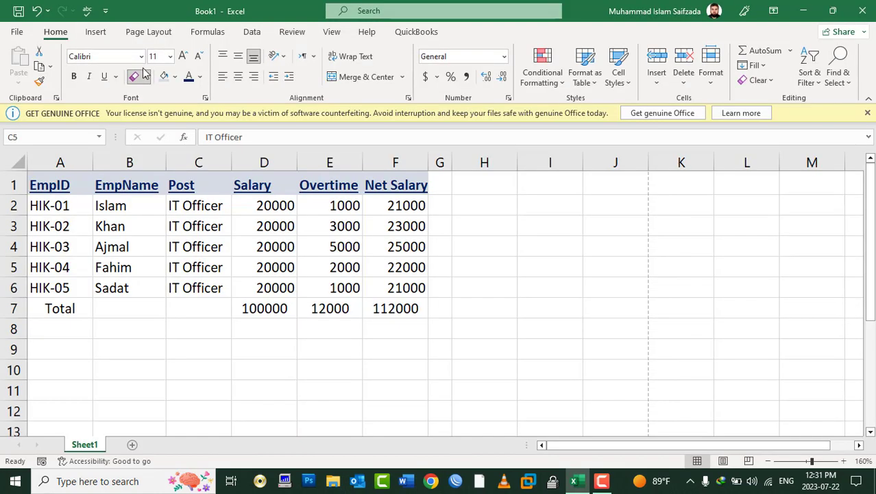
click(146, 76)
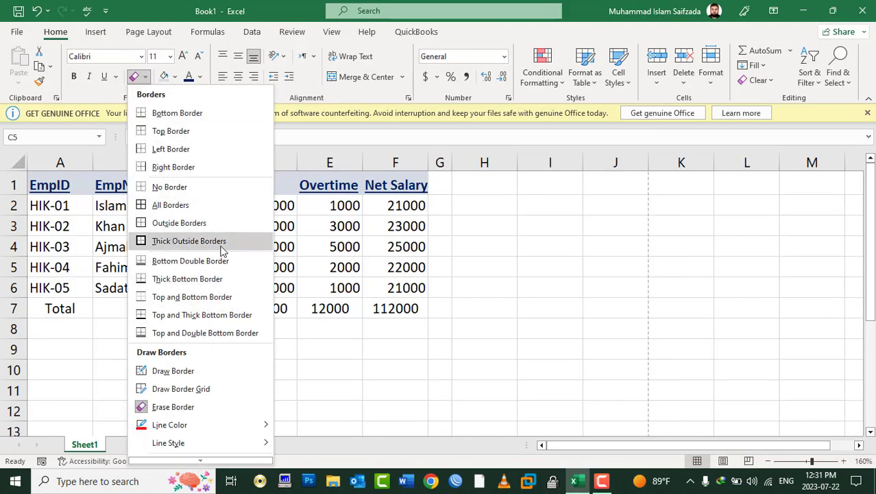
click(146, 76)
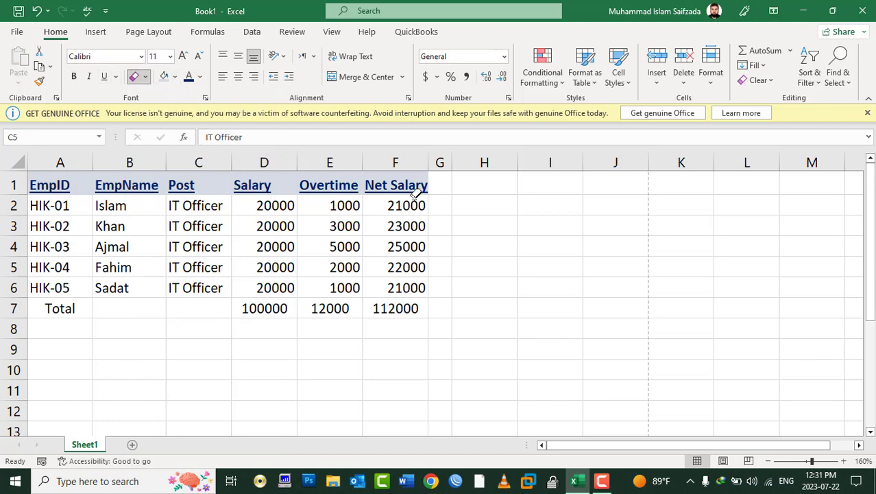
mouse_move(417, 179)
mouse_down()
mouse_move(24, 238)
mouse_move(71, 292)
mouse_up()
click(134, 76)
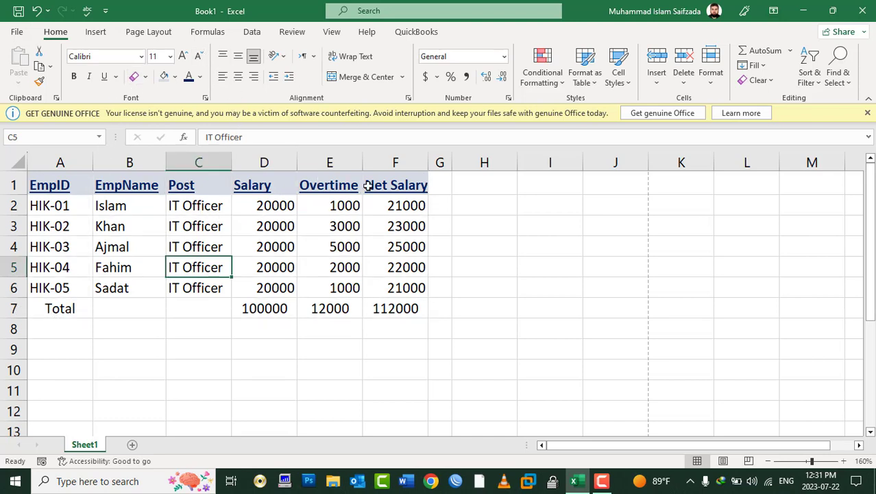
Step: Centre all contents of table A1:F7 horizontally and vertically
drag(390, 191, 51, 309)
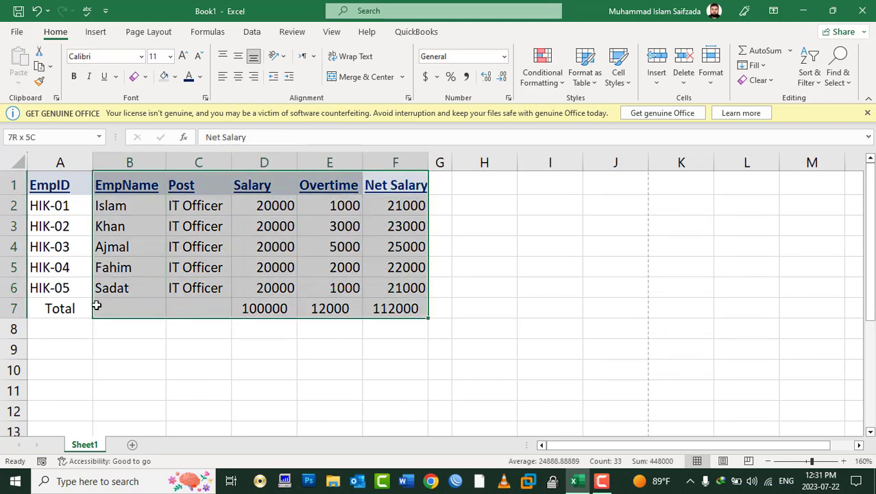
click(237, 76)
click(238, 56)
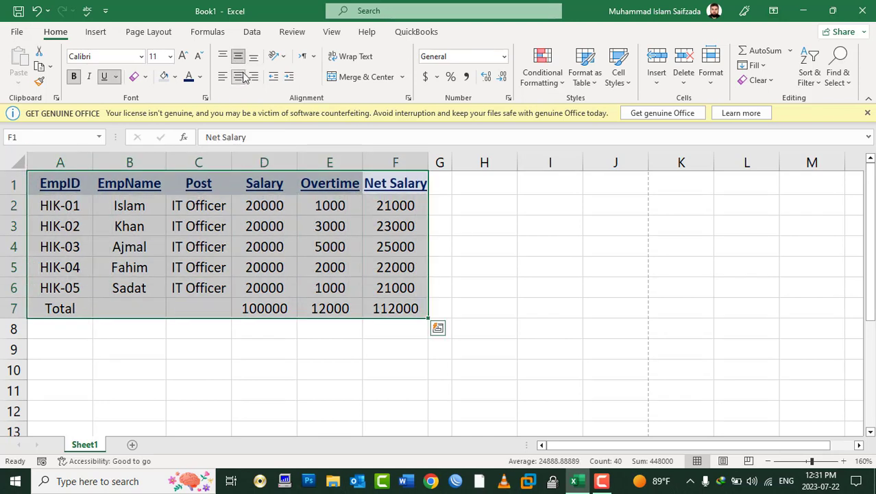
Step: Try header-row font sizes from 8 up to 20, ending back at 11
drag(387, 183, 44, 181)
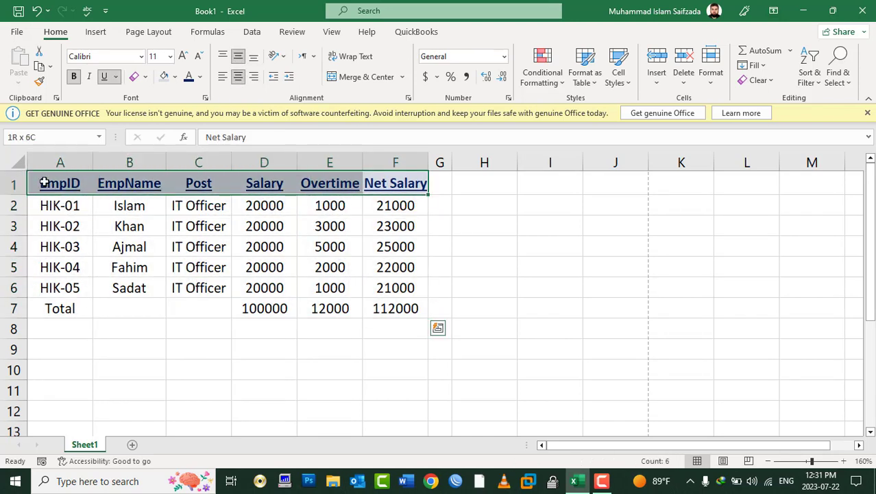
click(199, 56)
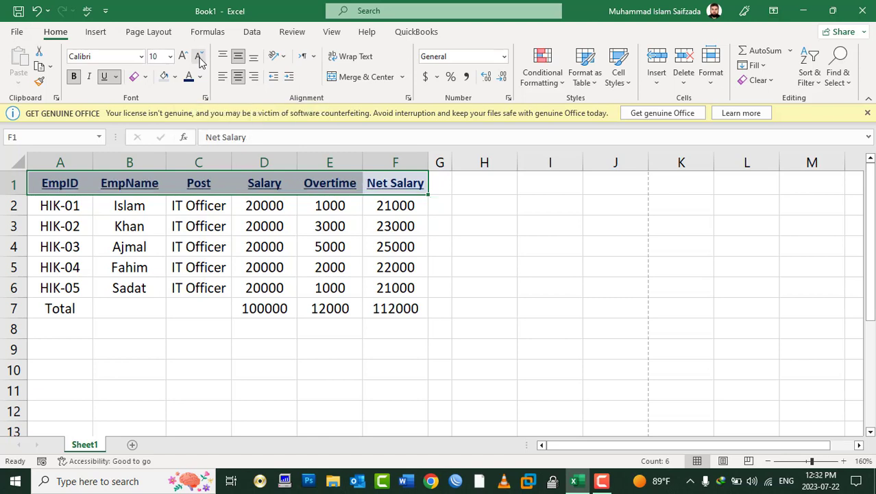
click(199, 56)
click(198, 56)
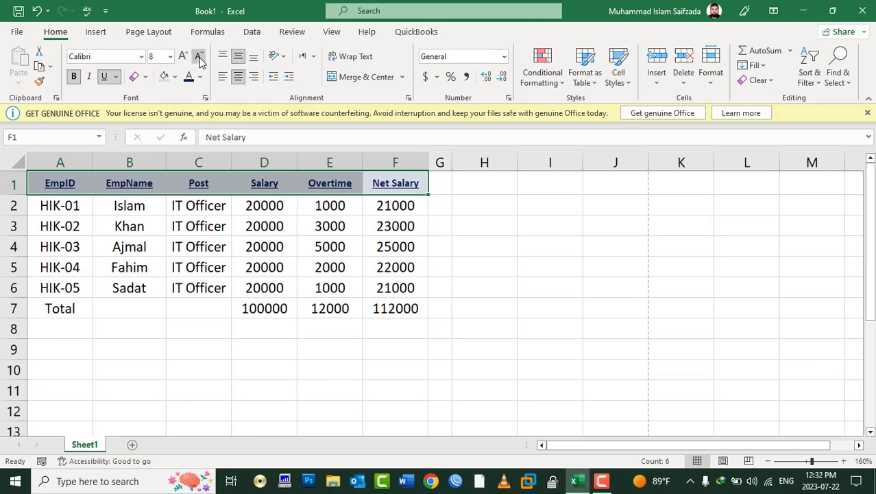
click(183, 56)
click(183, 56)
click(183, 56)
click(183, 57)
click(183, 56)
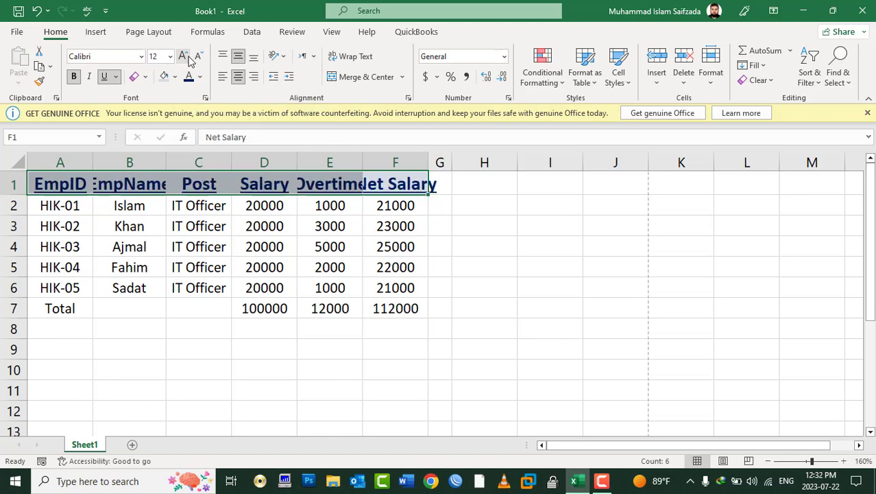
click(183, 56)
click(183, 56)
click(183, 56)
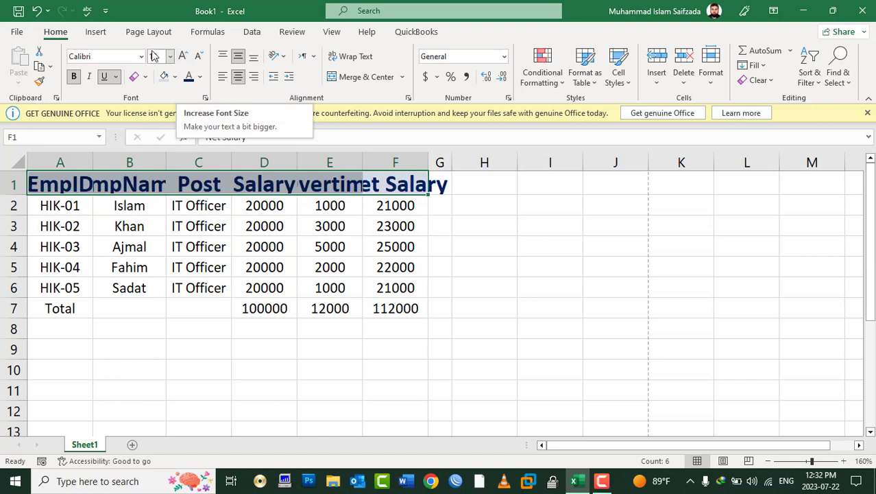
click(171, 58)
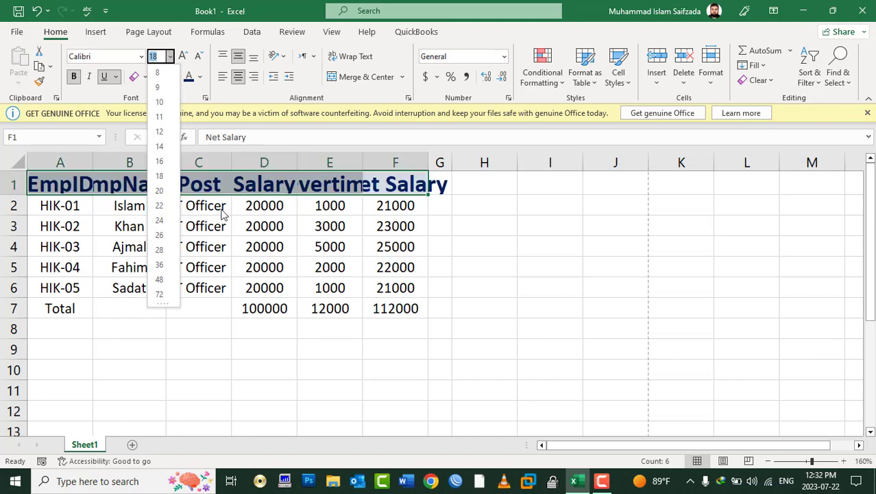
key(Escape)
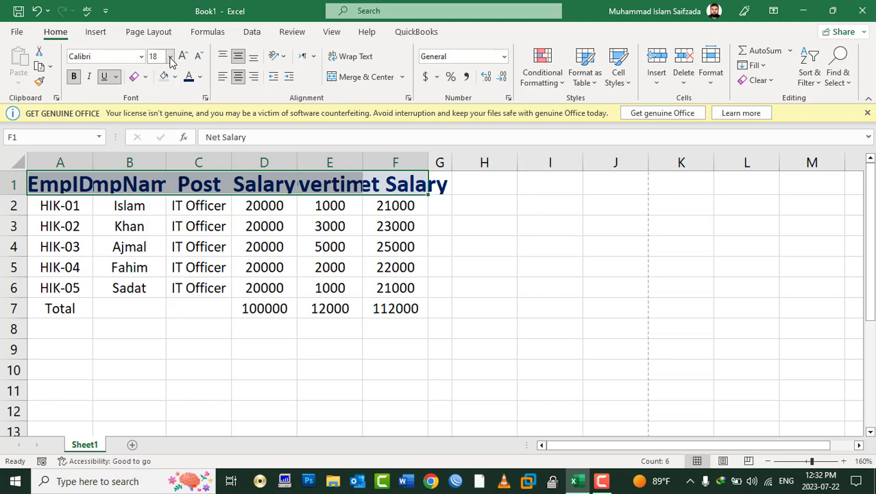
click(184, 57)
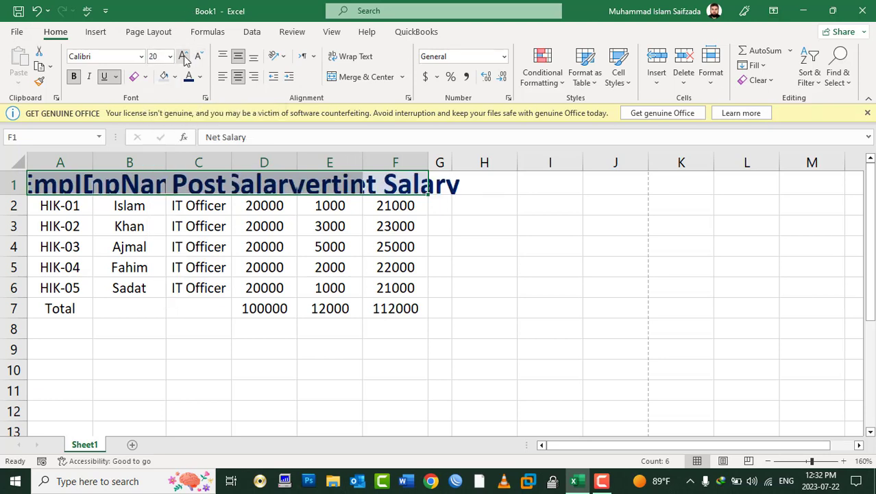
click(195, 56)
click(196, 56)
click(196, 57)
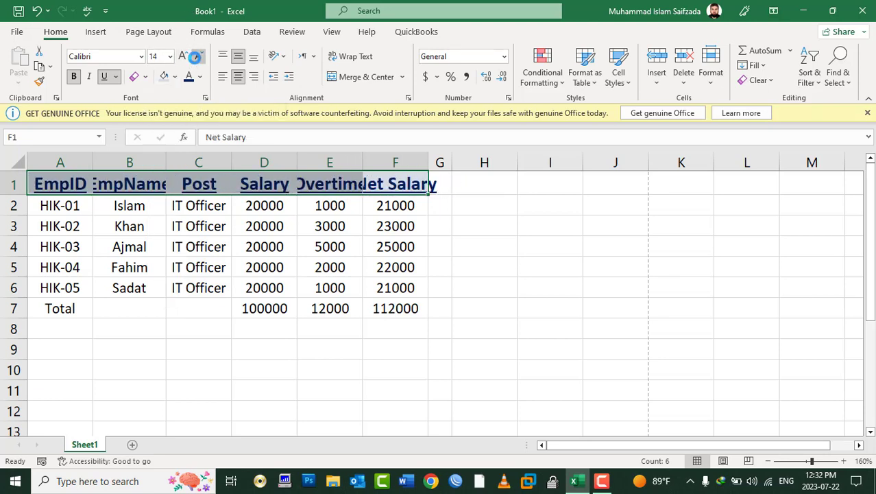
click(195, 56)
click(196, 56)
click(171, 57)
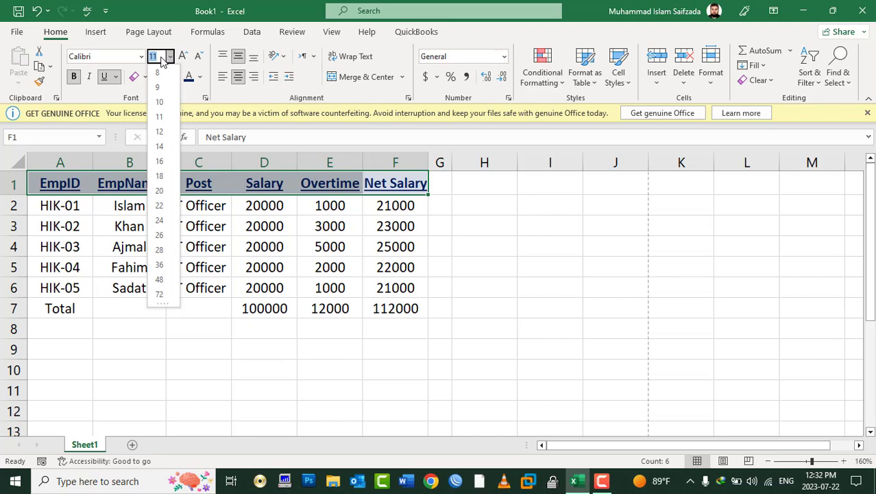
Step: Set the header font size to 12.5 and AutoFit columns F, E and B
text(12.5)
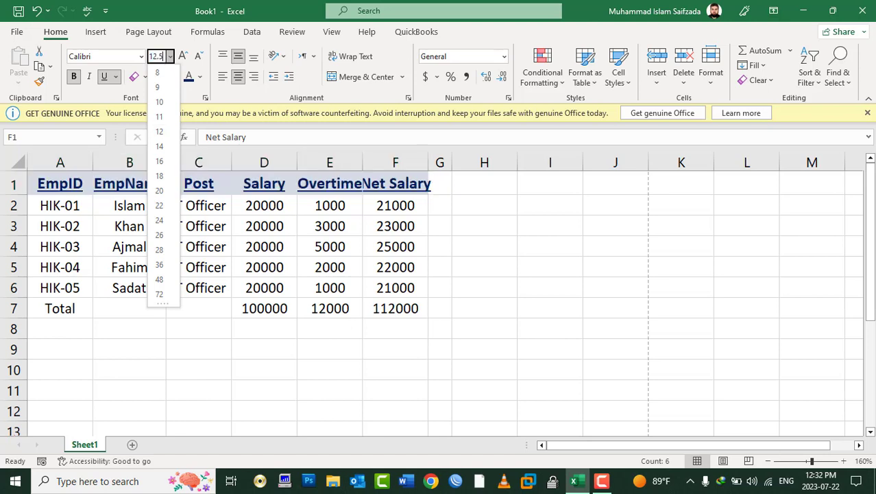
key(Return)
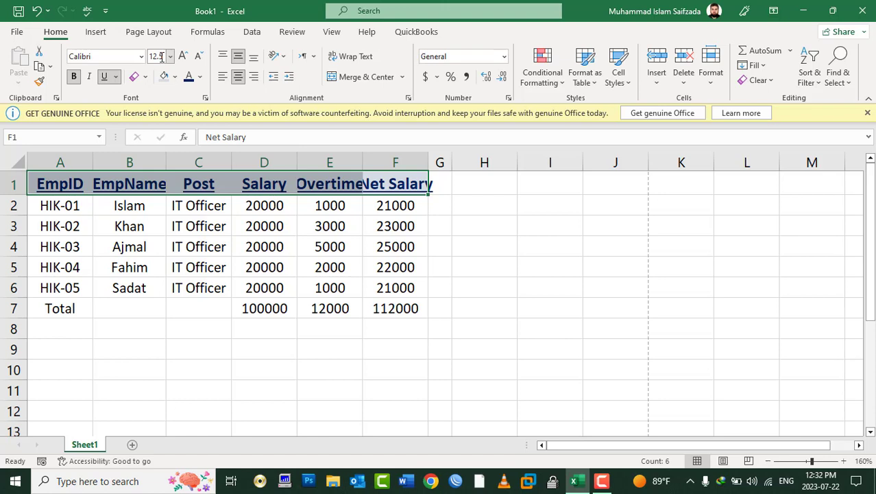
double_click(428, 161)
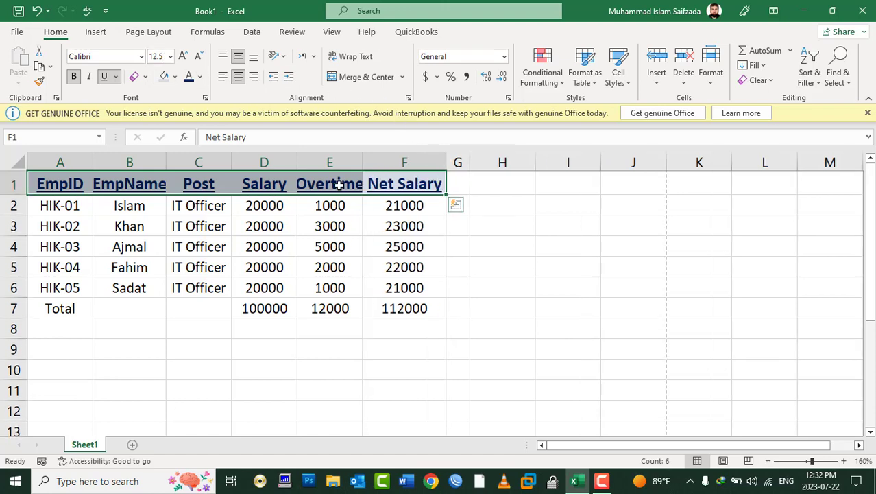
double_click(363, 158)
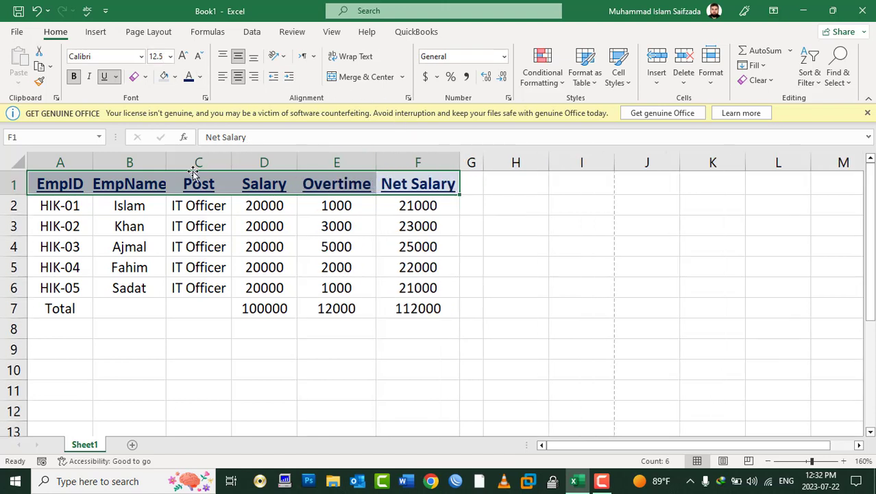
double_click(166, 161)
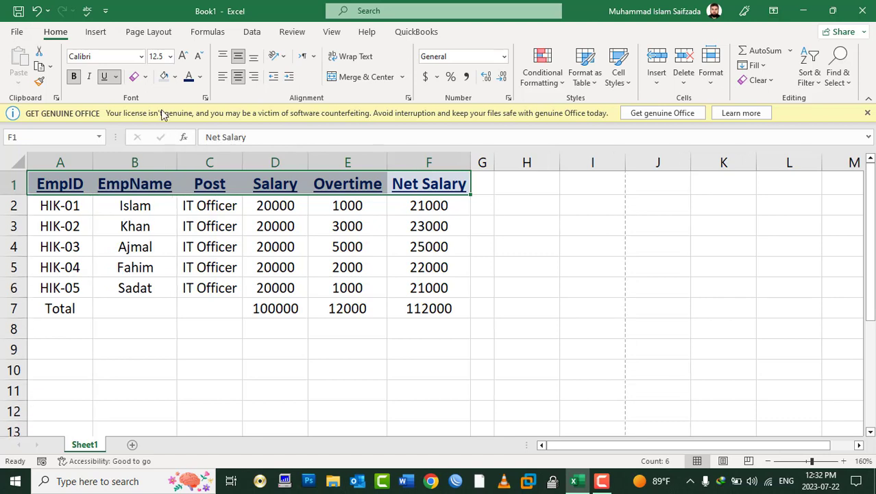
Step: Apply the Sitka Banner font to header cells A1:F1, then select rows A2:F7
click(143, 59)
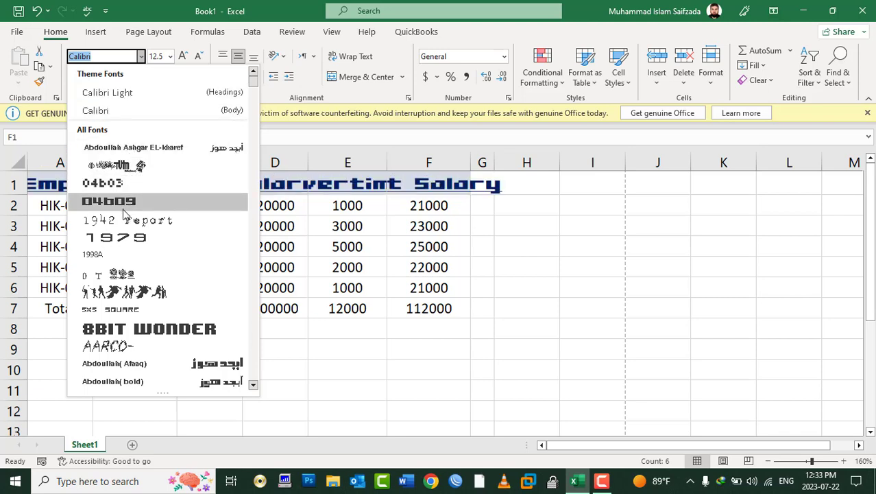
scroll(124, 249, down, 10)
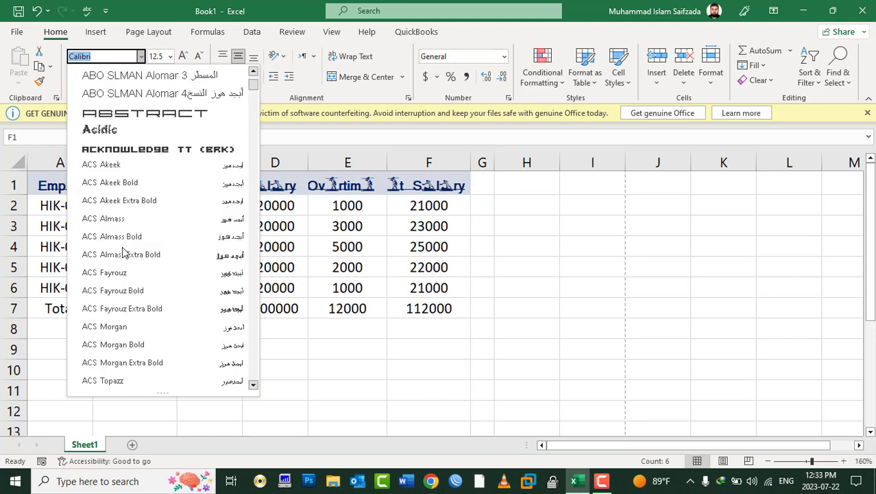
scroll(137, 236, down, 10)
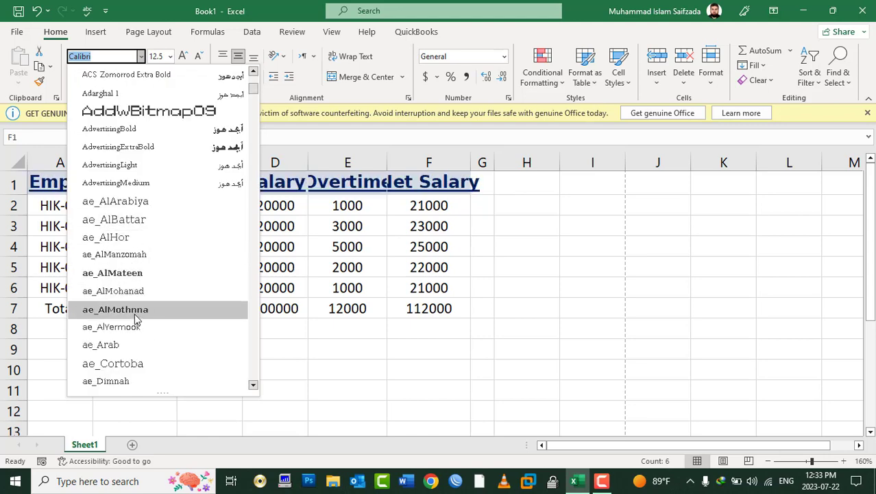
scroll(133, 311, down, 5)
scroll(134, 311, down, 2)
scroll(135, 312, down, 3)
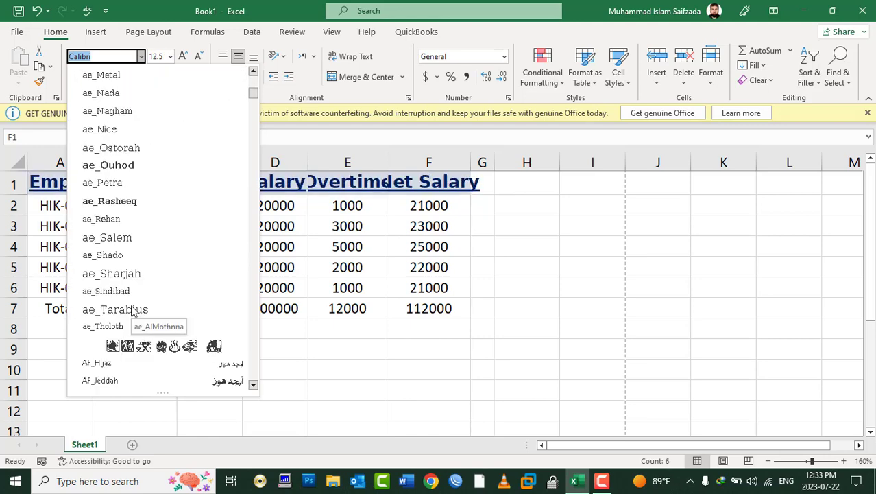
scroll(134, 312, down, 5)
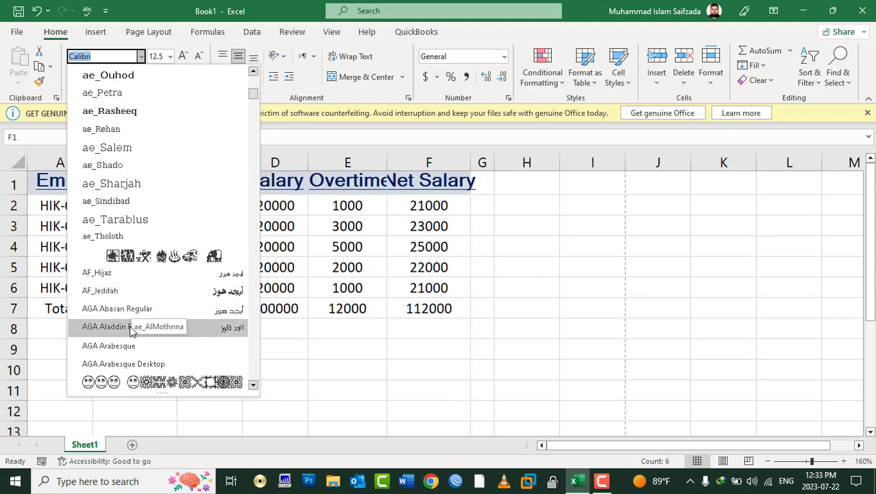
scroll(133, 330, down, 2)
scroll(132, 330, down, 3)
scroll(133, 331, down, 2)
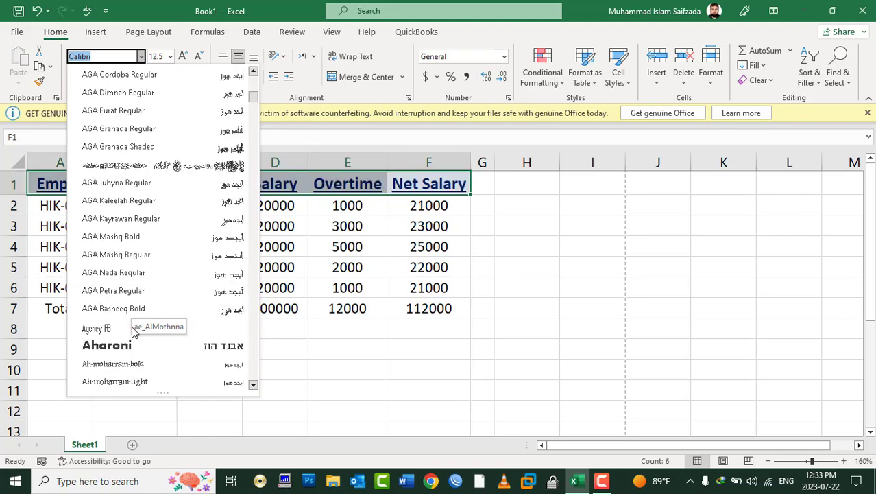
scroll(134, 331, down, 5)
scroll(134, 331, down, 5)
scroll(133, 331, down, 5)
scroll(134, 331, down, 5)
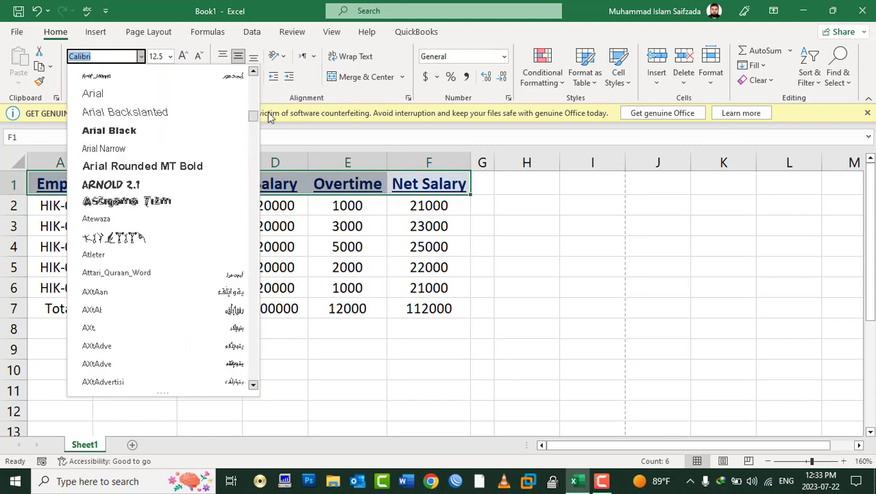
drag(253, 116, 253, 271)
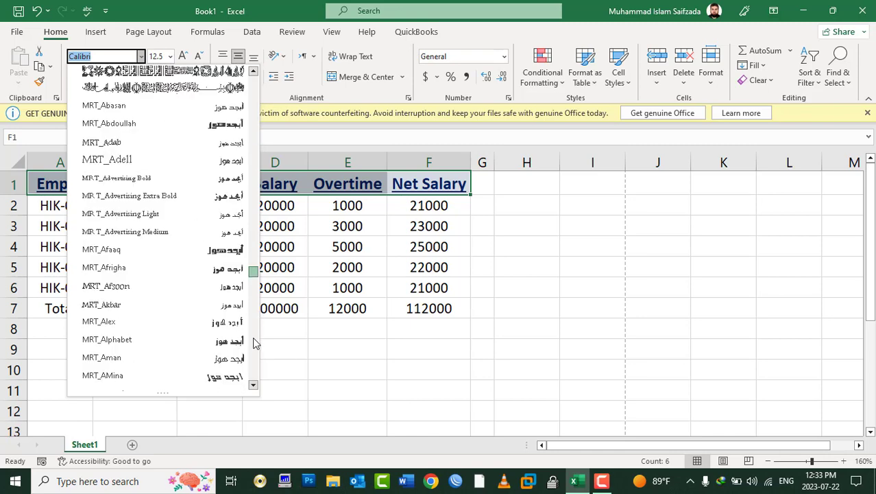
click(254, 359)
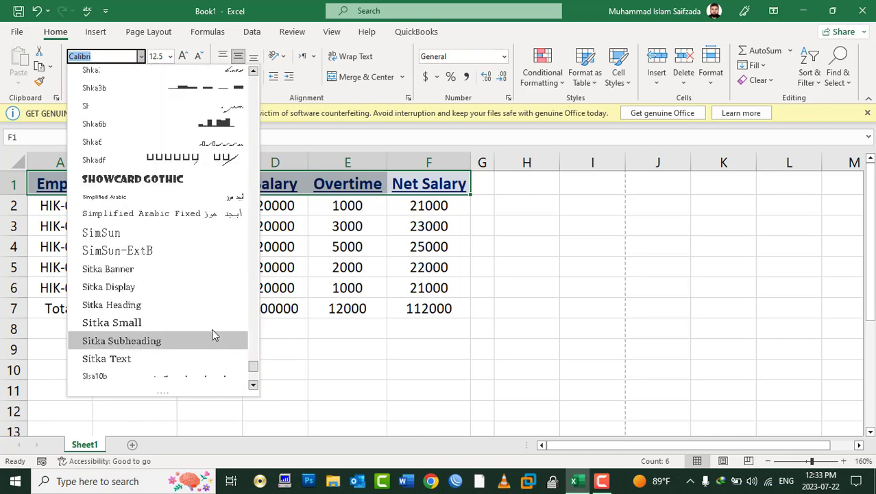
click(125, 271)
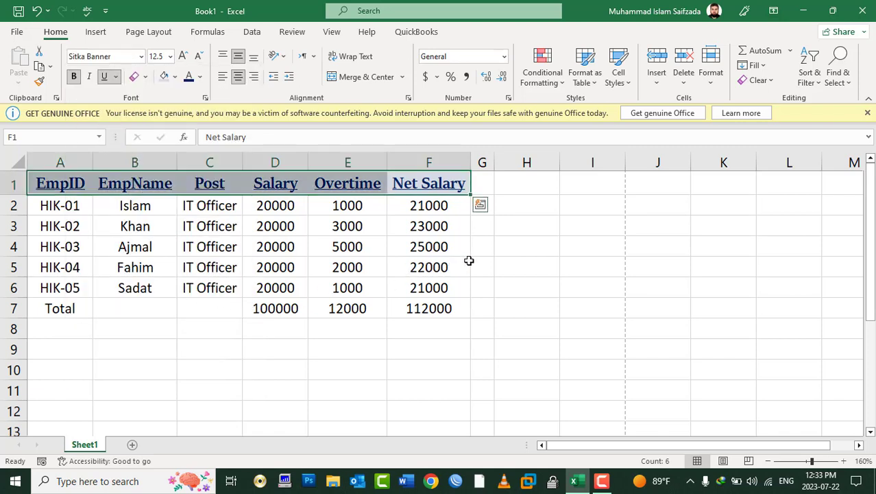
drag(448, 205, 74, 309)
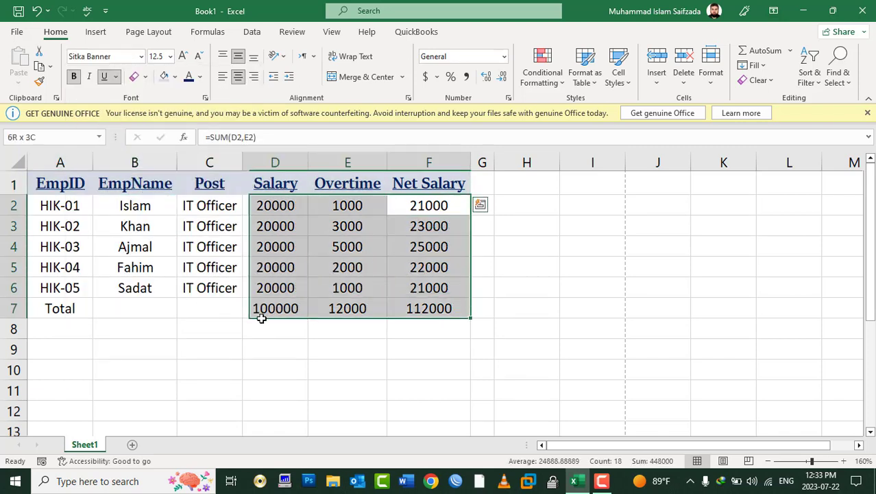
Step: Set A2:F7 to Stencil at size 9 and AutoFit column C to IT OFFICER
click(126, 57)
text(Sti)
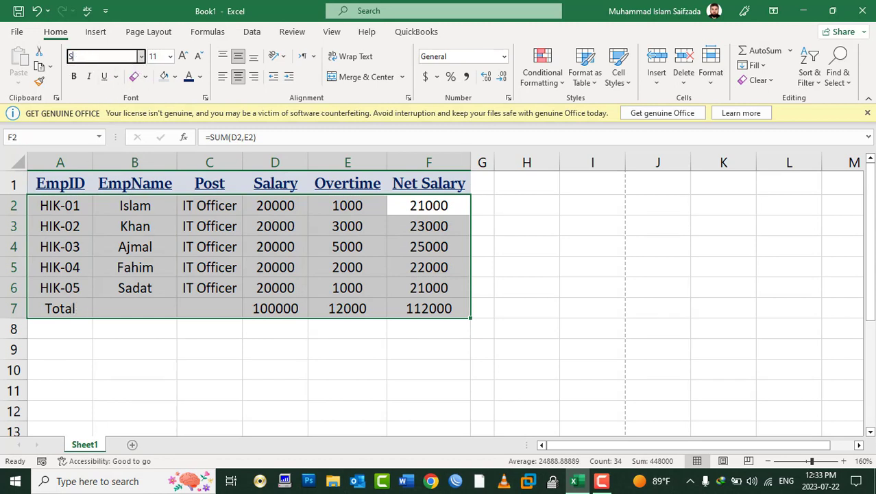
text(tencil)
key(Return)
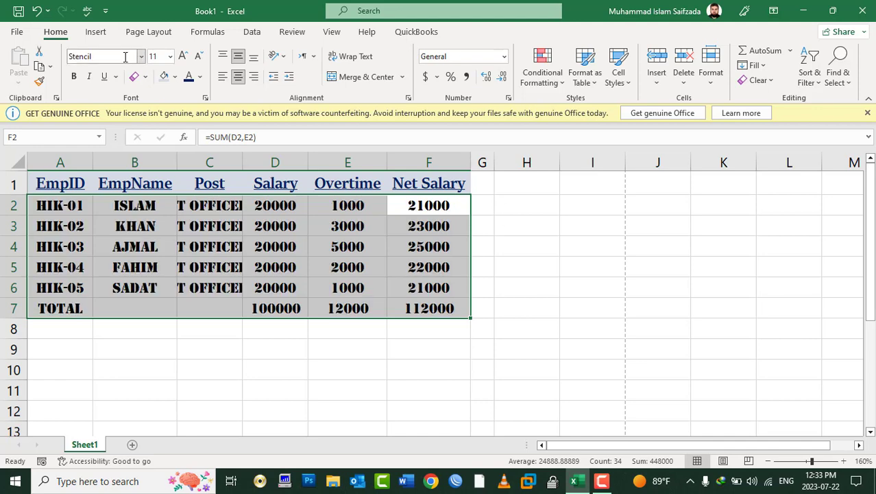
click(199, 57)
click(200, 57)
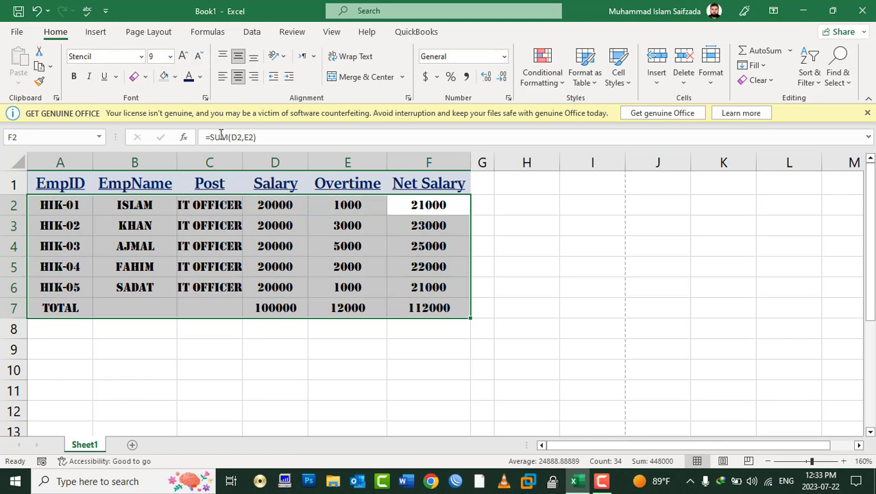
double_click(243, 169)
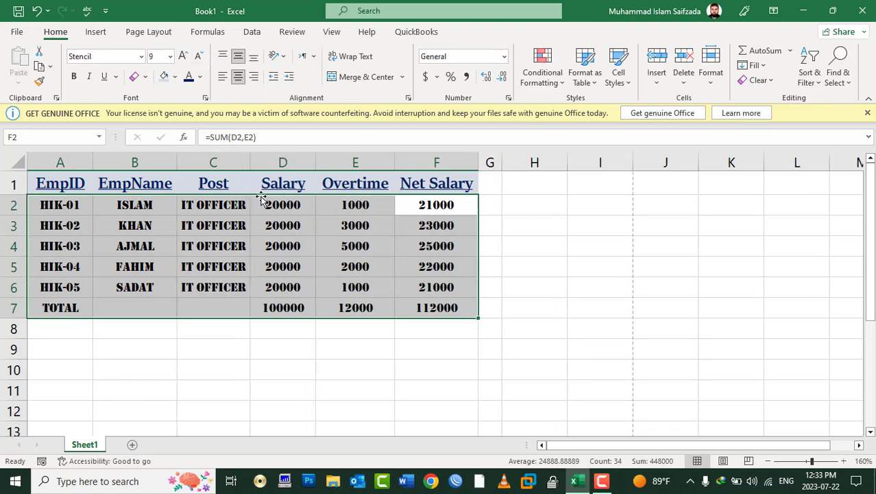
Step: Reselect the whole table A1:F7 for clearing
click(323, 238)
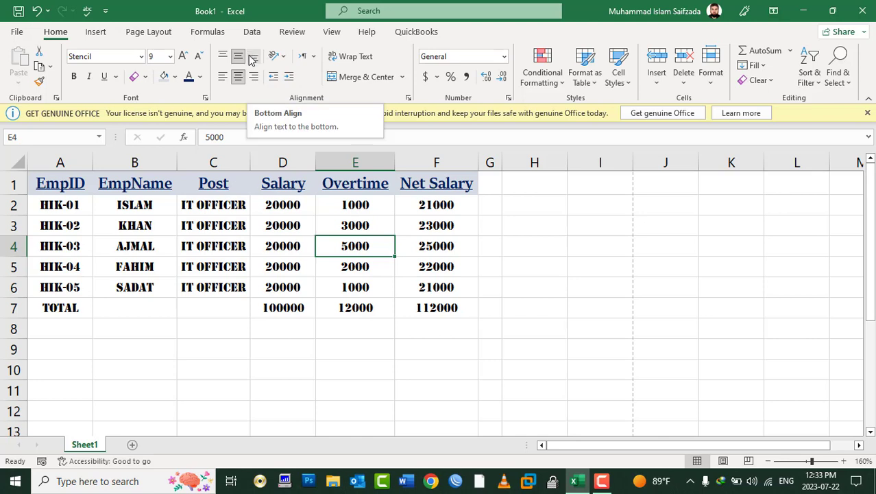
click(225, 327)
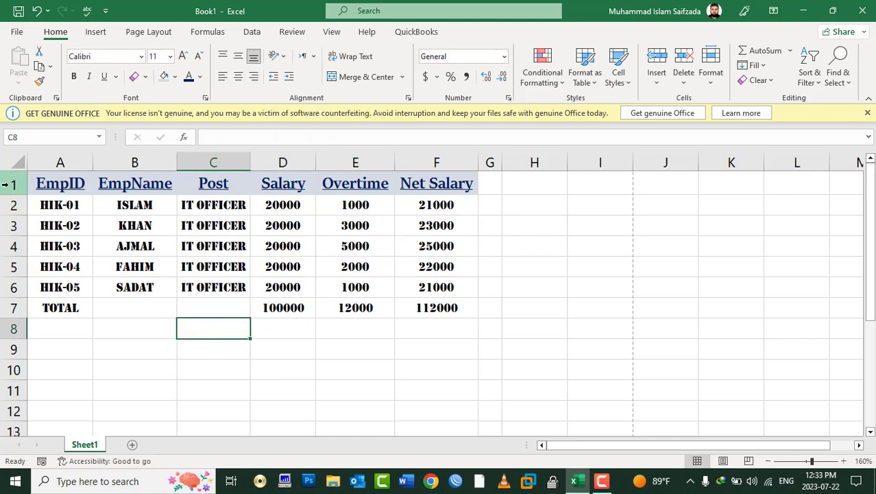
drag(41, 182, 417, 308)
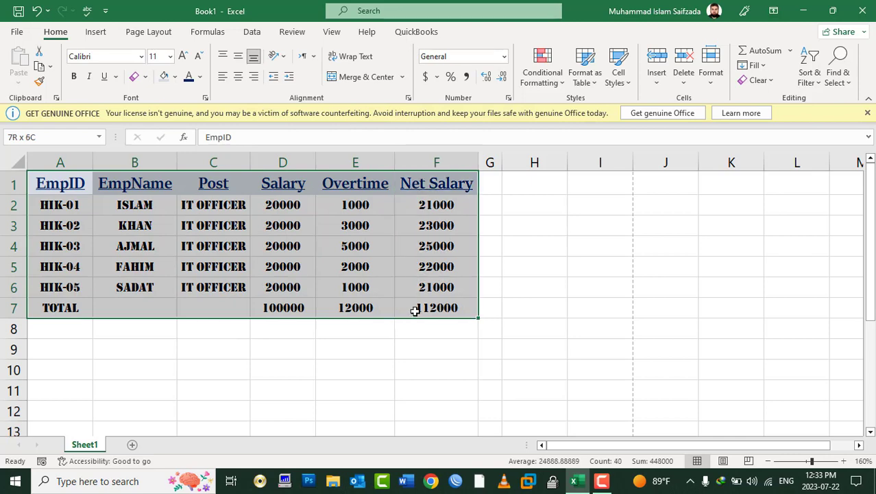
click(758, 80)
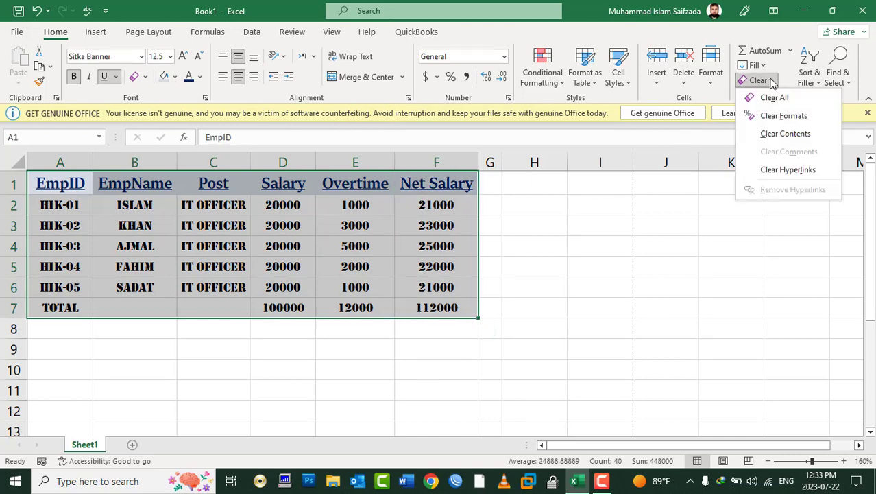
Step: Clear all formats from A1:F7, make row 1 taller, and select header cells A1:F1
click(773, 115)
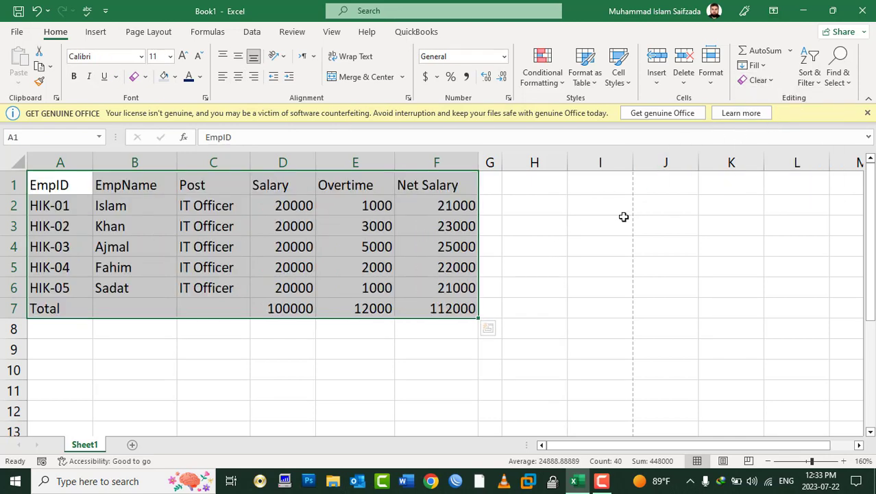
click(389, 227)
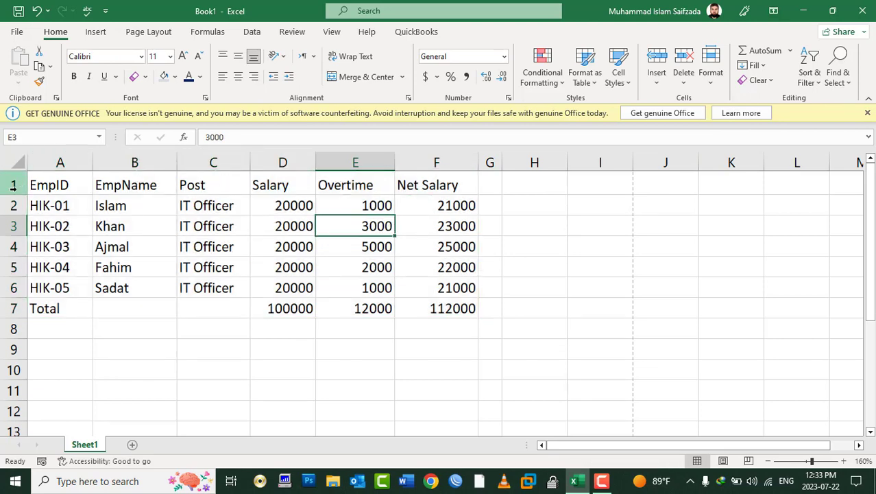
drag(15, 192, 12, 208)
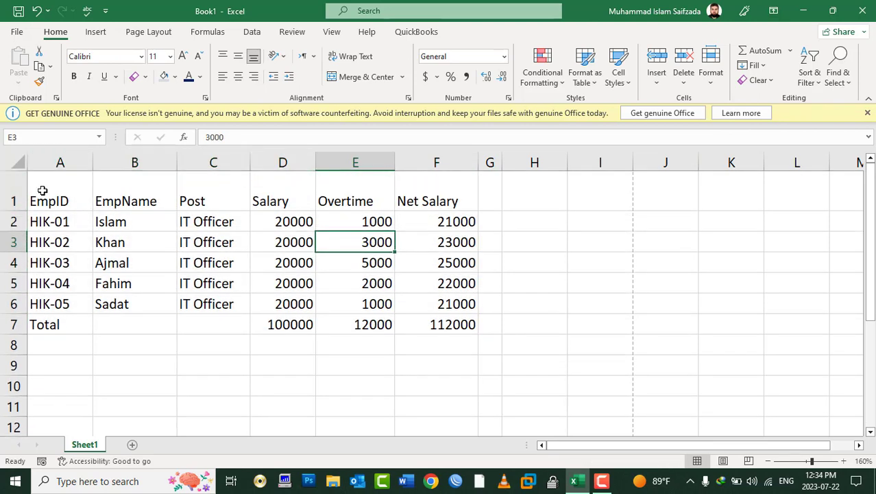
drag(84, 186, 430, 190)
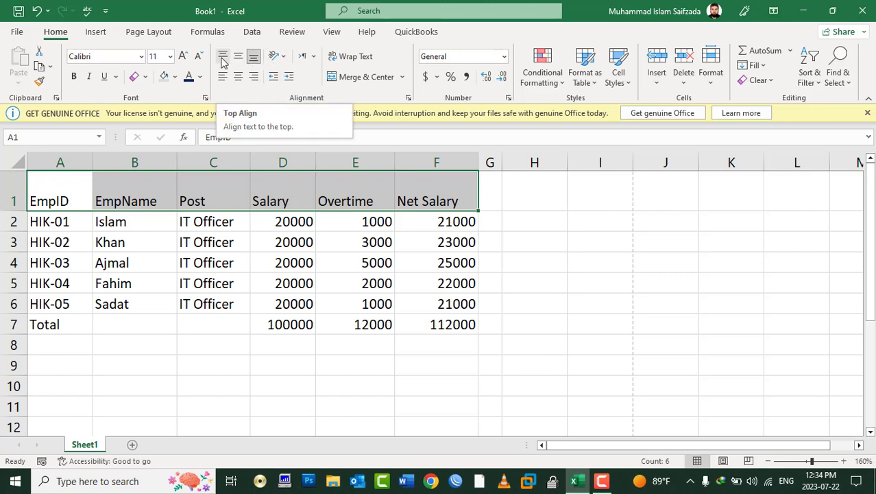
Step: Try top, middle and bottom vertical alignment on the header row
click(223, 62)
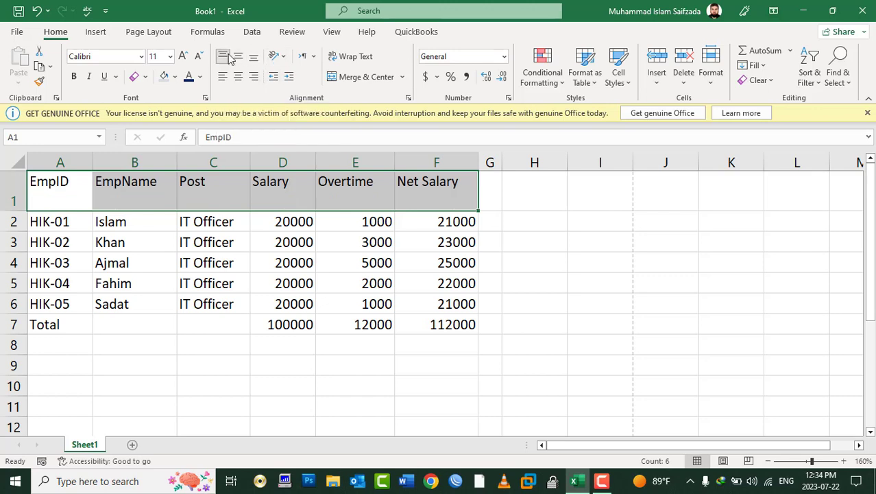
click(239, 57)
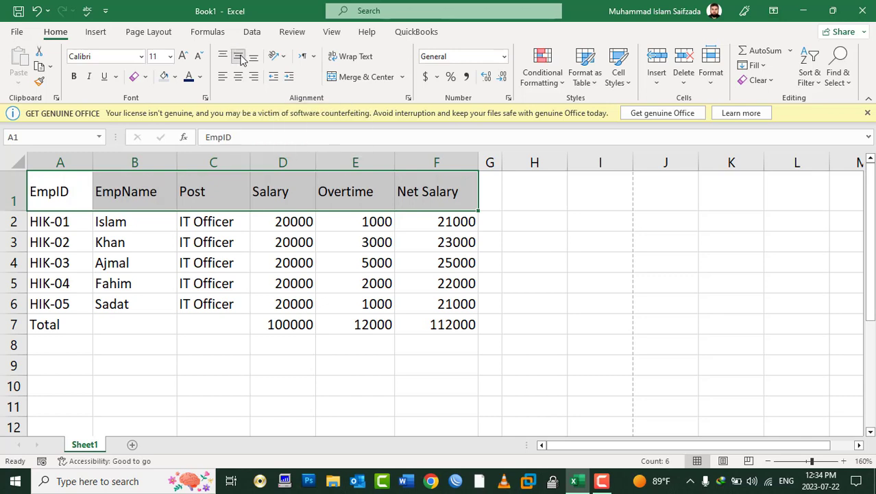
click(253, 57)
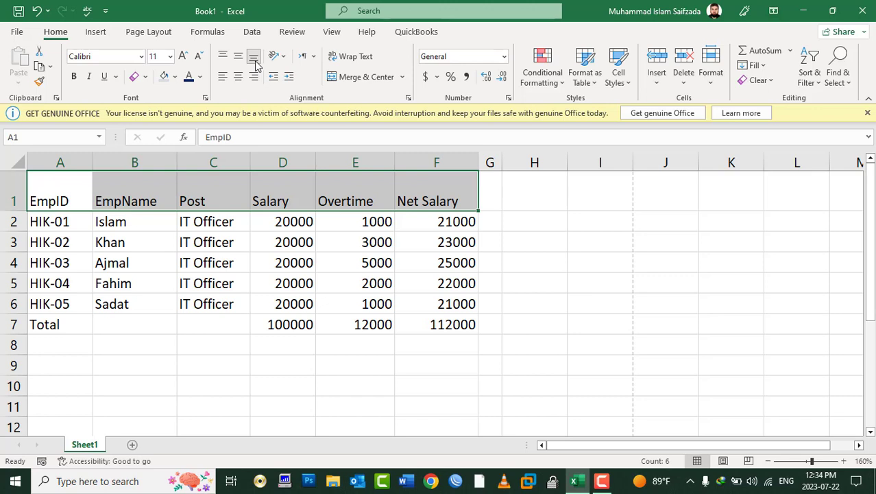
click(64, 195)
Step: Enlarge row 1 and column A, then test vertical and horizontal alignments on EmpID
drag(14, 211, 14, 273)
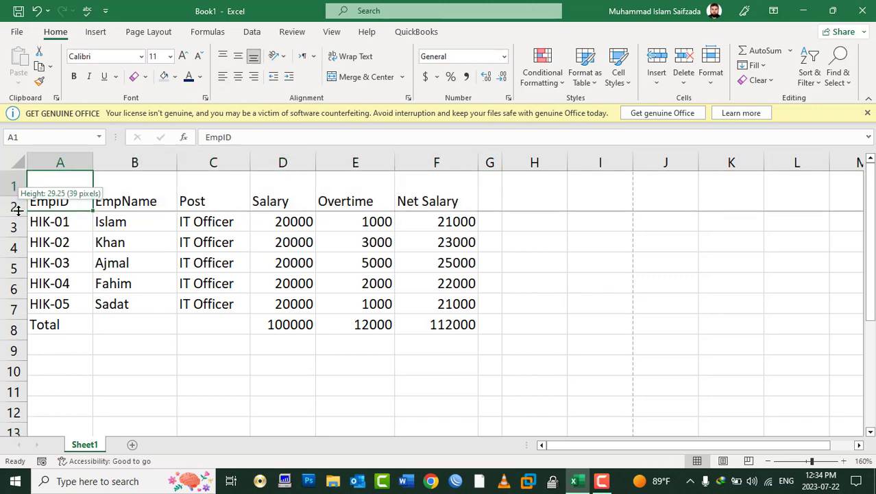
drag(92, 162, 155, 162)
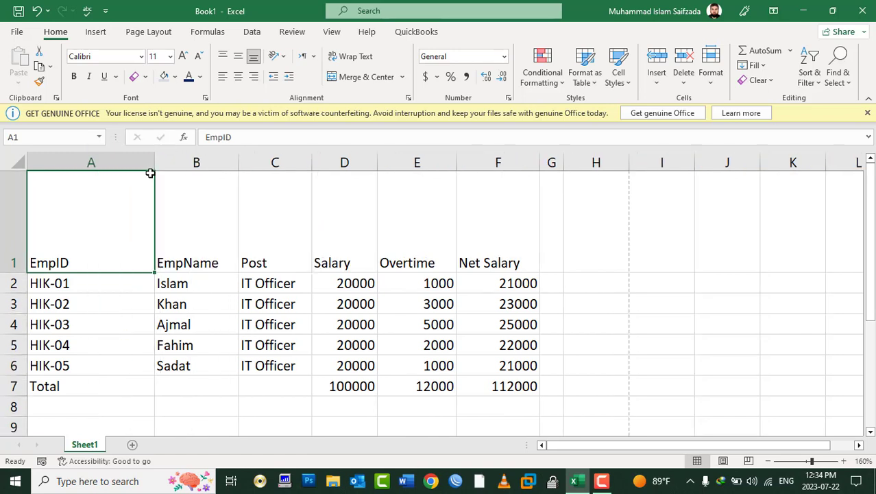
click(237, 57)
click(223, 56)
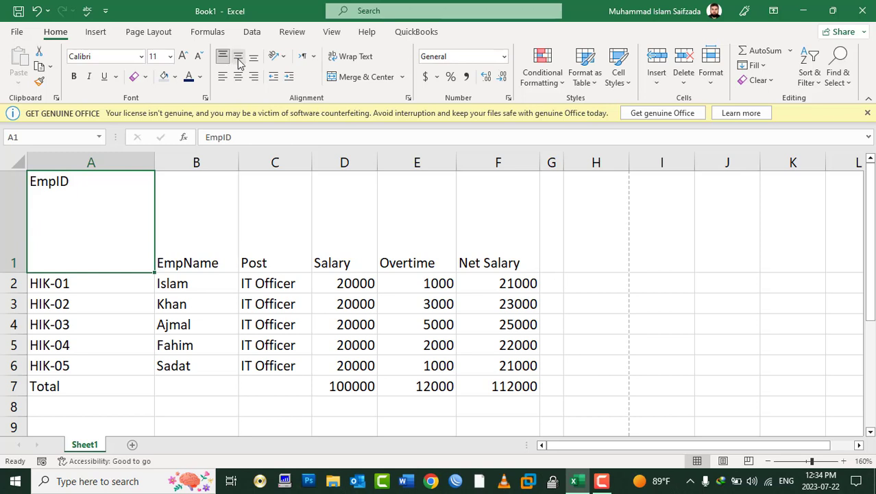
click(238, 59)
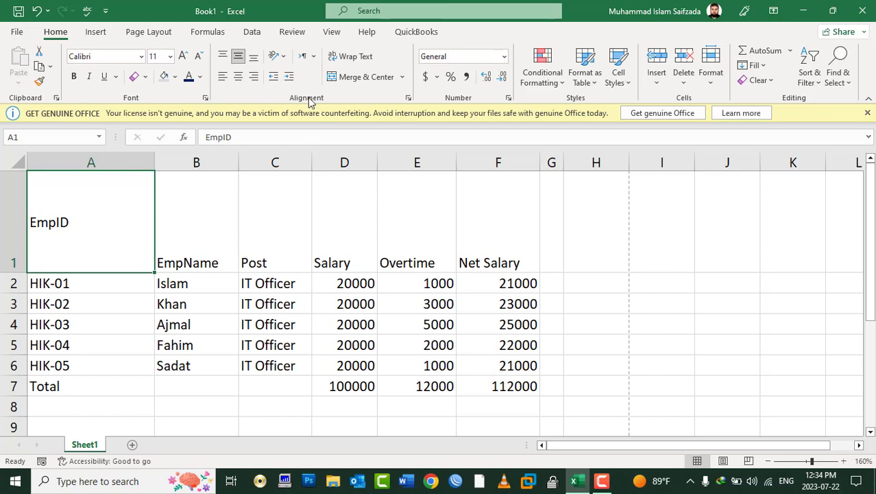
click(238, 77)
click(254, 78)
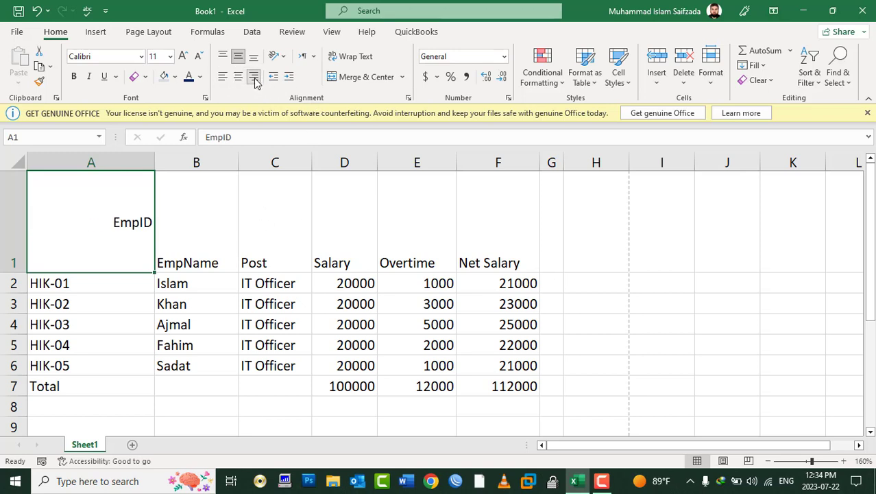
click(251, 78)
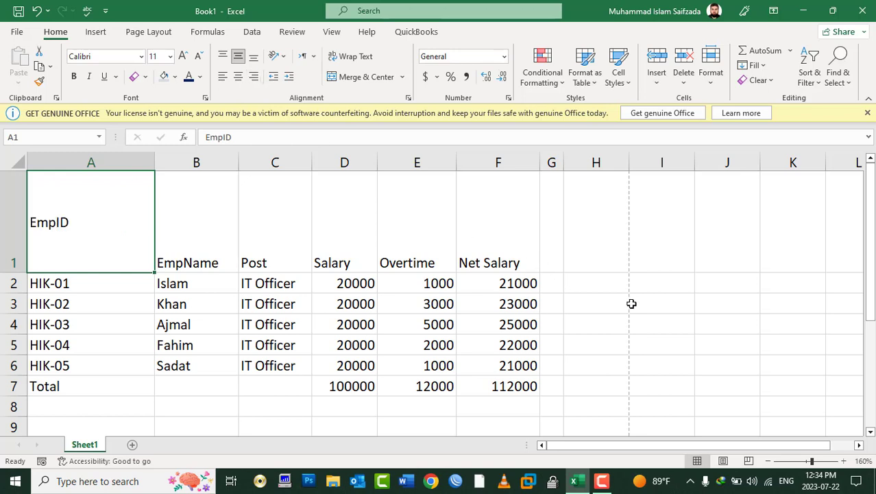
Step: Run Alt+H alignment shortcuts to reset EmpID's alignment
key(alt+h)
key(a)
key(r)
key(alt+h)
key(a)
key(c)
key(alt+h)
key(a)
key(l)
key(alt+h)
key(a)
key(b)
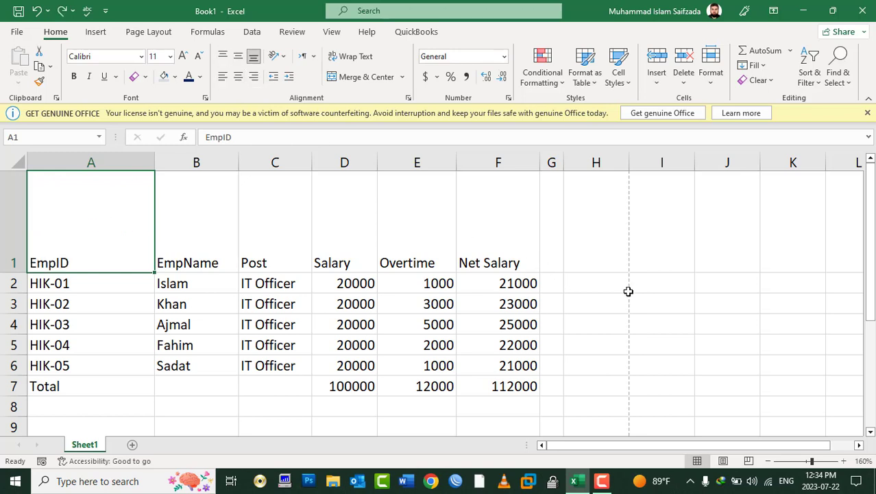
Step: Shrink row 1 and columns A–F back to fit their contents using keyboard shortcuts
key(alt+h)
key(o)
key(i)
key(alt+h)
key(o)
key(a)
key(ctrl+shift+Right)
key(alt+h)
key(a)
key(m)
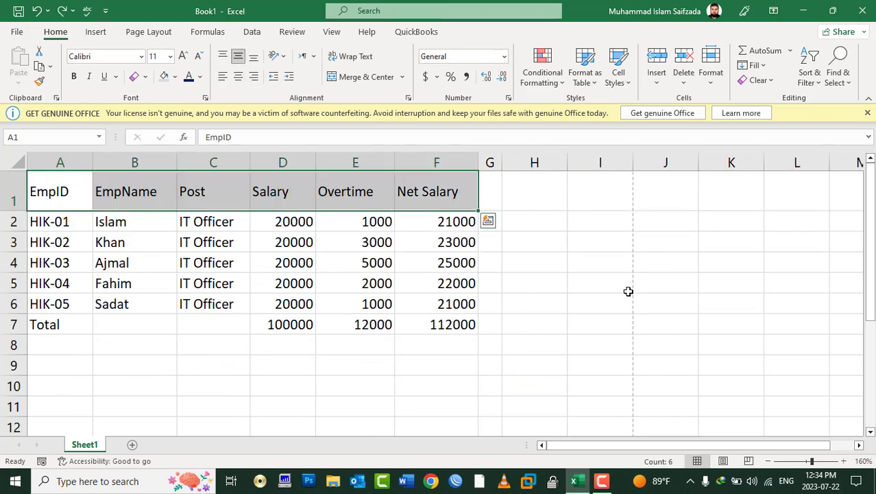
key(alt+h)
key(a)
key(t)
key(alt+h)
Step: Bottom-align the headers, then centre all A1:F7 entries horizontally and vertically
key(a)
key(b)
click(452, 323)
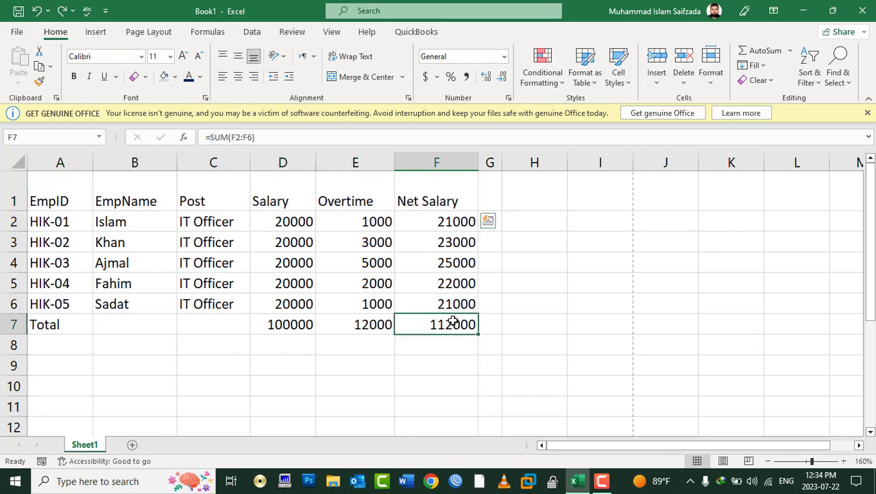
drag(452, 322, 41, 199)
click(238, 76)
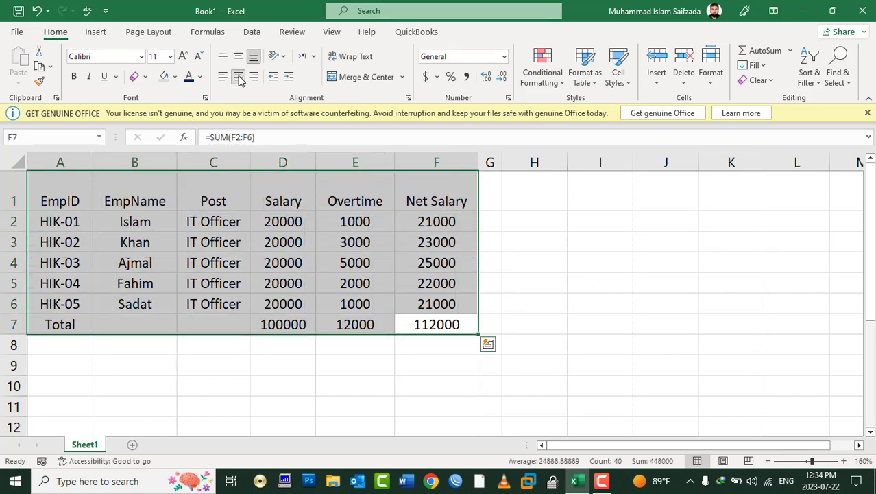
click(239, 56)
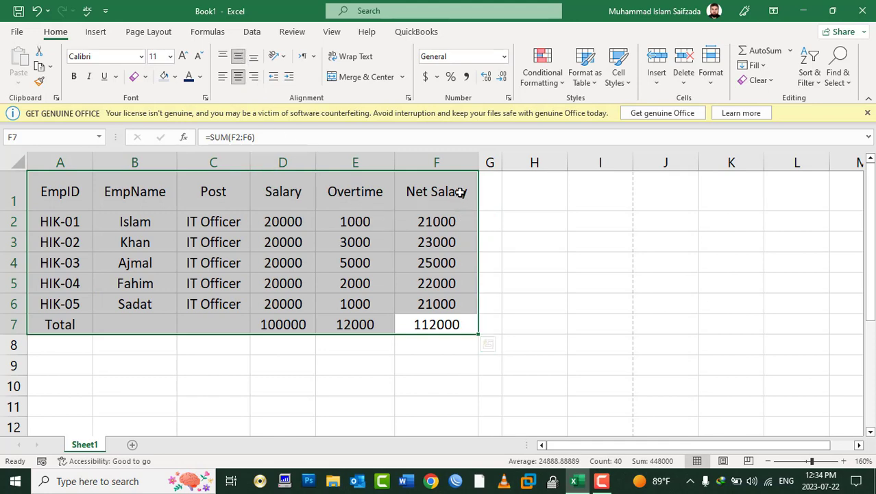
Step: Give every table cell red All Borders, then select header cell F1
click(176, 76)
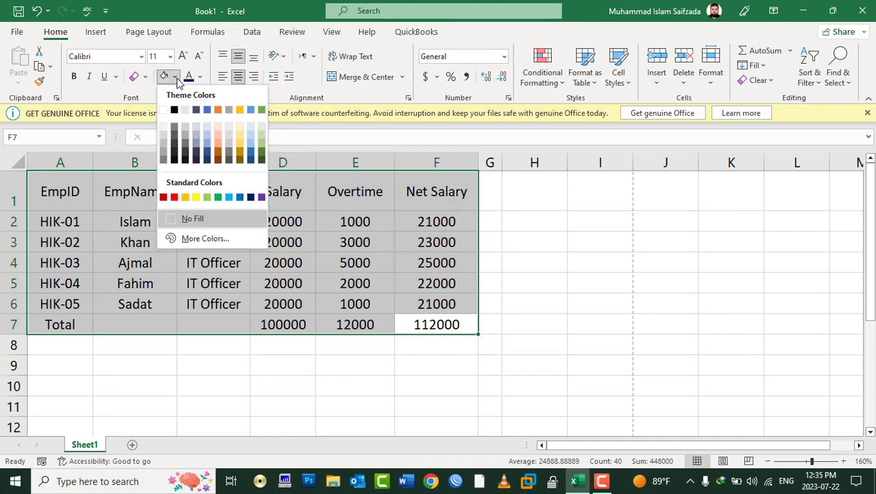
click(146, 76)
click(146, 76)
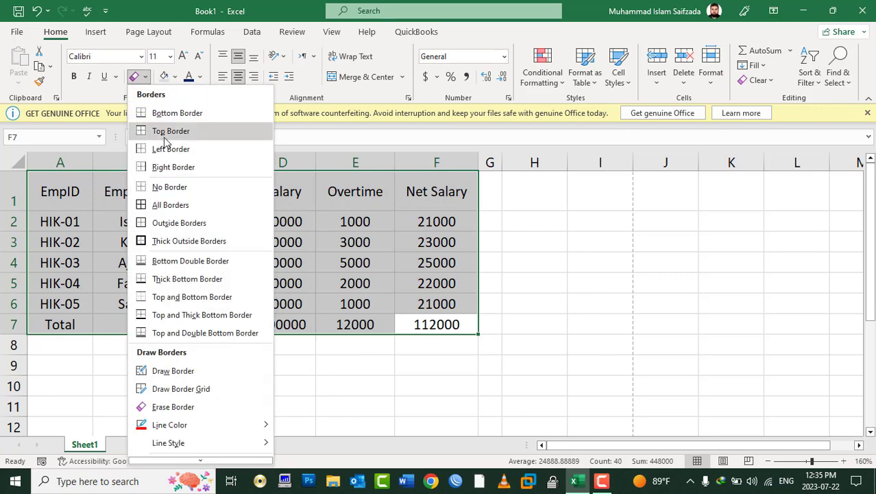
click(170, 205)
drag(415, 180, 42, 164)
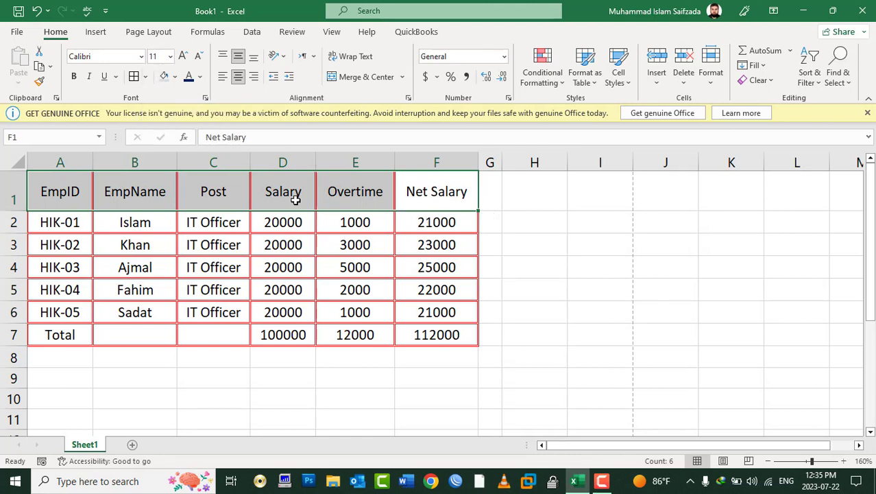
click(136, 77)
click(432, 194)
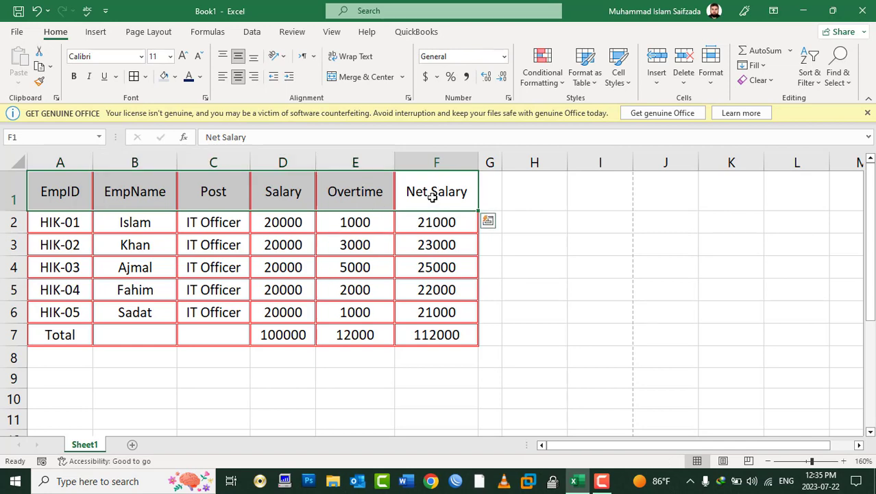
Step: Set the border line colour to dark blue and the line style to dash-dot
click(146, 77)
mouse_move(170, 424)
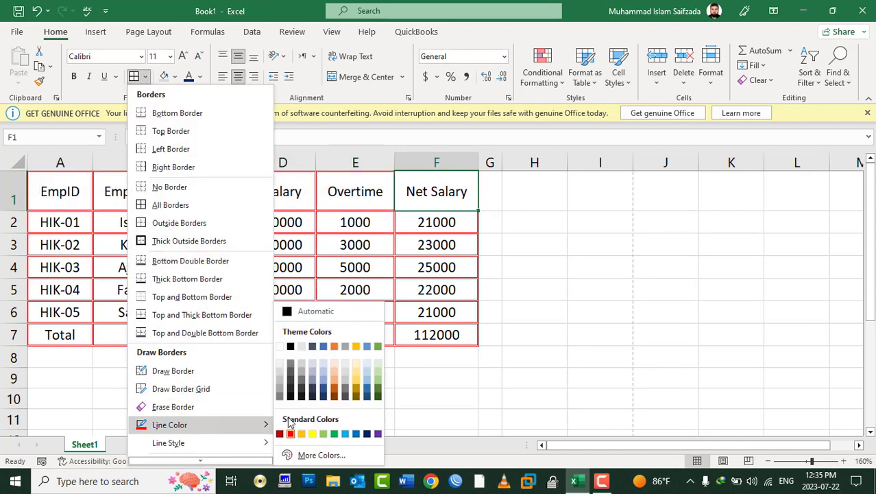
click(366, 433)
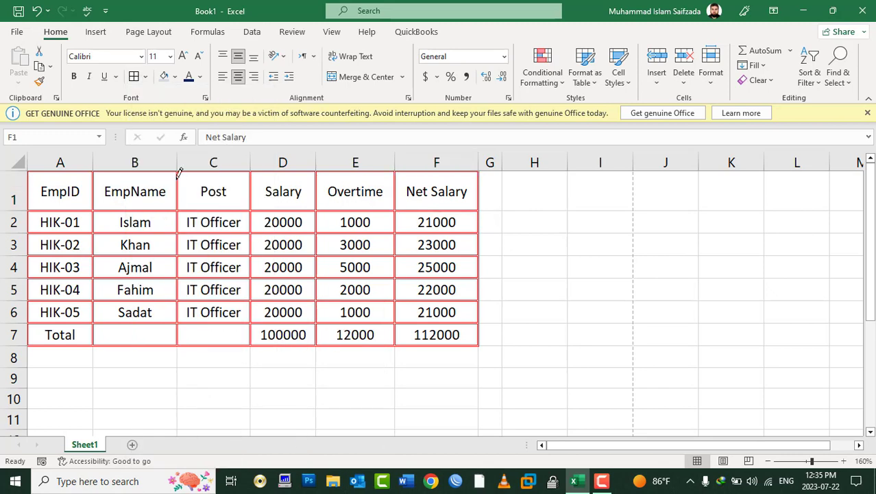
click(146, 76)
mouse_move(168, 442)
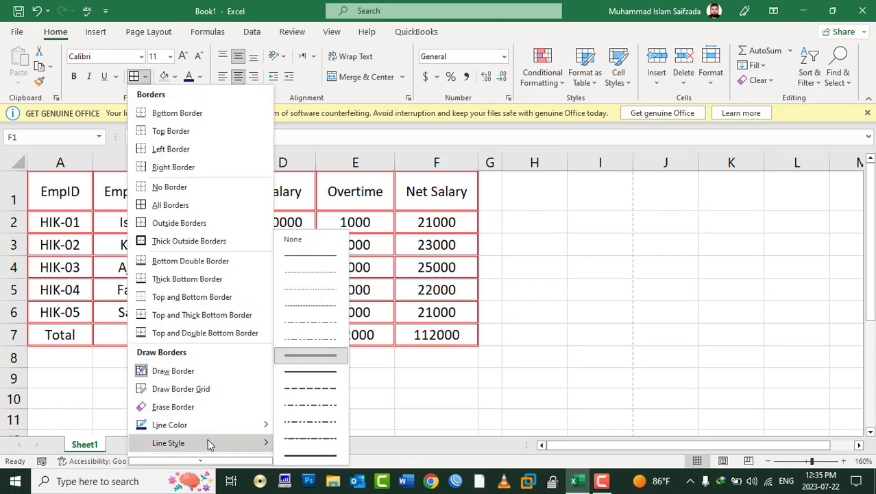
click(312, 321)
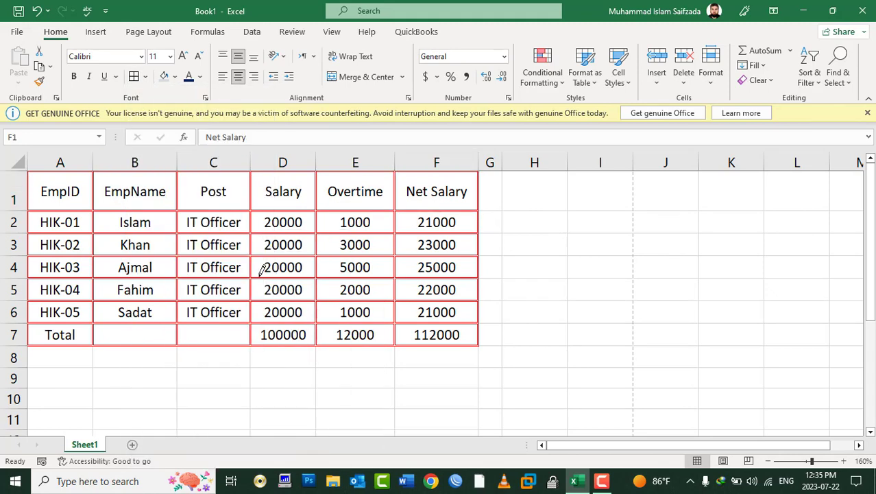
Step: Select A1:F8 and switch on Draw Border Grid
click(146, 77)
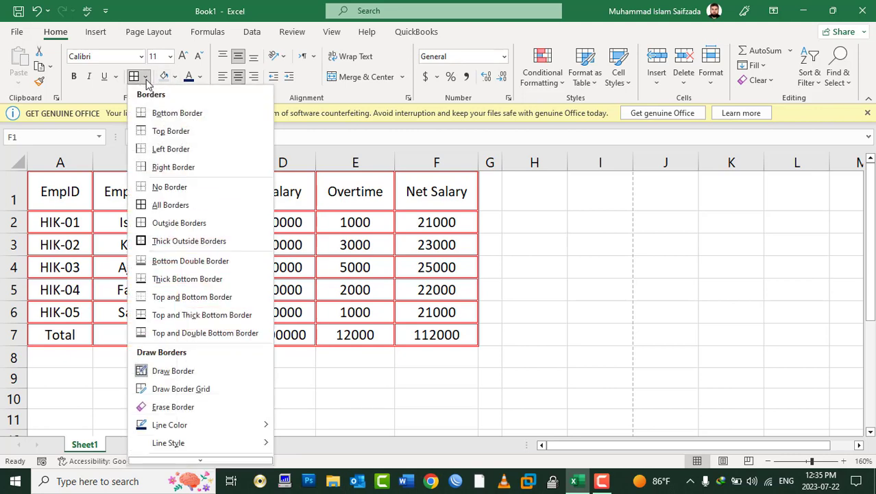
click(101, 239)
mouse_move(68, 192)
mouse_down()
mouse_move(478, 350)
mouse_move(469, 335)
mouse_up()
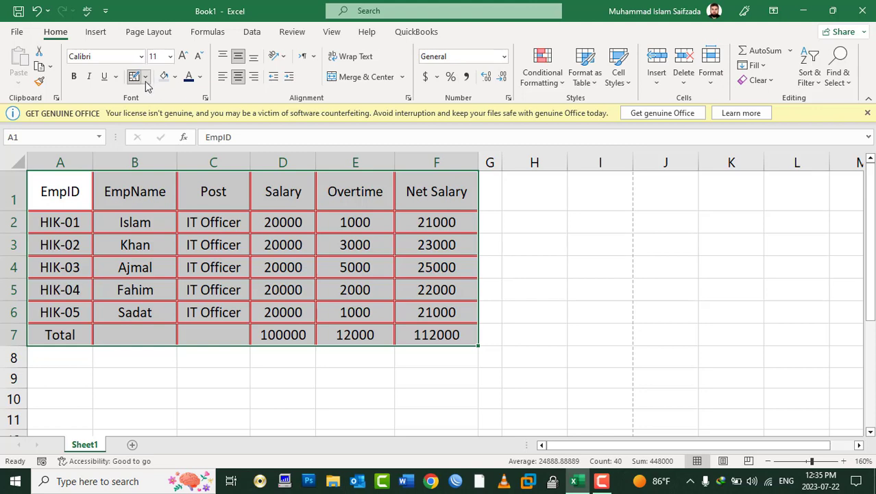
click(145, 76)
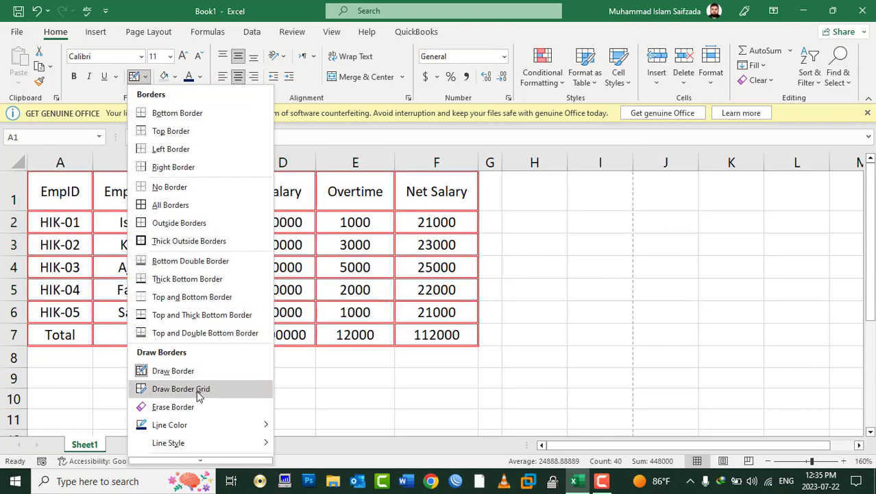
click(198, 393)
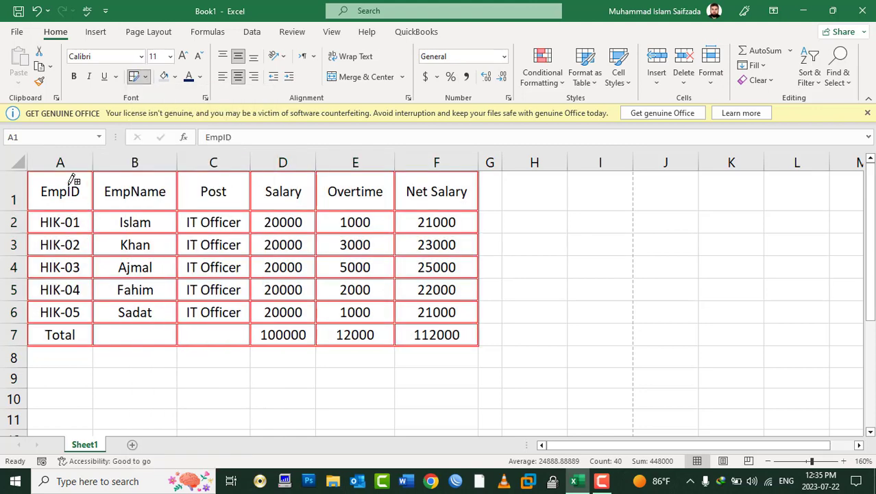
Step: Draw dark blue dash-dot border grids over the table, H1:L7 and E10:J16
key(ctrl+z)
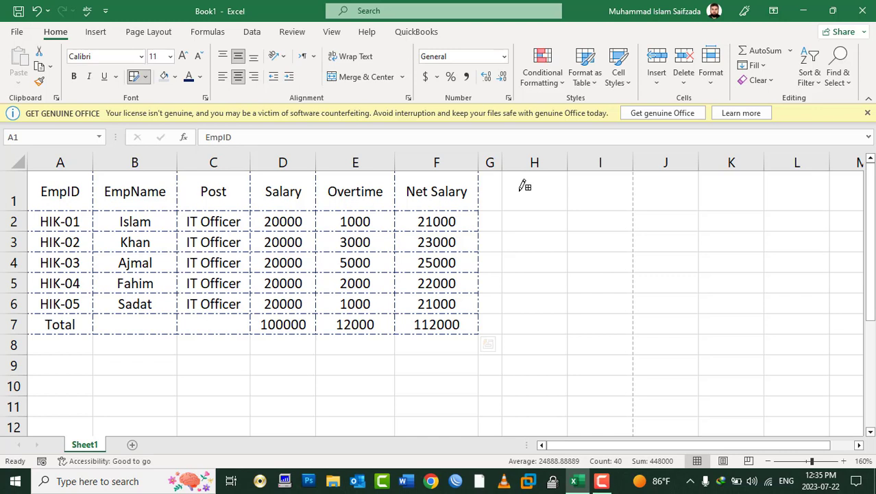
drag(526, 189, 816, 321)
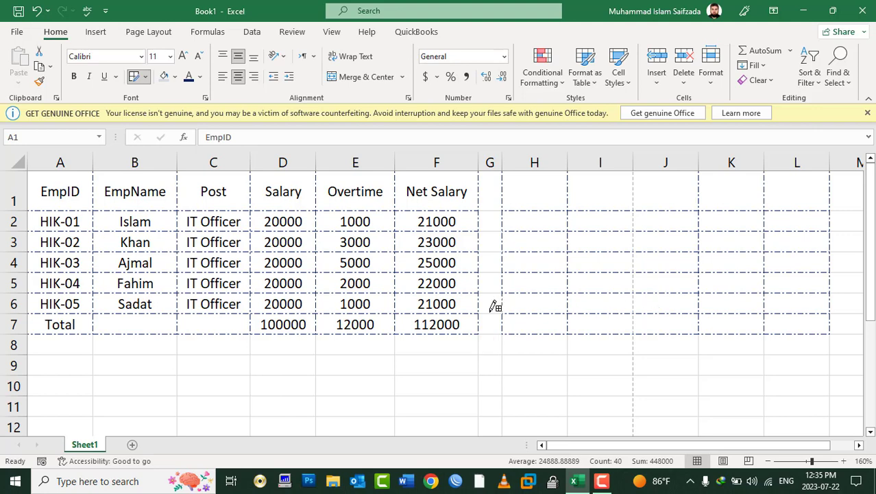
scroll(446, 288, down, 2)
drag(392, 274, 682, 375)
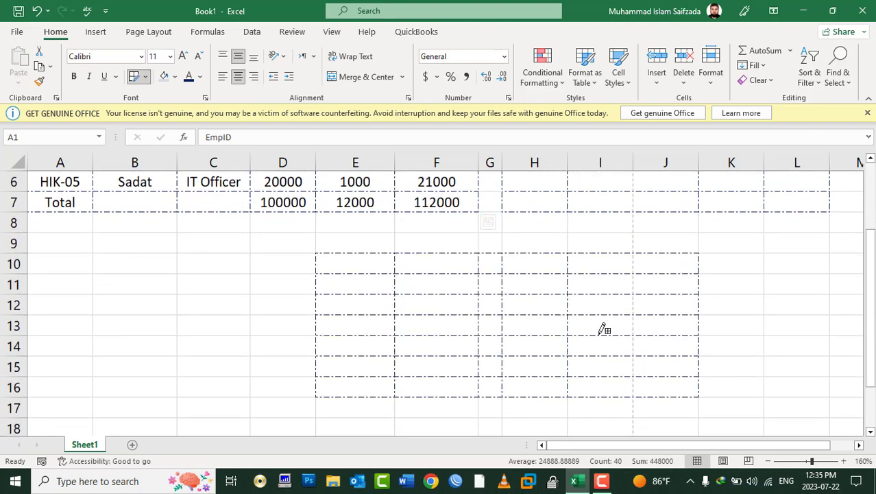
scroll(530, 297, up, 2)
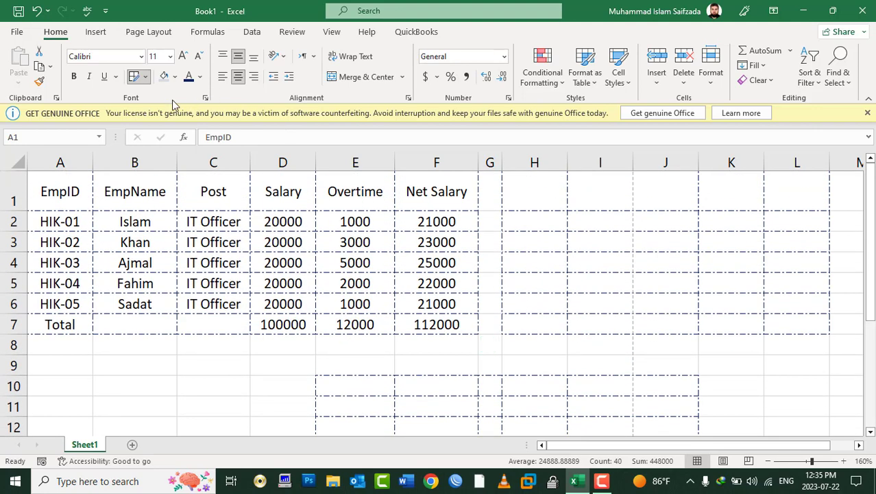
click(147, 78)
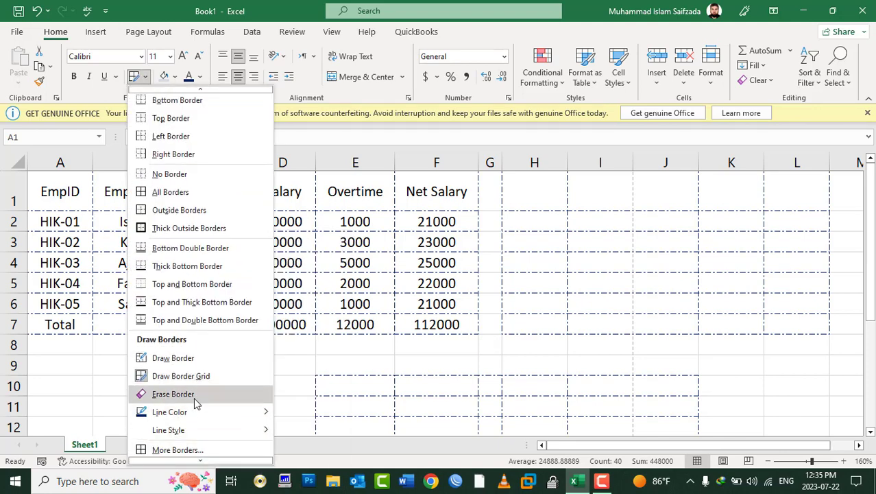
Step: Erase the dashed borders over A1:L7 and the grid at E10:J16, then minimise Excel
click(173, 395)
drag(818, 341, 56, 195)
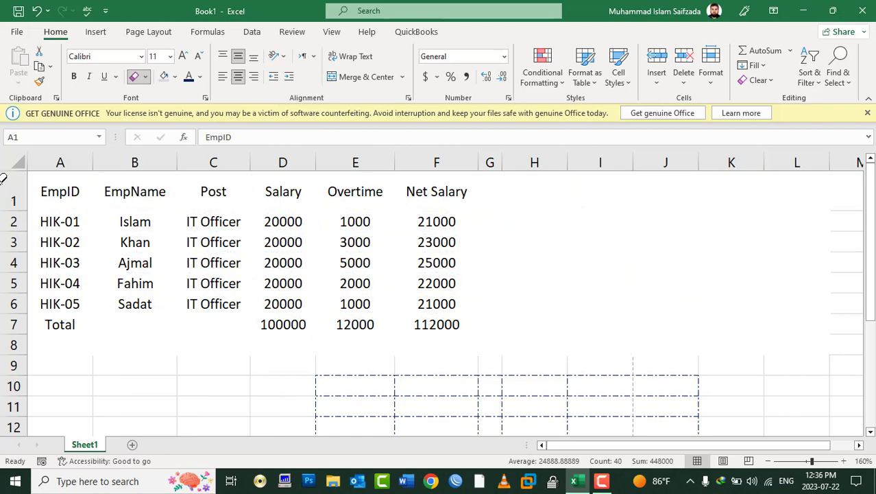
scroll(382, 255, down, 2)
drag(382, 255, 794, 405)
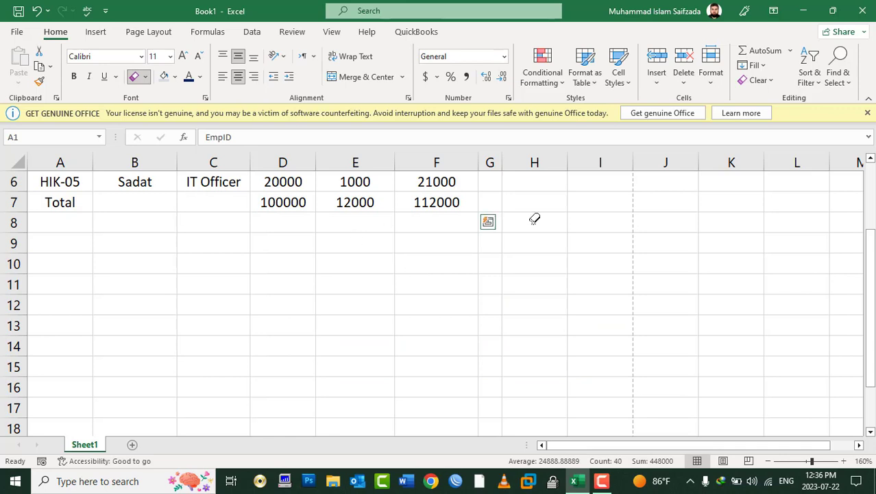
scroll(534, 302, up, 2)
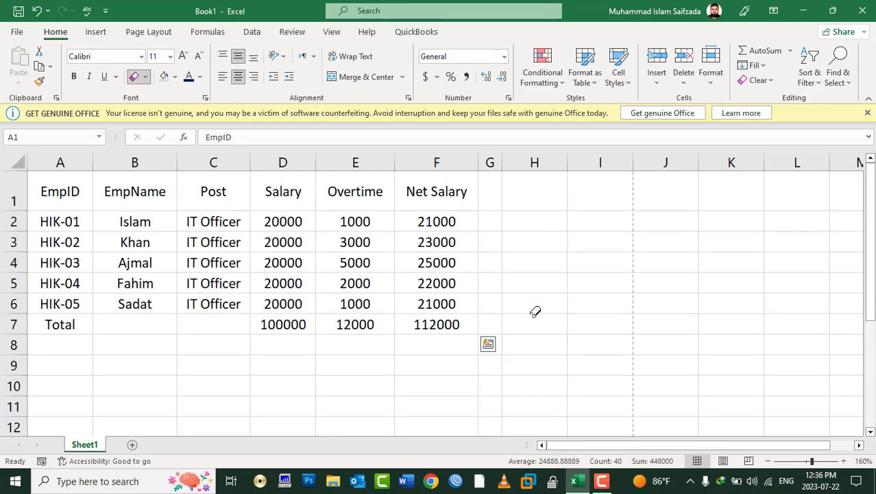
click(574, 481)
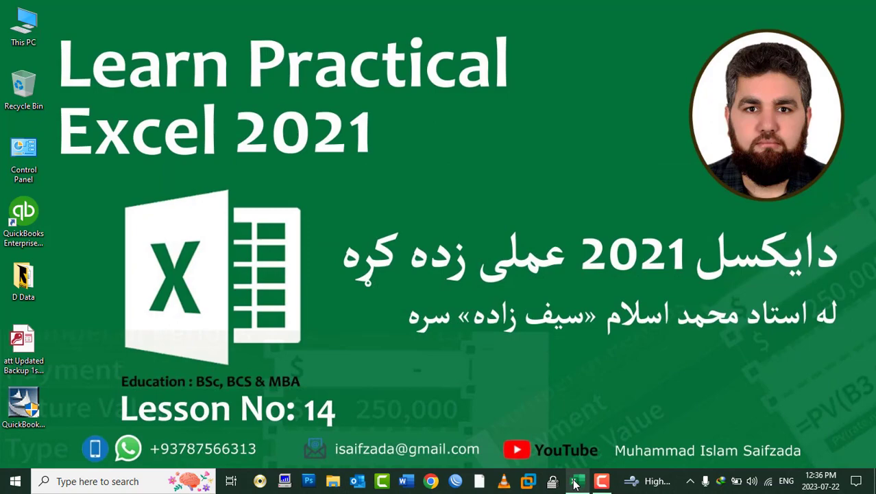